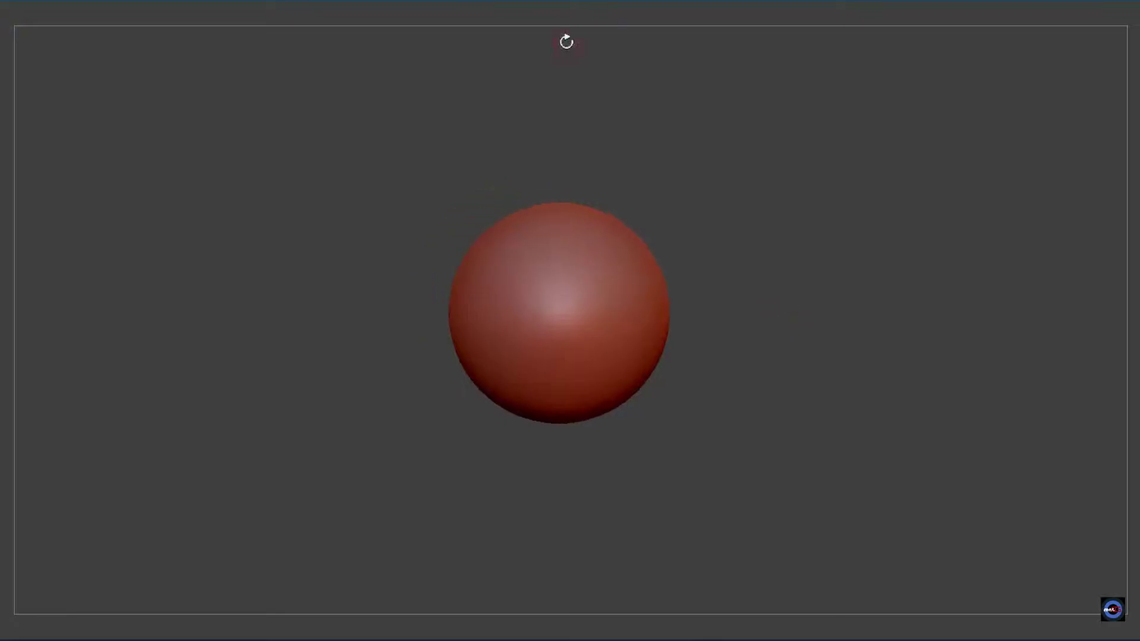
# - Move-brush the sphere into a pear shape and pull a neck down using the inverted mask
pyautogui.moveTo(553, 378)
pyautogui.mouseDown(button='right')
pyautogui.moveTo(911, 196)
pyautogui.moveTo(695, 427)
pyautogui.moveTo(607, 364)
pyautogui.mouseUp(button='right')
pyautogui.moveTo(606, 364); pyautogui.dragTo(636, 305)
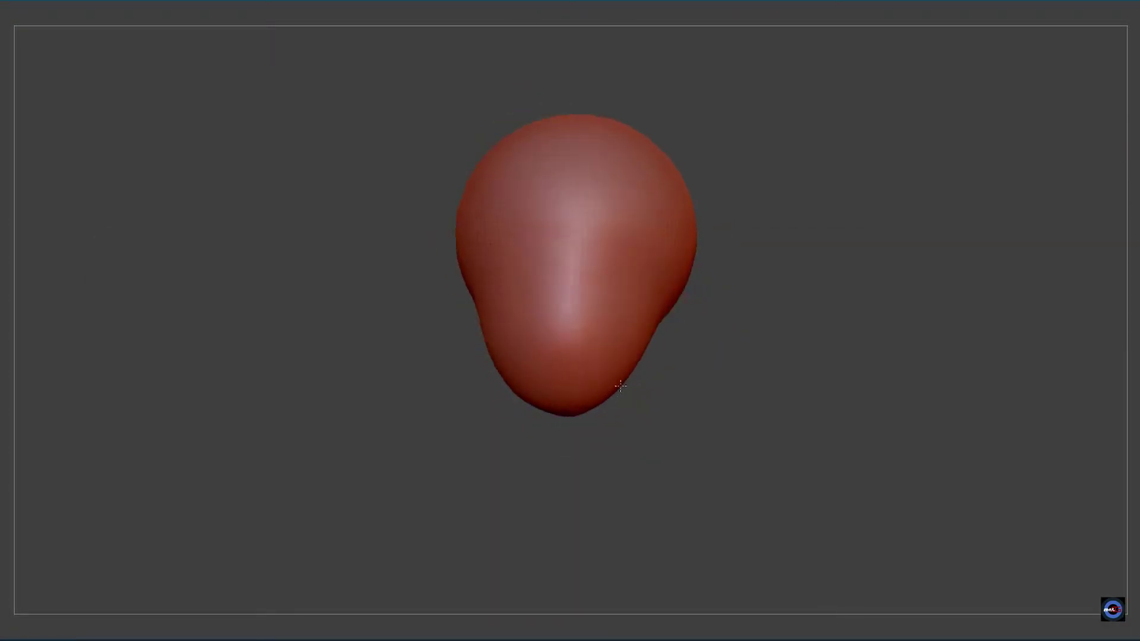
pyautogui.moveTo(636, 305)
pyautogui.mouseDown(button='right')
pyautogui.moveTo(694, 335)
pyautogui.moveTo(736, 321)
pyautogui.mouseUp(button='right')
pyautogui.hotkey('ctrl', 'i')
pyautogui.moveTo(736, 321); pyautogui.dragTo(702, 489)
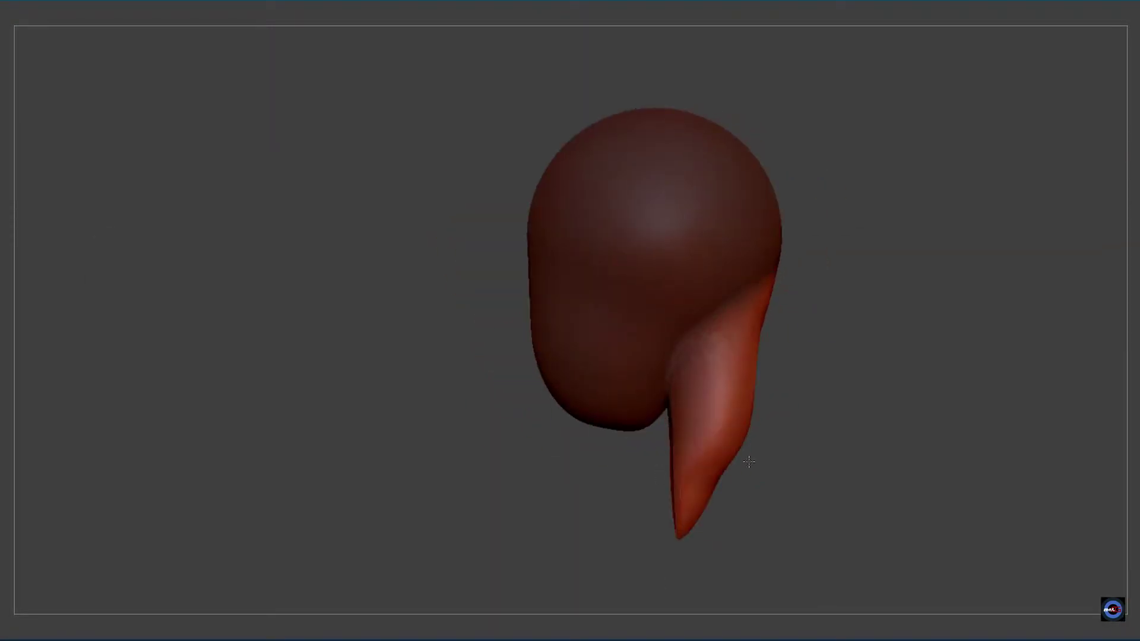
# - Clear the mask, inspect the head from several angles, and mask the back of the head
pyautogui.moveTo(702, 488); pyautogui.dragTo(331, 573, button='right')
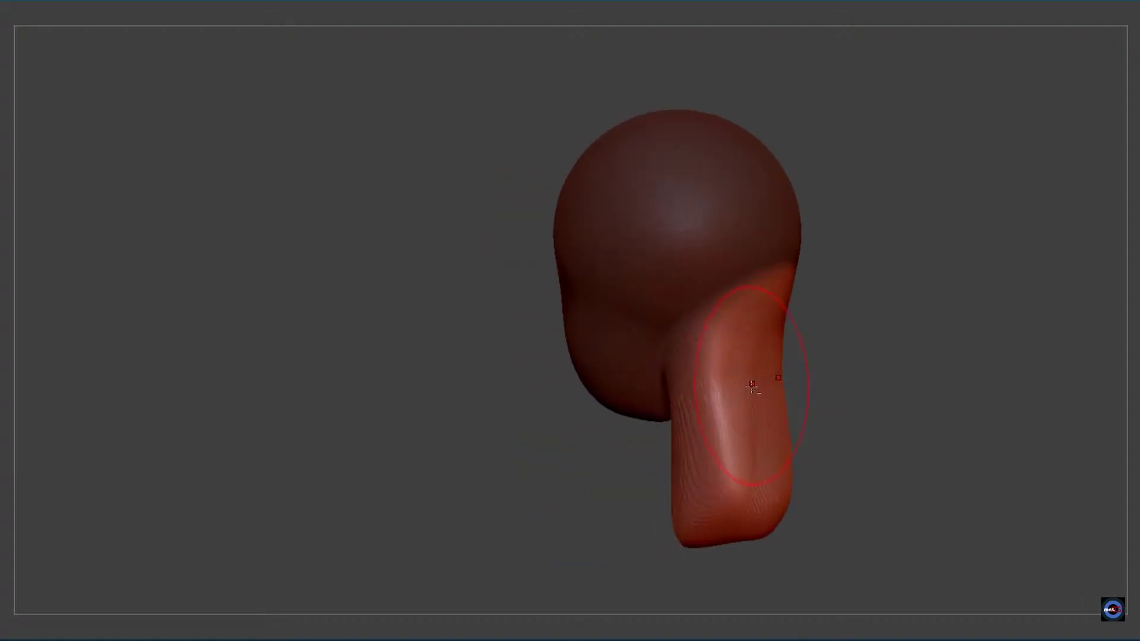
pyautogui.keyDown('ctrl'); pyautogui.moveTo(330, 572); pyautogui.dragTo(615, 412); pyautogui.keyUp('ctrl')
pyautogui.moveTo(547, 356); pyautogui.dragTo(479, 484, button='right')
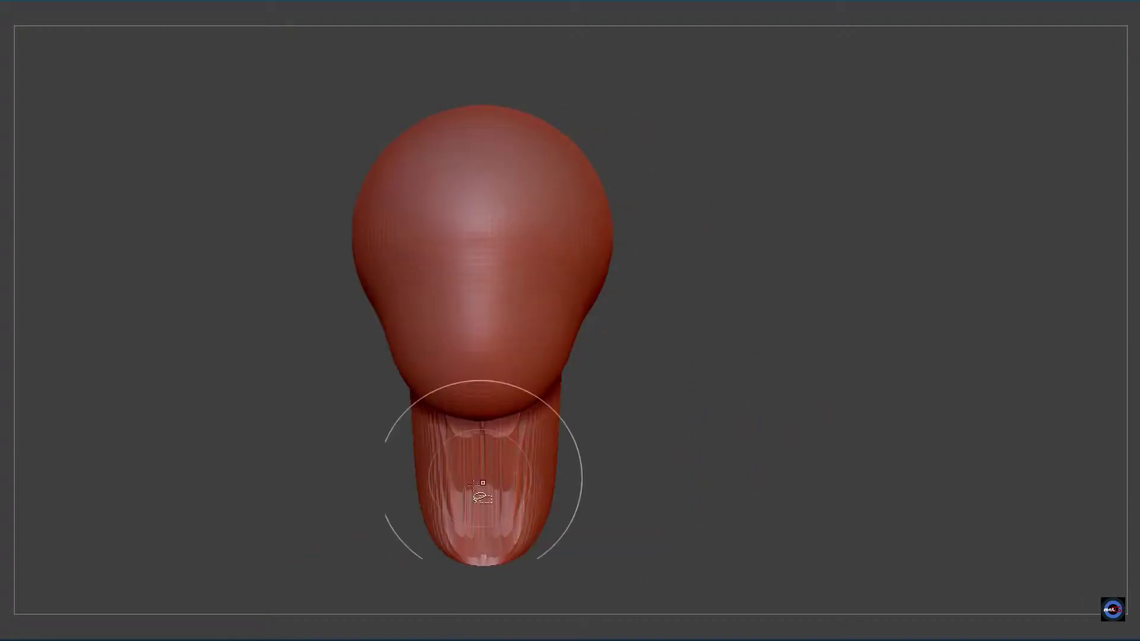
pyautogui.moveTo(593, 145)
pyautogui.mouseDown(button='right')
pyautogui.moveTo(591, 335)
pyautogui.moveTo(600, 115)
pyautogui.moveTo(580, 376)
pyautogui.moveTo(476, 229)
pyautogui.mouseUp(button='right')
pyautogui.keyDown('ctrl'); pyautogui.moveTo(476, 230); pyautogui.dragTo(438, 234); pyautogui.keyUp('ctrl')
pyautogui.moveTo(438, 234)
pyautogui.mouseDown(button='right')
pyautogui.moveTo(538, 271)
pyautogui.moveTo(464, 338)
pyautogui.mouseUp(button='right')
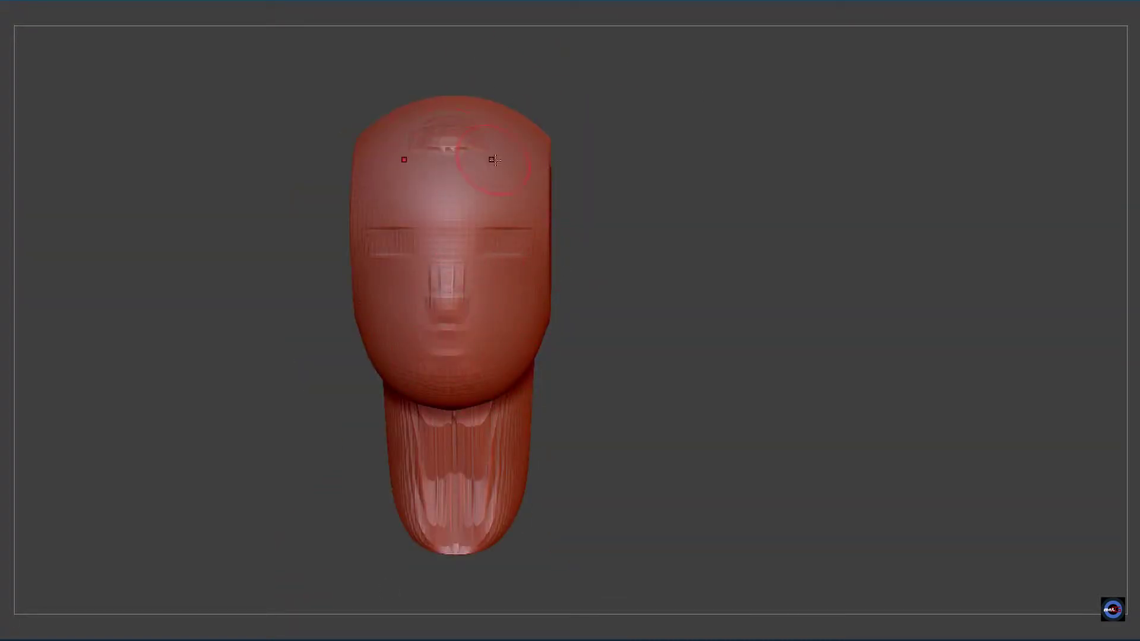
# - Build up the mask edge, carve mirrored eye sockets and brows, and reshape the mouth area
pyautogui.moveTo(478, 157); pyautogui.dragTo(548, 174, button='right')
pyautogui.moveTo(543, 256)
pyautogui.mouseDown()
pyautogui.moveTo(565, 142)
pyautogui.moveTo(553, 237)
pyautogui.mouseUp()
pyautogui.moveTo(552, 238)
pyautogui.mouseDown(button='right')
pyautogui.moveTo(532, 189)
pyautogui.moveTo(593, 183)
pyautogui.moveTo(579, 356)
pyautogui.moveTo(483, 458)
pyautogui.moveTo(326, 303)
pyautogui.moveTo(386, 279)
pyautogui.moveTo(474, 331)
pyautogui.mouseUp(button='right')
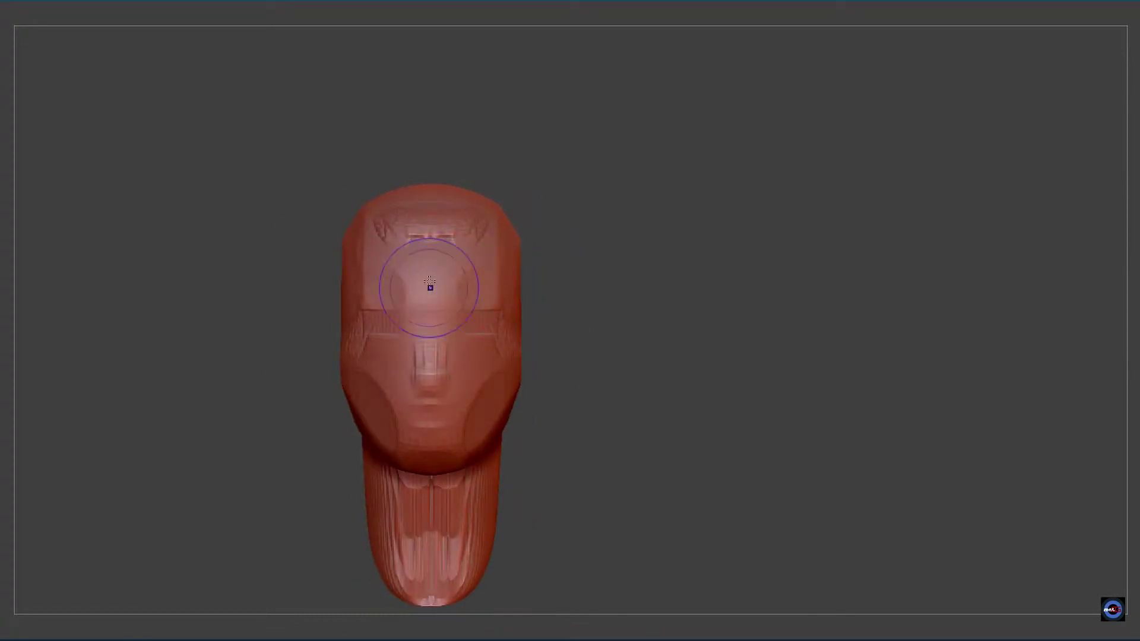
pyautogui.moveTo(428, 288); pyautogui.dragTo(389, 324)
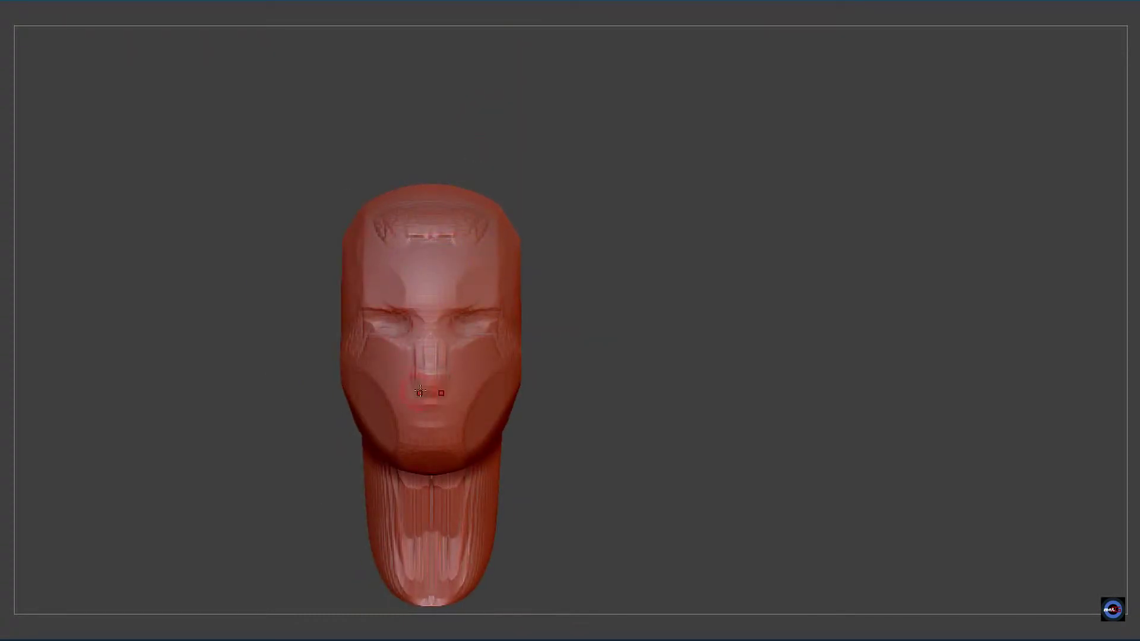
pyautogui.moveTo(427, 374)
pyautogui.mouseDown(button='right')
pyautogui.moveTo(386, 380)
pyautogui.moveTo(368, 404)
pyautogui.mouseUp(button='right')
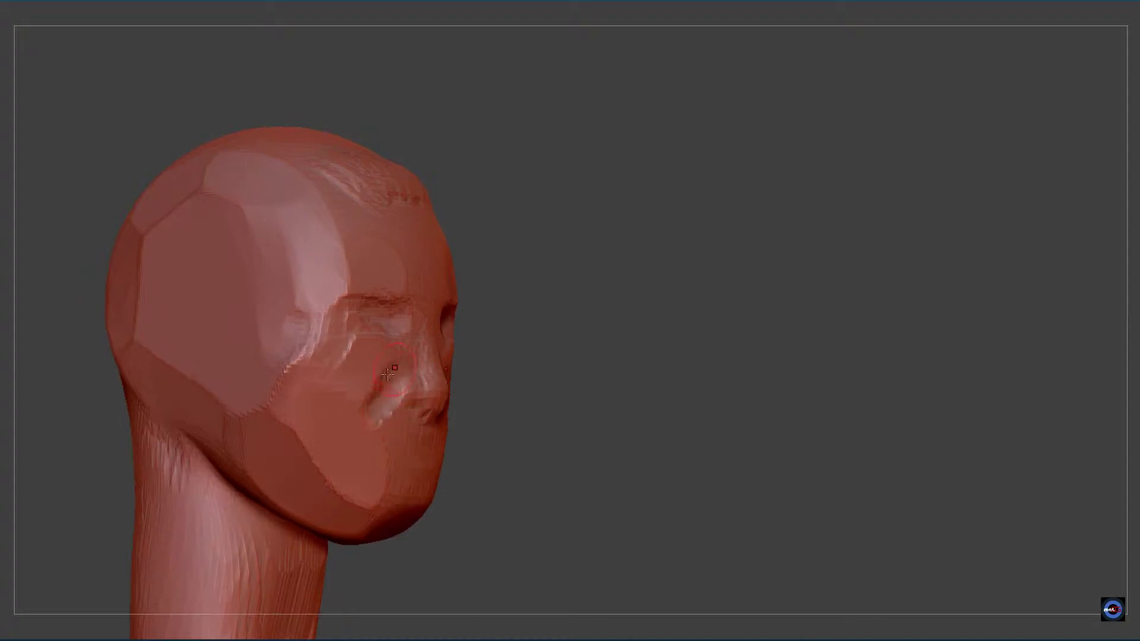
pyautogui.moveTo(380, 386)
pyautogui.mouseDown()
pyautogui.moveTo(368, 416)
pyautogui.moveTo(353, 415)
pyautogui.mouseUp()
pyautogui.moveTo(353, 414)
pyautogui.mouseDown(button='right')
pyautogui.moveTo(475, 409)
pyautogui.moveTo(415, 386)
pyautogui.mouseUp(button='right')
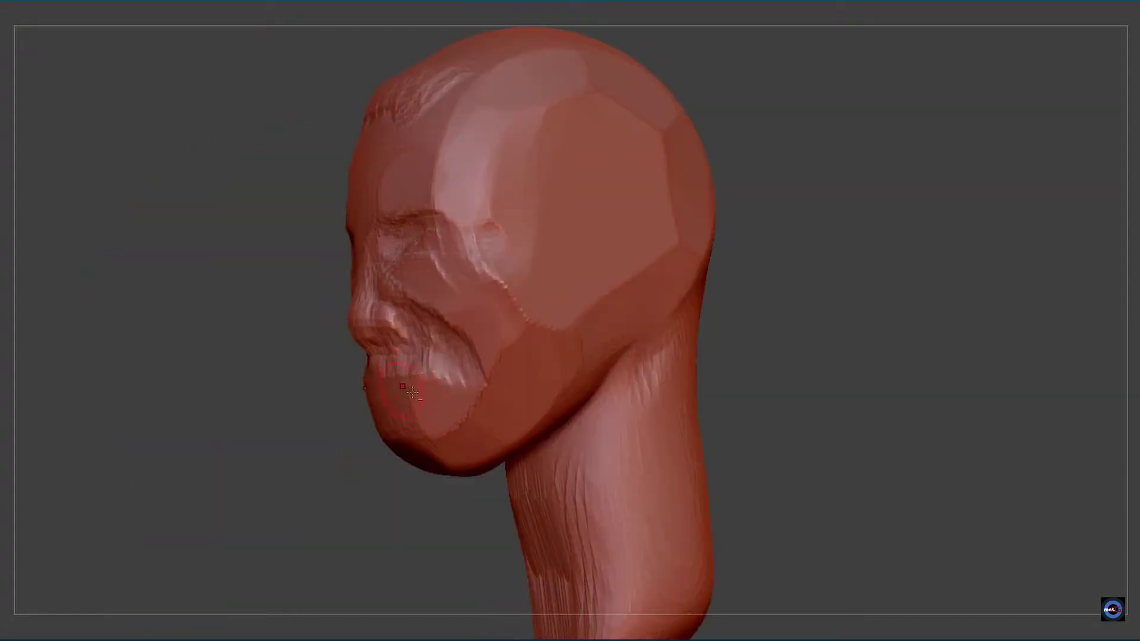
pyautogui.moveTo(439, 368)
pyautogui.mouseDown()
pyautogui.moveTo(392, 404)
pyautogui.moveTo(467, 329)
pyautogui.moveTo(446, 345)
pyautogui.moveTo(451, 274)
pyautogui.moveTo(495, 288)
pyautogui.mouseUp()
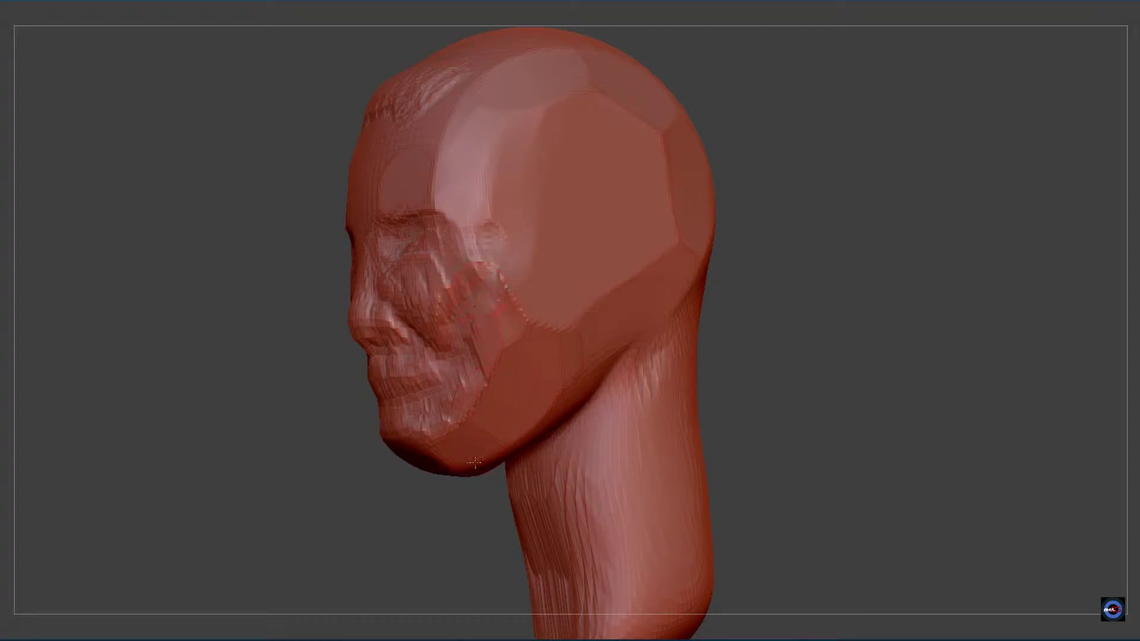
# - Sculpt strokes under the jaw and neck and streaks along the lower cheeks
pyautogui.moveTo(475, 462); pyautogui.dragTo(553, 414)
pyautogui.moveTo(476, 475)
pyautogui.mouseDown()
pyautogui.moveTo(452, 416)
pyautogui.moveTo(552, 428)
pyautogui.moveTo(570, 415)
pyautogui.mouseUp()
pyautogui.moveTo(535, 357); pyautogui.dragTo(514, 259)
pyautogui.moveTo(685, 191); pyautogui.dragTo(641, 202)
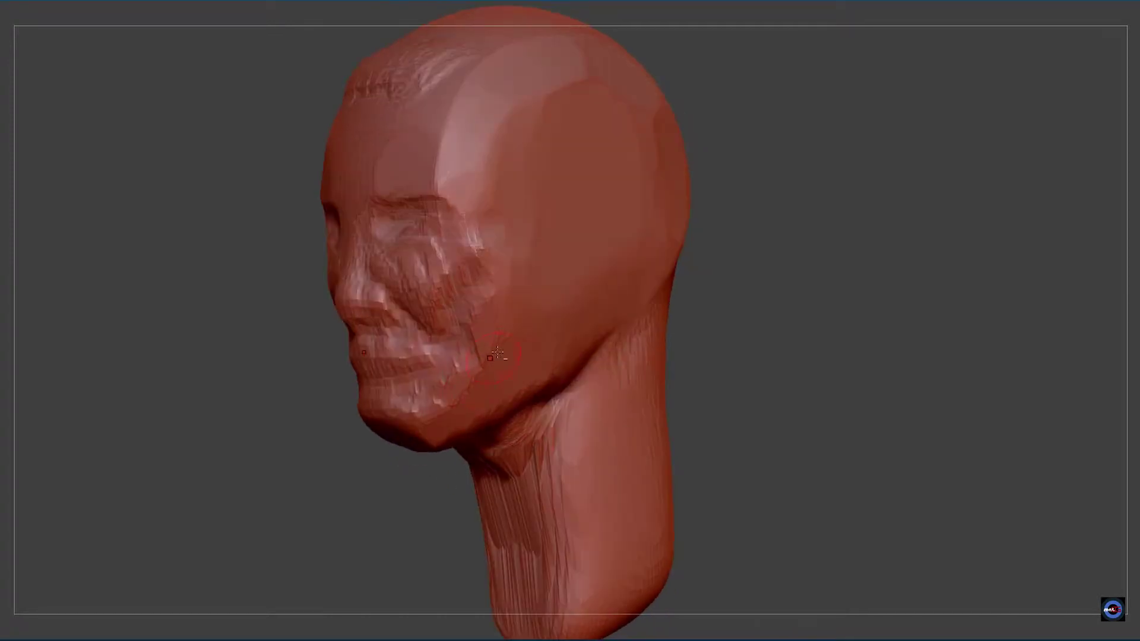
pyautogui.moveTo(469, 374); pyautogui.dragTo(499, 351)
pyautogui.moveTo(451, 410); pyautogui.dragTo(501, 373)
pyautogui.moveTo(428, 355); pyautogui.dragTo(423, 248)
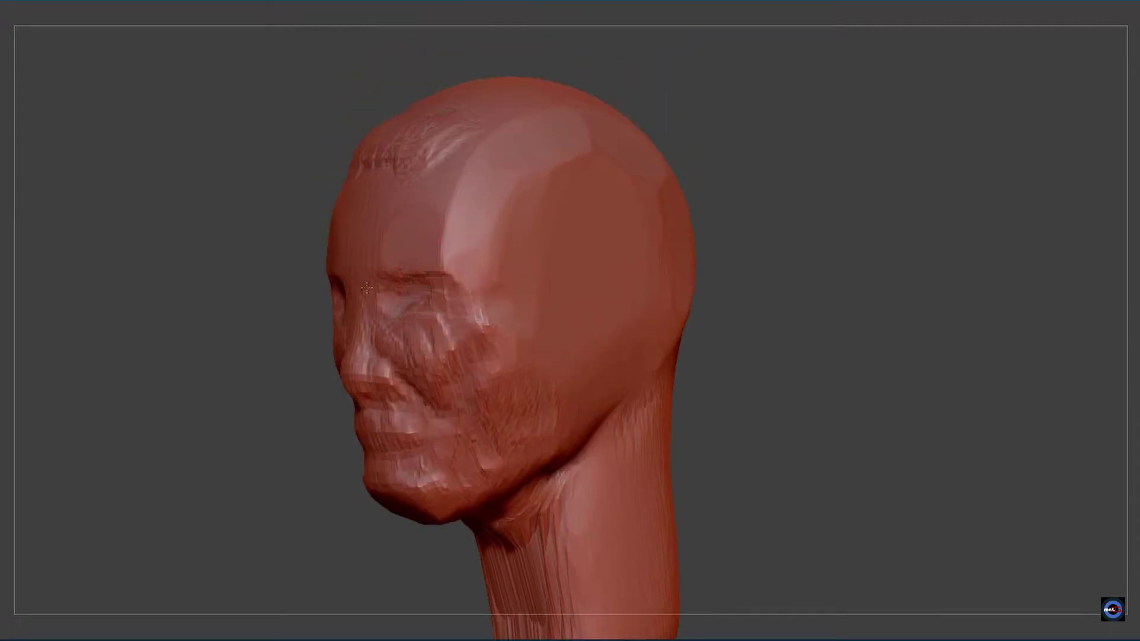
pyautogui.moveTo(417, 293); pyautogui.dragTo(372, 301)
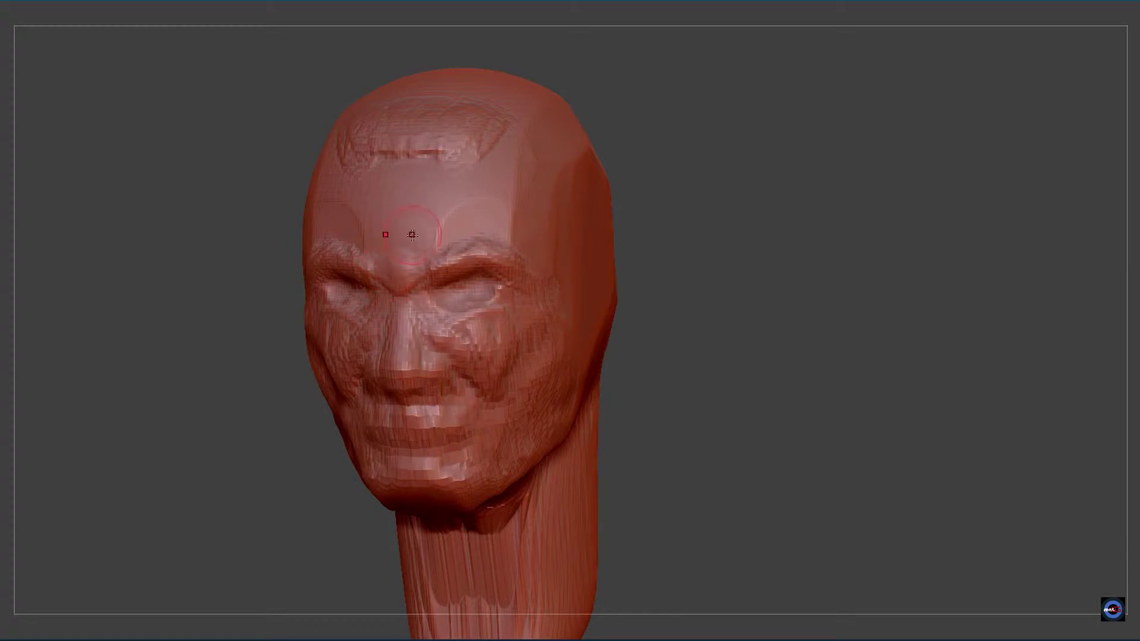
# - Inspect the head from several angles, then Move-brush the back of the neck inward
pyautogui.moveTo(412, 234); pyautogui.dragTo(404, 252)
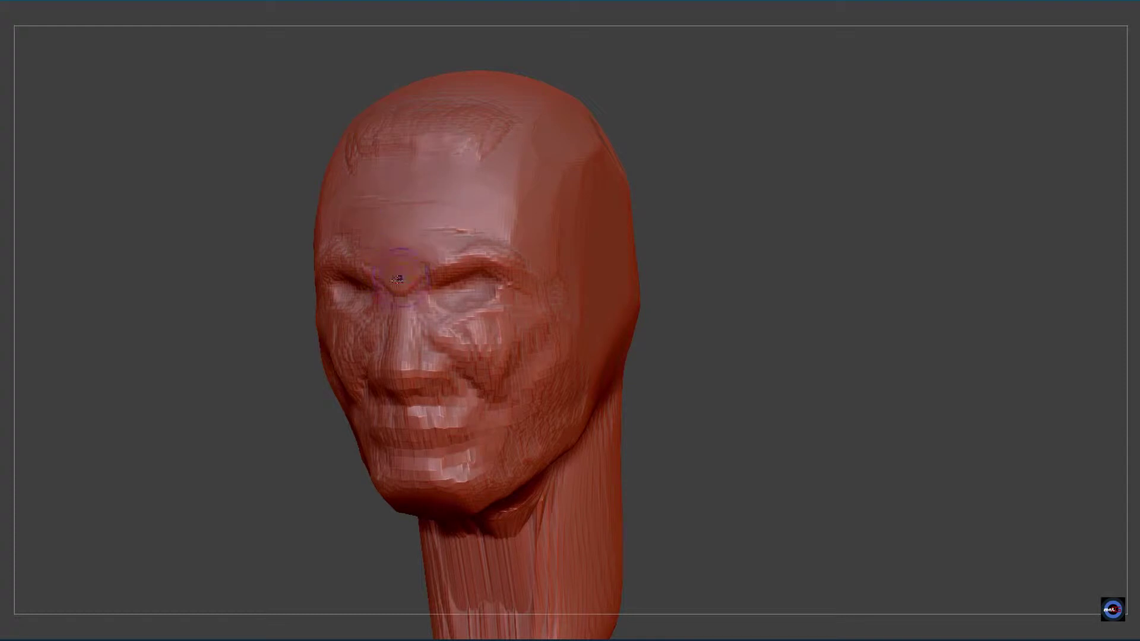
pyautogui.moveTo(418, 353)
pyautogui.mouseDown()
pyautogui.moveTo(443, 364)
pyautogui.moveTo(507, 175)
pyautogui.moveTo(532, 175)
pyautogui.moveTo(436, 240)
pyautogui.mouseUp()
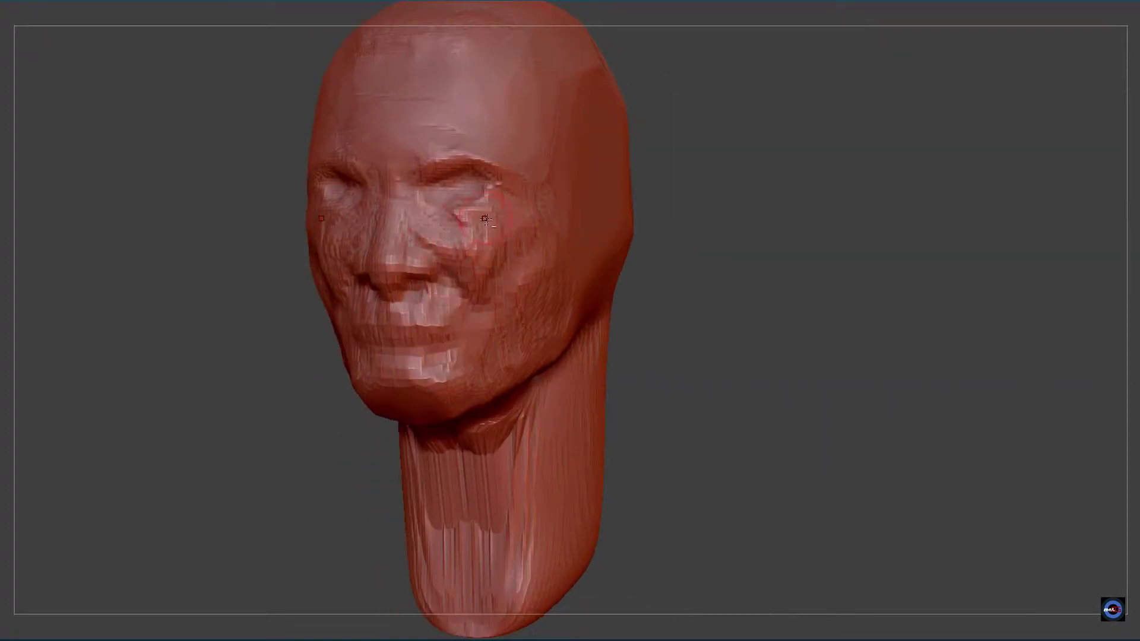
pyautogui.moveTo(496, 220); pyautogui.dragTo(563, 248)
pyautogui.moveTo(467, 252); pyautogui.dragTo(588, 293)
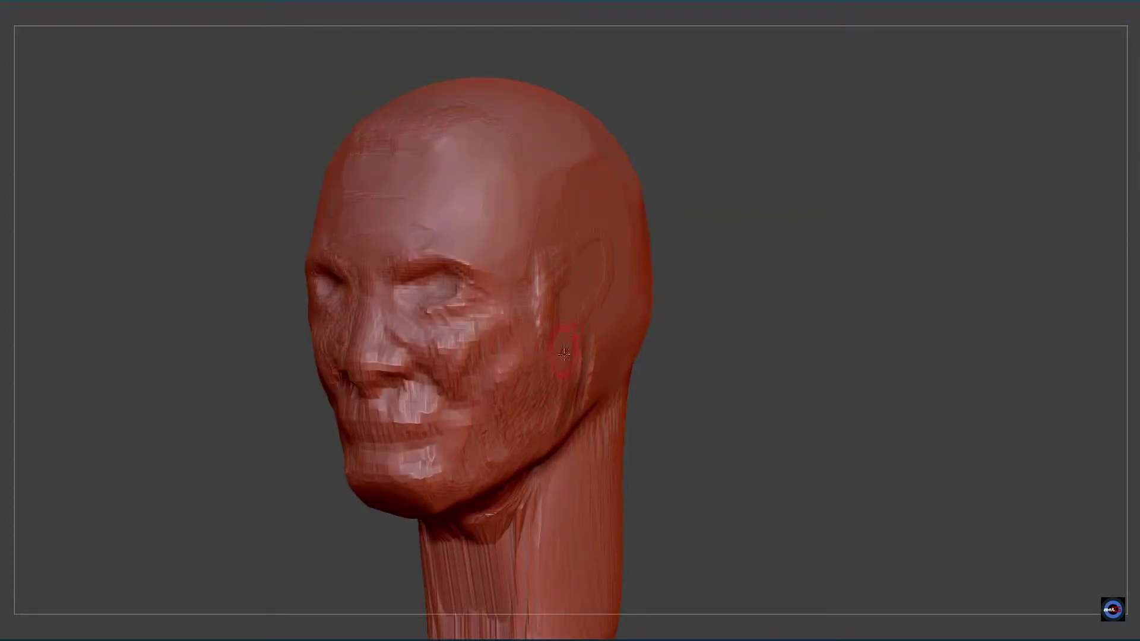
pyautogui.moveTo(599, 370); pyautogui.dragTo(612, 177)
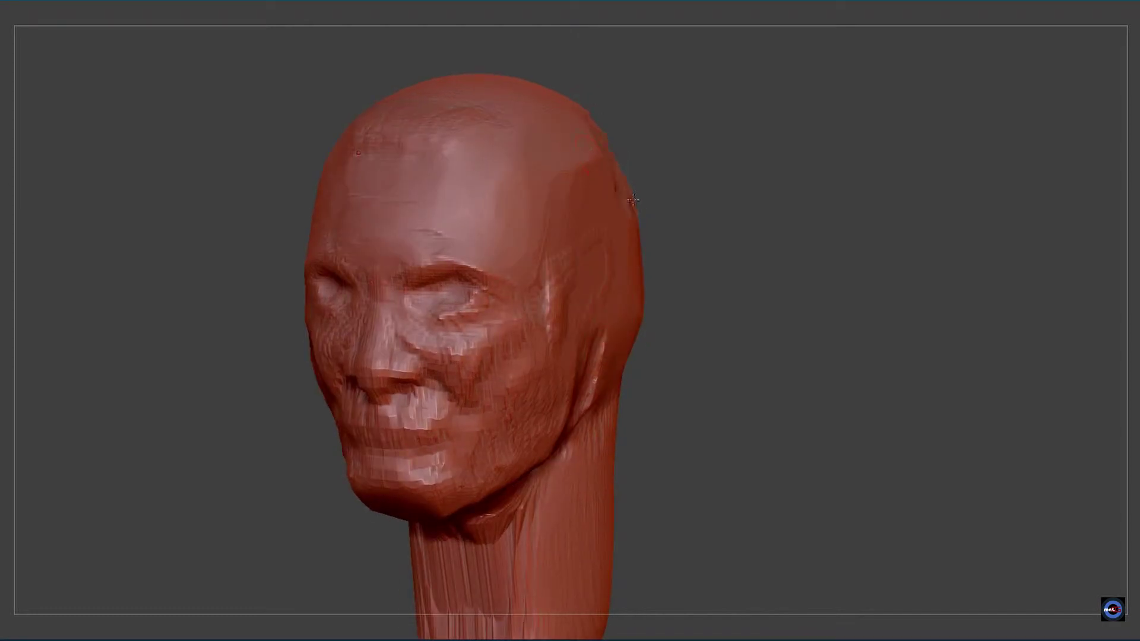
pyautogui.moveTo(638, 300); pyautogui.dragTo(604, 339)
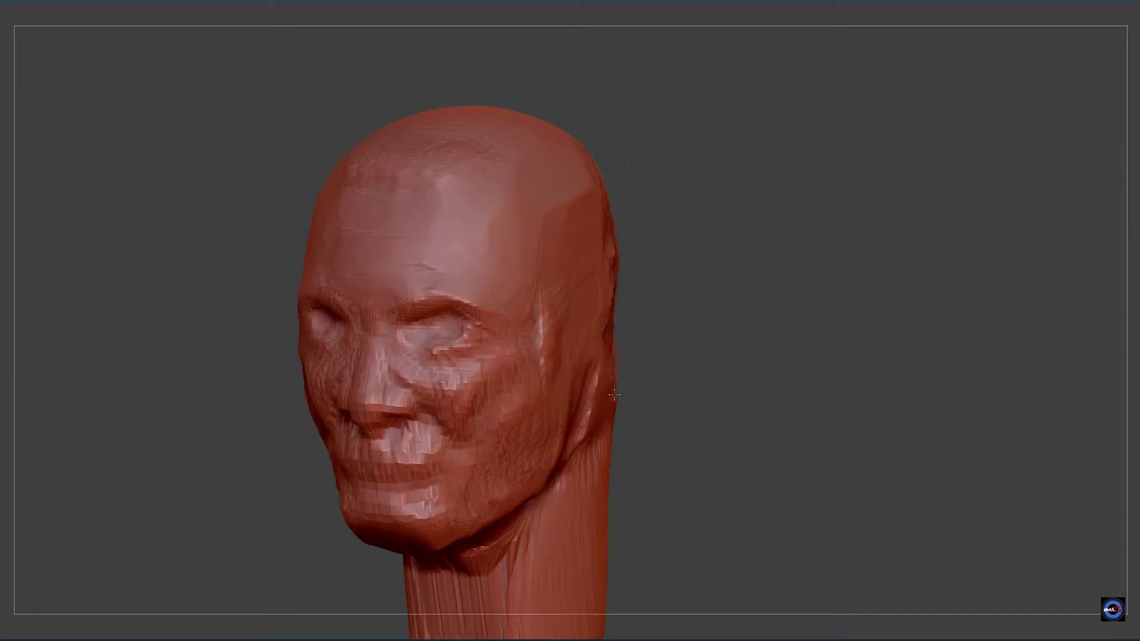
pyautogui.moveTo(609, 439)
pyautogui.mouseDown()
pyautogui.moveTo(600, 454)
pyautogui.moveTo(586, 379)
pyautogui.moveTo(600, 315)
pyautogui.mouseUp()
pyautogui.moveTo(647, 278)
pyautogui.mouseDown()
pyautogui.moveTo(615, 526)
pyautogui.moveTo(672, 191)
pyautogui.moveTo(682, 356)
pyautogui.moveTo(602, 332)
pyautogui.moveTo(543, 429)
pyautogui.moveTo(481, 242)
pyautogui.moveTo(454, 234)
pyautogui.moveTo(531, 341)
pyautogui.moveTo(423, 165)
pyautogui.mouseUp()
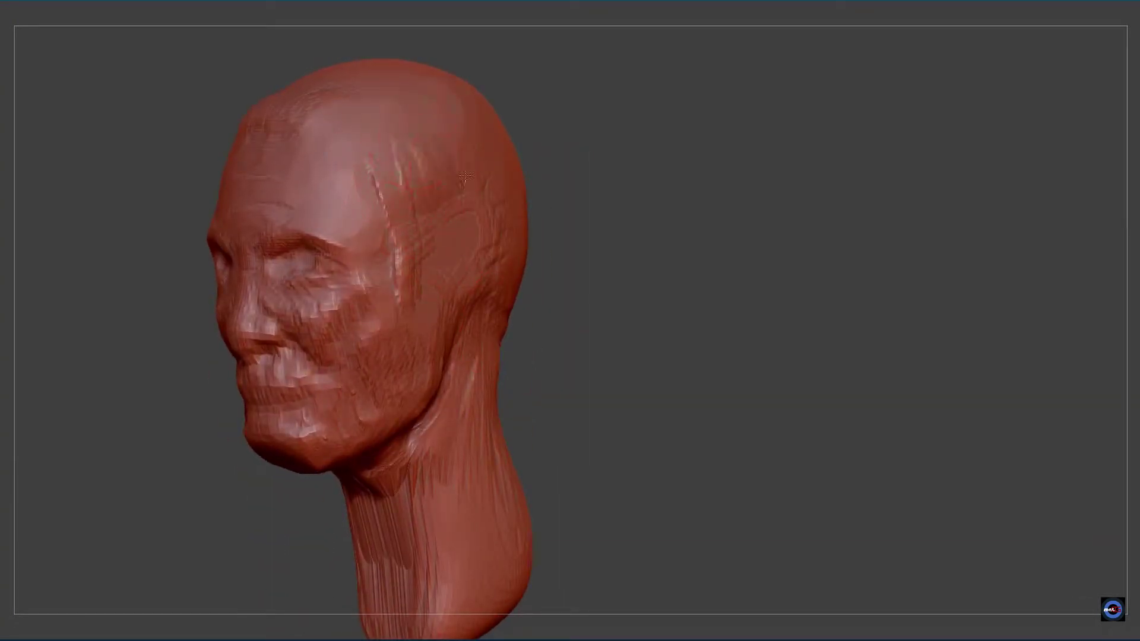
# - Sculpt hair-strand grooves across the top and back of the skull
pyautogui.moveTo(324, 92)
pyautogui.mouseDown()
pyautogui.moveTo(443, 177)
pyautogui.moveTo(433, 235)
pyautogui.moveTo(350, 267)
pyautogui.mouseUp()
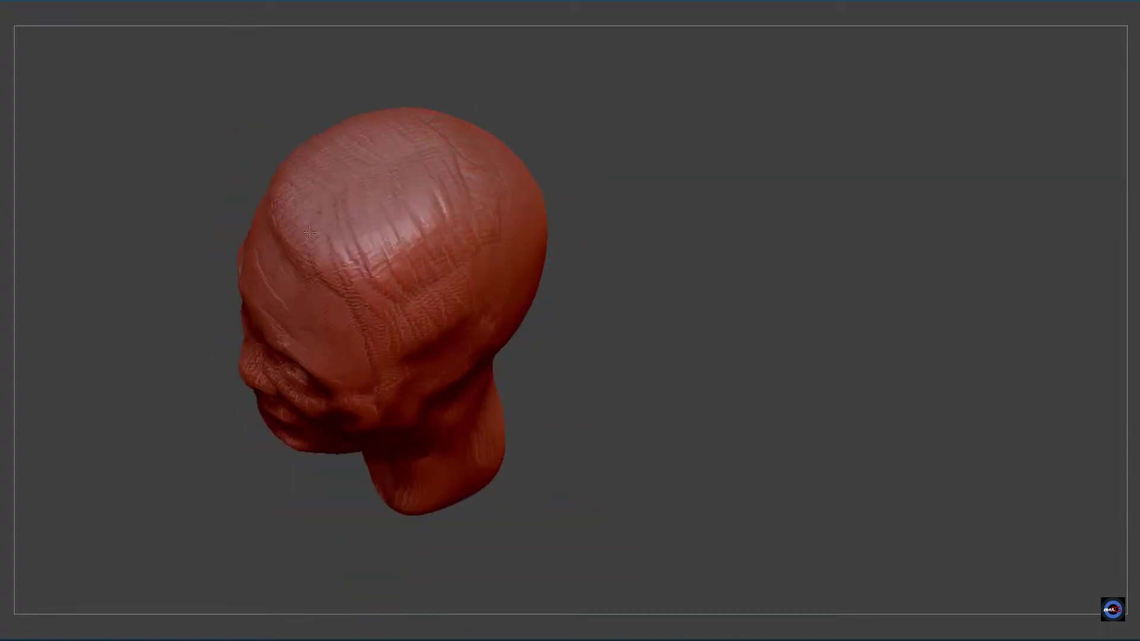
pyautogui.moveTo(415, 173); pyautogui.dragTo(480, 211)
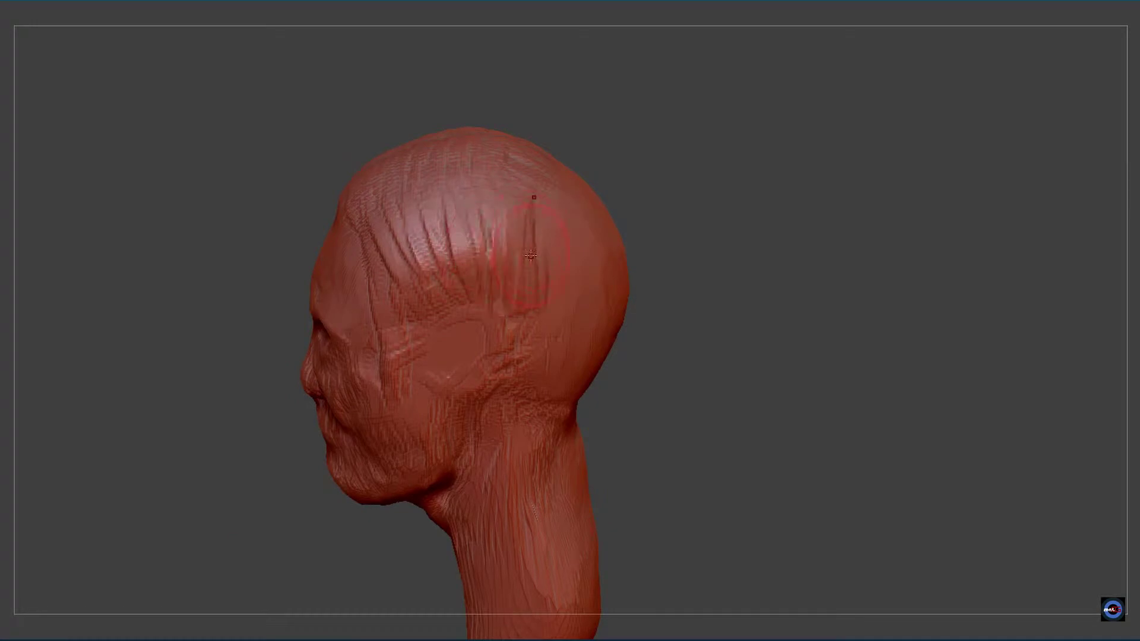
pyautogui.moveTo(742, 255); pyautogui.dragTo(541, 269)
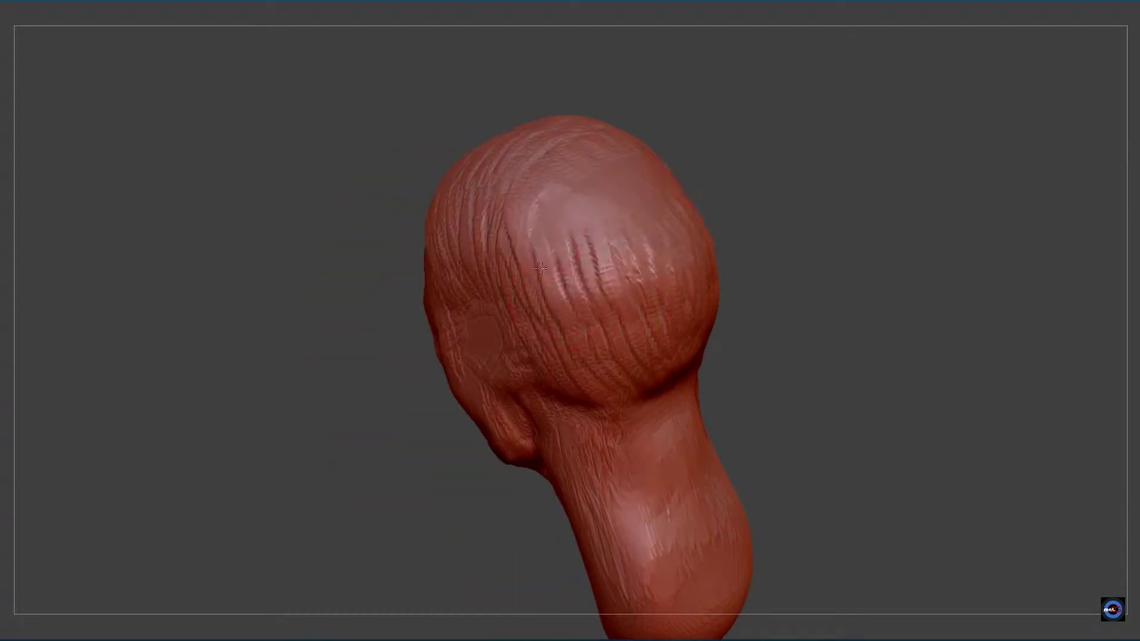
pyautogui.moveTo(772, 267); pyautogui.dragTo(594, 279)
# - Mask the ear spot at the temple, invert it, pull the ear out, and clear the mask
pyautogui.moveTo(534, 250)
pyautogui.keyDown('ctrl'); pyautogui.mouseDown()
pyautogui.moveTo(522, 296)
pyautogui.moveTo(461, 293)
pyautogui.mouseUp(); pyautogui.keyUp('ctrl')
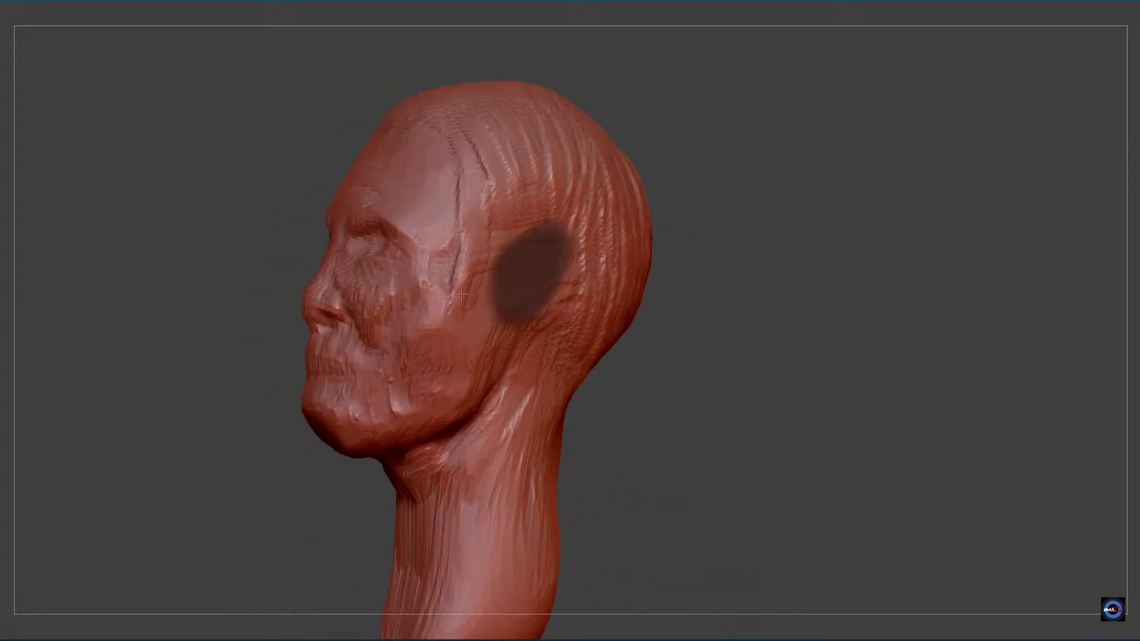
pyautogui.hotkey('ctrl', 'i')
pyautogui.moveTo(519, 172); pyautogui.dragTo(499, 308)
pyautogui.moveTo(509, 255); pyautogui.dragTo(564, 352)
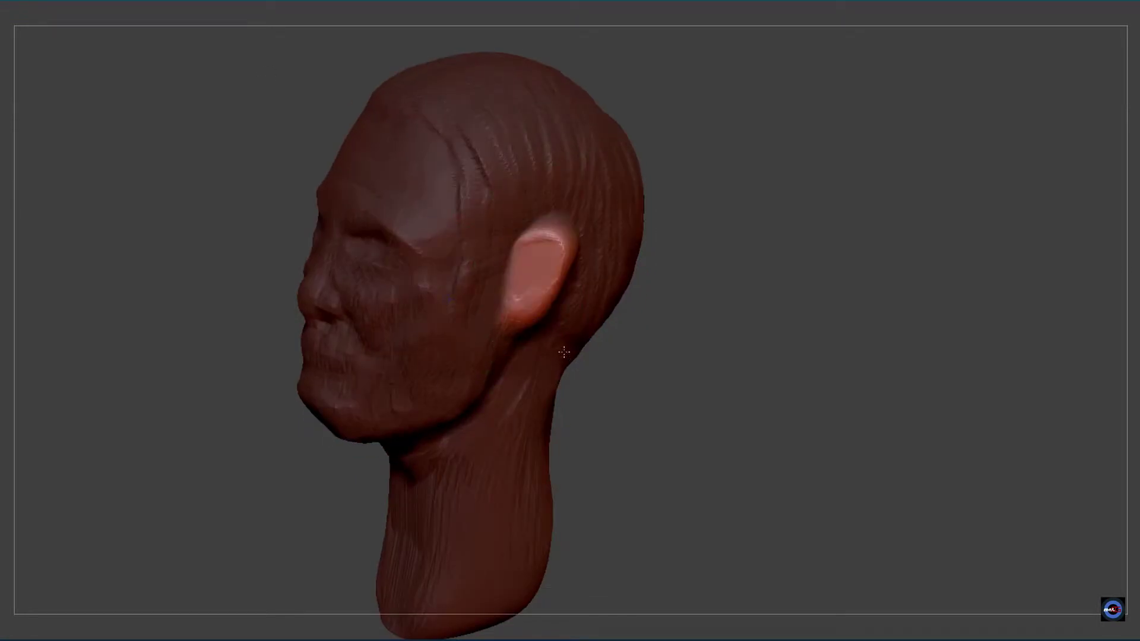
pyautogui.moveTo(772, 357)
pyautogui.mouseDown()
pyautogui.moveTo(891, 356)
pyautogui.moveTo(772, 356)
pyautogui.mouseUp()
pyautogui.keyDown('ctrl'); pyautogui.click(831, 297); pyautogui.keyUp('ctrl')
pyautogui.keyDown('alt'); pyautogui.moveTo(832, 416); pyautogui.dragTo(832, 267); pyautogui.keyUp('alt')
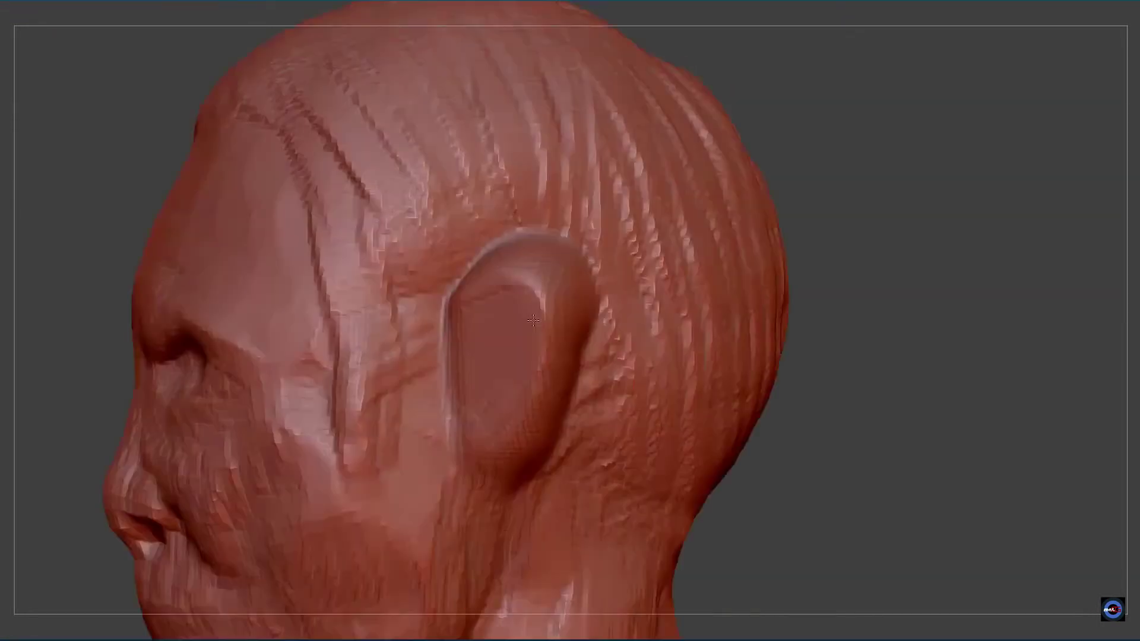
pyautogui.moveTo(533, 320)
pyautogui.mouseDown()
pyautogui.moveTo(547, 255)
pyautogui.moveTo(594, 386)
pyautogui.mouseUp()
# - Rough in the ear's shape and sculpt detail into the inner ear surface
pyautogui.moveTo(570, 255)
pyautogui.mouseDown()
pyautogui.moveTo(618, 357)
pyautogui.moveTo(552, 233)
pyautogui.mouseUp()
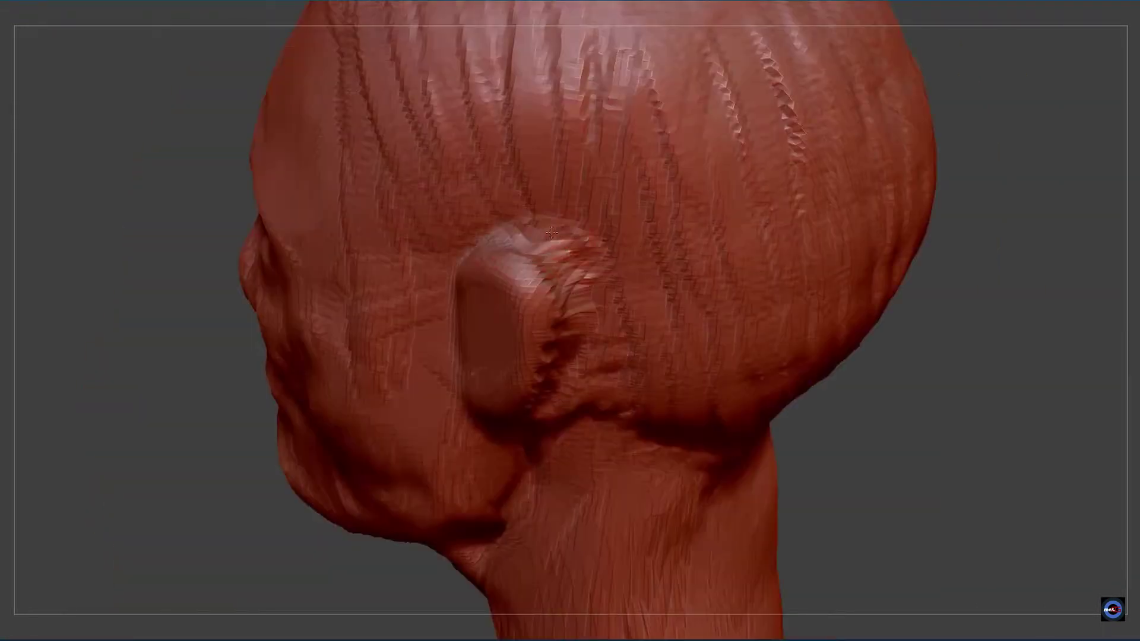
pyautogui.moveTo(980, 297); pyautogui.dragTo(1069, 250)
pyautogui.moveTo(891, 297); pyautogui.dragTo(926, 273)
pyautogui.keyDown('alt'); pyautogui.moveTo(891, 356); pyautogui.dragTo(891, 297); pyautogui.keyUp('alt')
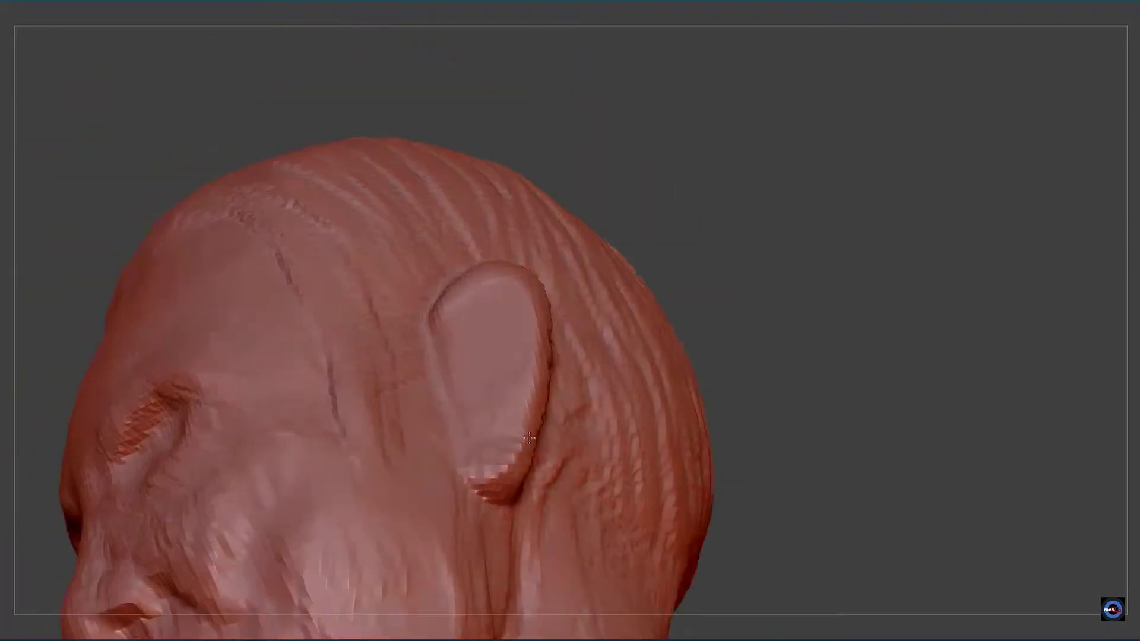
pyautogui.moveTo(529, 437); pyautogui.dragTo(475, 333)
pyautogui.moveTo(469, 415)
pyautogui.mouseDown()
pyautogui.moveTo(487, 323)
pyautogui.moveTo(451, 356)
pyautogui.moveTo(469, 440)
pyautogui.moveTo(502, 410)
pyautogui.mouseUp()
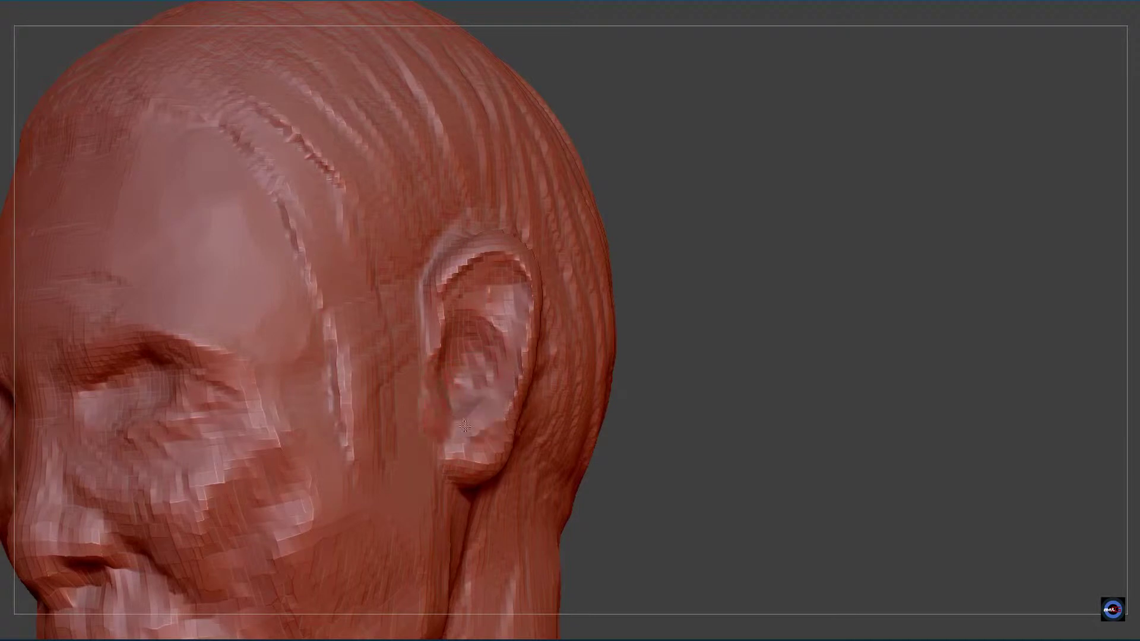
pyautogui.moveTo(475, 457)
pyautogui.mouseDown()
pyautogui.moveTo(500, 367)
pyautogui.moveTo(487, 339)
pyautogui.moveTo(496, 301)
pyautogui.moveTo(493, 362)
pyautogui.moveTo(512, 335)
pyautogui.moveTo(551, 328)
pyautogui.moveTo(475, 308)
pyautogui.moveTo(563, 325)
pyautogui.moveTo(535, 190)
pyautogui.moveTo(553, 196)
pyautogui.moveTo(530, 163)
pyautogui.moveTo(556, 156)
pyautogui.moveTo(602, 335)
pyautogui.moveTo(142, 636)
pyautogui.mouseUp()
pyautogui.press('f')
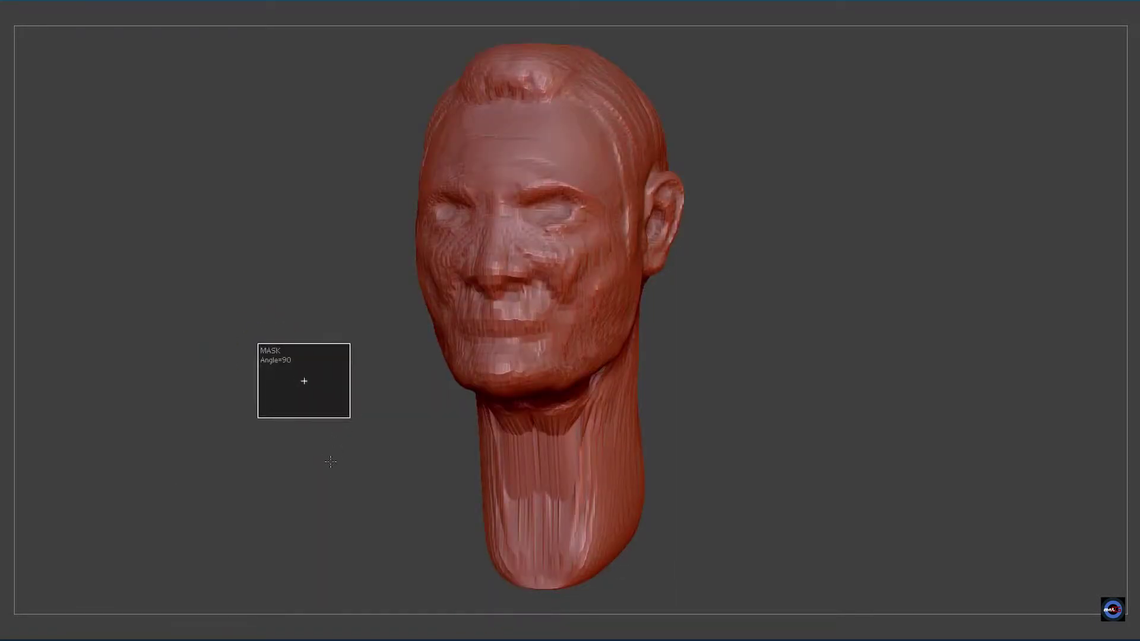
# - Smooth the rough cheek, jaw and neck strokes while keeping the hair grooves
pyautogui.moveTo(562, 519)
pyautogui.mouseDown()
pyautogui.moveTo(574, 263)
pyautogui.moveTo(368, 291)
pyautogui.moveTo(407, 328)
pyautogui.moveTo(431, 252)
pyautogui.moveTo(319, 288)
pyautogui.moveTo(611, 430)
pyautogui.mouseUp()
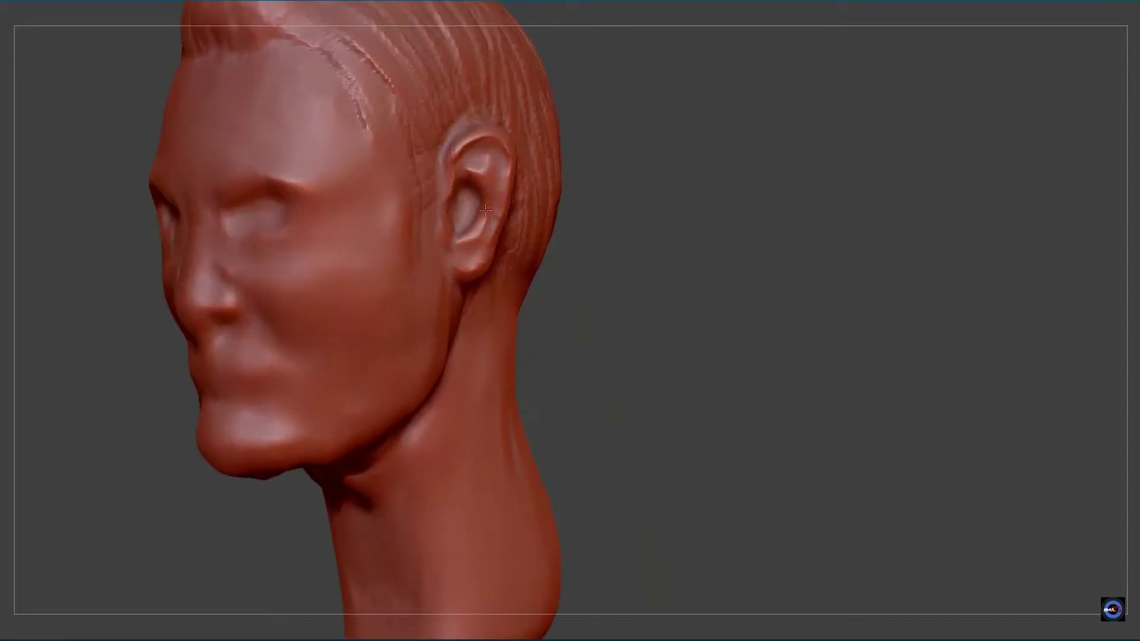
# - Sculpt a hair lock along the hairline and widen the mouth slit between the lips
pyautogui.moveTo(501, 274)
pyautogui.mouseDown()
pyautogui.moveTo(560, 384)
pyautogui.moveTo(367, 520)
pyautogui.mouseUp()
pyautogui.moveTo(489, 221)
pyautogui.mouseDown()
pyautogui.moveTo(570, 173)
pyautogui.moveTo(416, 226)
pyautogui.moveTo(523, 218)
pyautogui.mouseUp()
pyautogui.moveTo(410, 178); pyautogui.dragTo(481, 379)
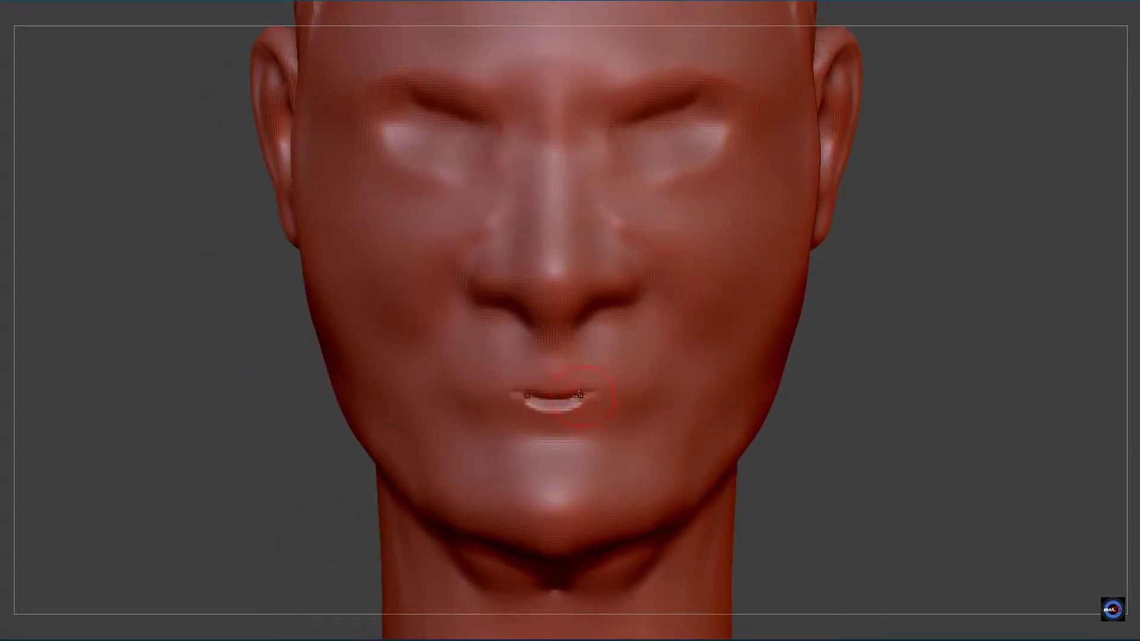
pyautogui.moveTo(579, 395); pyautogui.dragTo(591, 395)
pyautogui.moveTo(641, 392); pyautogui.dragTo(566, 399, button='right')
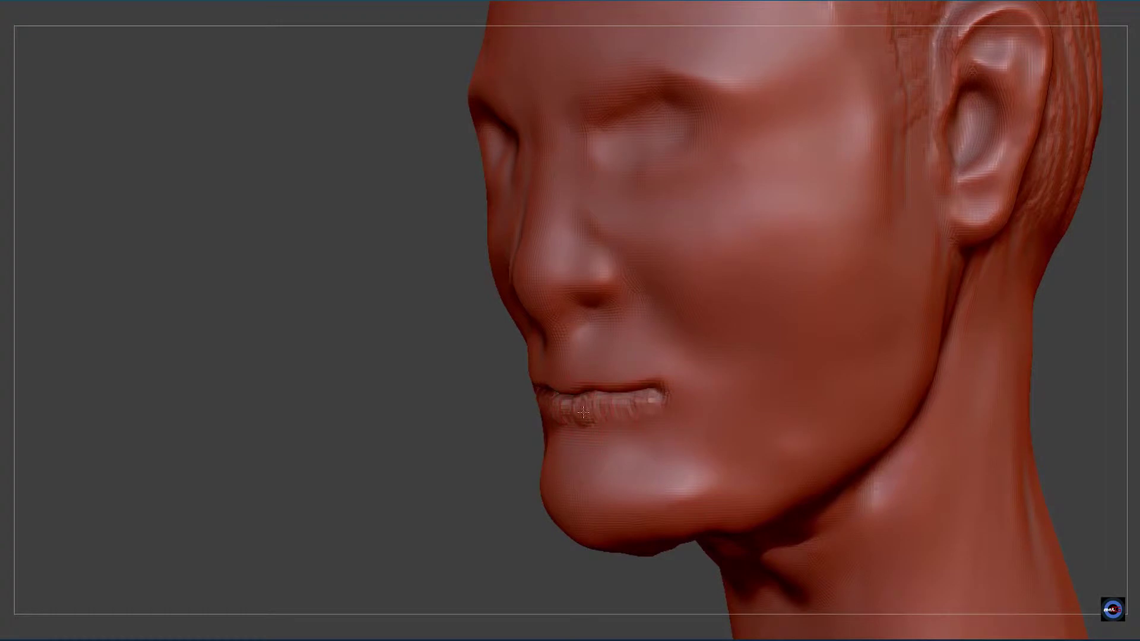
pyautogui.keyDown('ctrl'); pyautogui.moveTo(653, 414); pyautogui.dragTo(549, 384, button='right'); pyautogui.keyUp('ctrl')
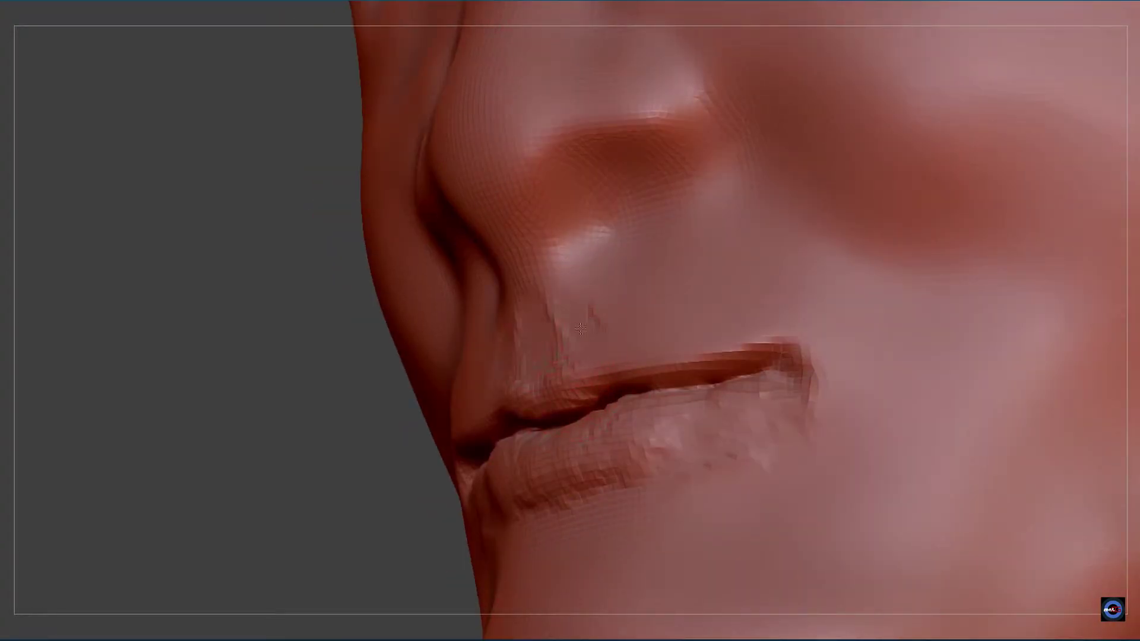
# - Smooth the upper lip, raise philtrum ridges under the nose, and smooth the nose shape
pyautogui.moveTo(623, 355); pyautogui.dragTo(689, 313)
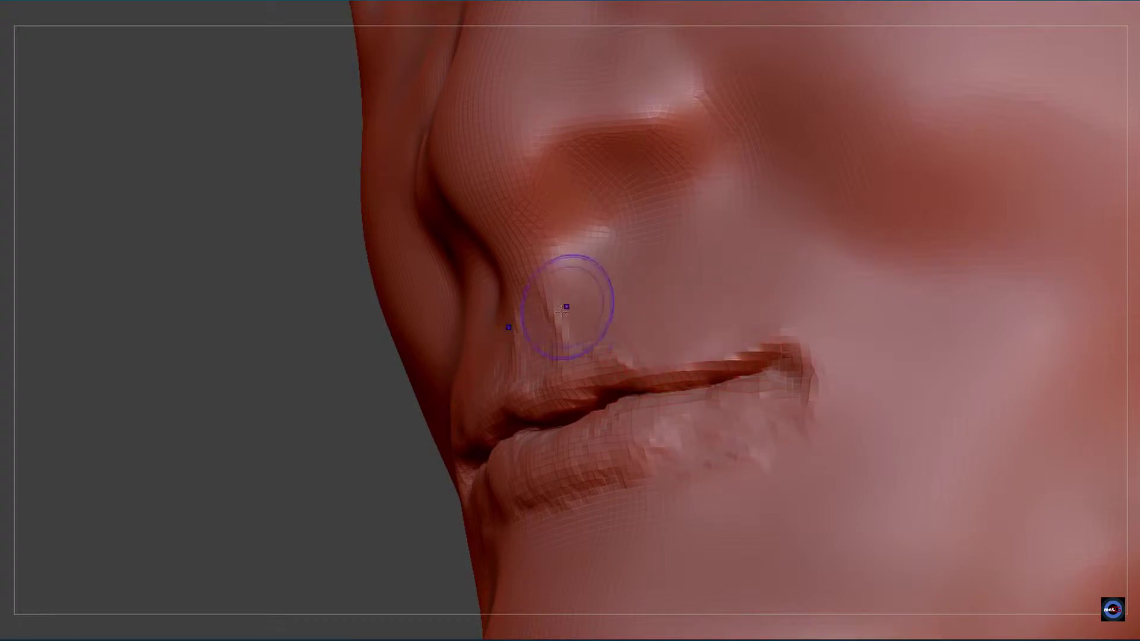
pyautogui.moveTo(682, 325)
pyautogui.keyDown('ctrl'); pyautogui.mouseDown(button='right')
pyautogui.moveTo(725, 338)
pyautogui.moveTo(696, 368)
pyautogui.moveTo(683, 333)
pyautogui.moveTo(649, 326)
pyautogui.mouseUp(button='right'); pyautogui.keyUp('ctrl')
pyautogui.moveTo(617, 309)
pyautogui.mouseDown()
pyautogui.moveTo(570, 332)
pyautogui.moveTo(588, 321)
pyautogui.mouseUp()
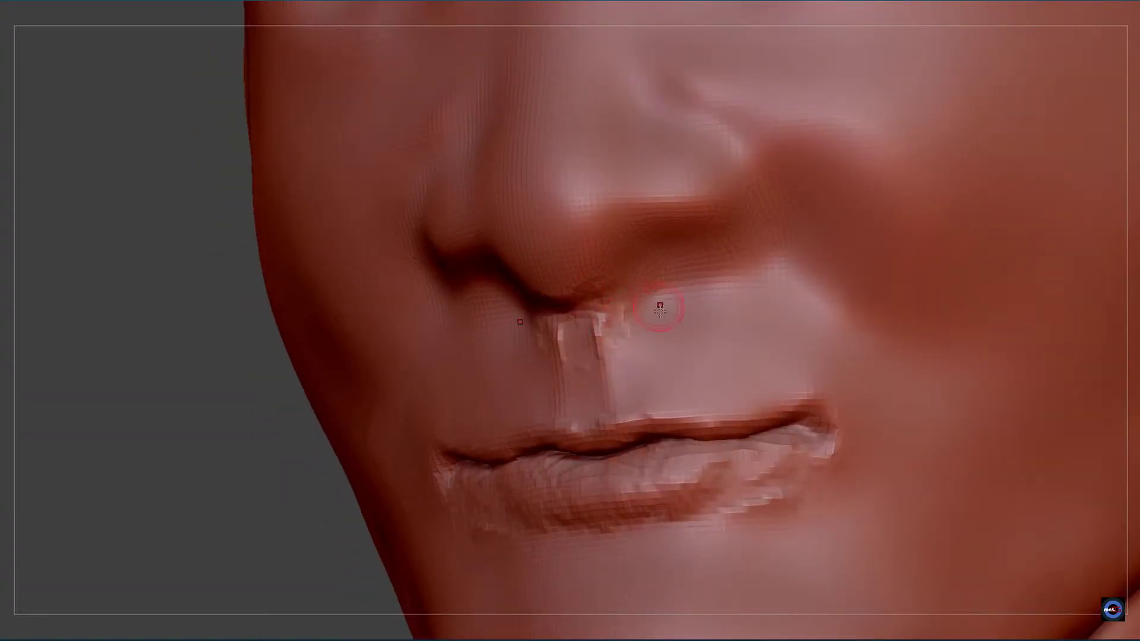
pyautogui.keyDown('ctrl'); pyautogui.moveTo(660, 310); pyautogui.dragTo(642, 333, button='right'); pyautogui.keyUp('ctrl')
pyautogui.moveTo(629, 279)
pyautogui.mouseDown(button='right')
pyautogui.moveTo(659, 263)
pyautogui.moveTo(641, 285)
pyautogui.moveTo(651, 386)
pyautogui.moveTo(671, 356)
pyautogui.mouseUp(button='right')
pyautogui.keyDown('shift'); pyautogui.moveTo(701, 249); pyautogui.dragTo(672, 343); pyautogui.keyUp('shift')
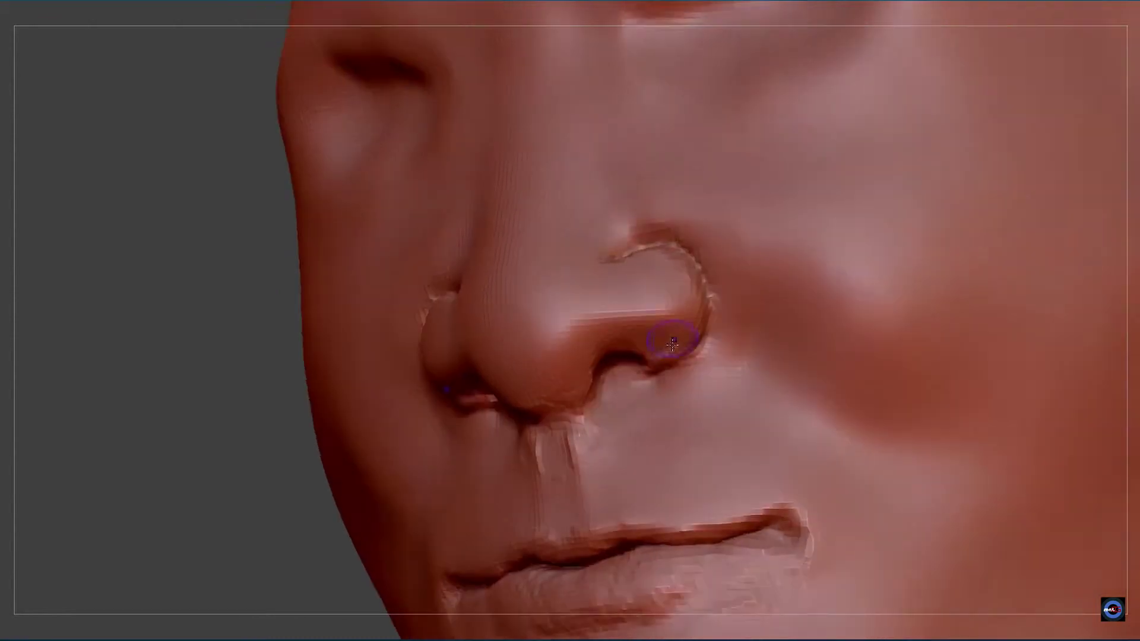
pyautogui.moveTo(672, 343)
pyautogui.keyDown('ctrl'); pyautogui.mouseDown(button='right')
pyautogui.moveTo(662, 611)
pyautogui.moveTo(710, 311)
pyautogui.moveTo(547, 323)
pyautogui.moveTo(552, 416)
pyautogui.moveTo(594, 267)
pyautogui.mouseUp(button='right'); pyautogui.keyUp('ctrl')
pyautogui.keyDown('shift'); pyautogui.moveTo(594, 268); pyautogui.dragTo(594, 178); pyautogui.keyUp('shift')
pyautogui.moveTo(593, 178); pyautogui.dragTo(700, 298, button='right')
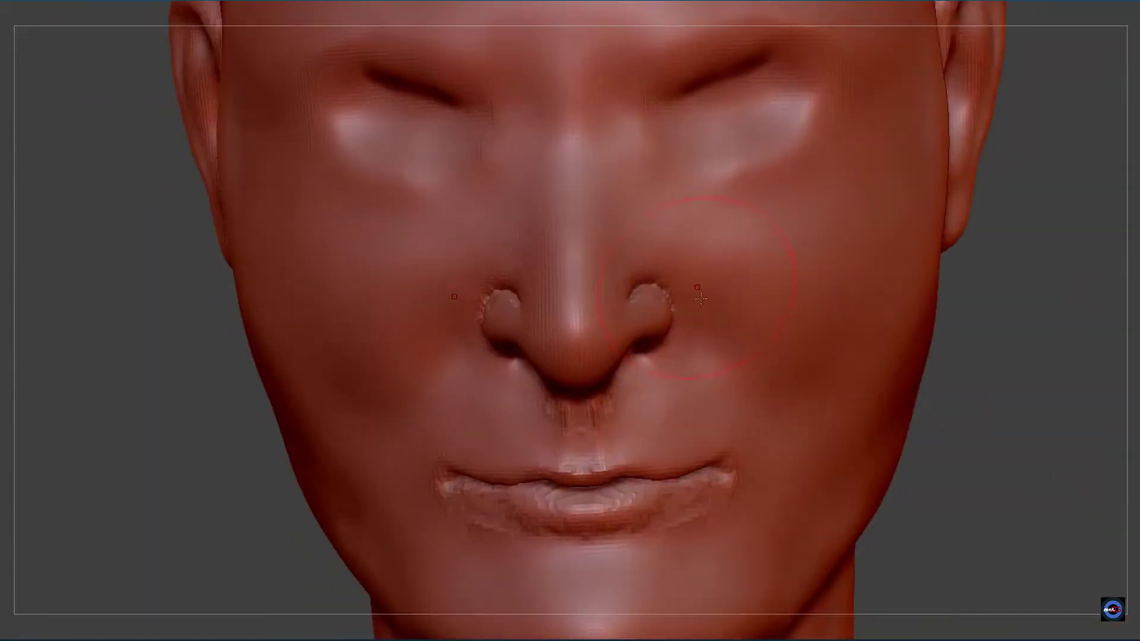
# - Shape the nostril wings and carve mirrored smile lines running down from the nose
pyautogui.moveTo(671, 314); pyautogui.dragTo(653, 356)
pyautogui.moveTo(653, 357); pyautogui.dragTo(415, 585, button='right')
pyautogui.moveTo(668, 324); pyautogui.dragTo(733, 380)
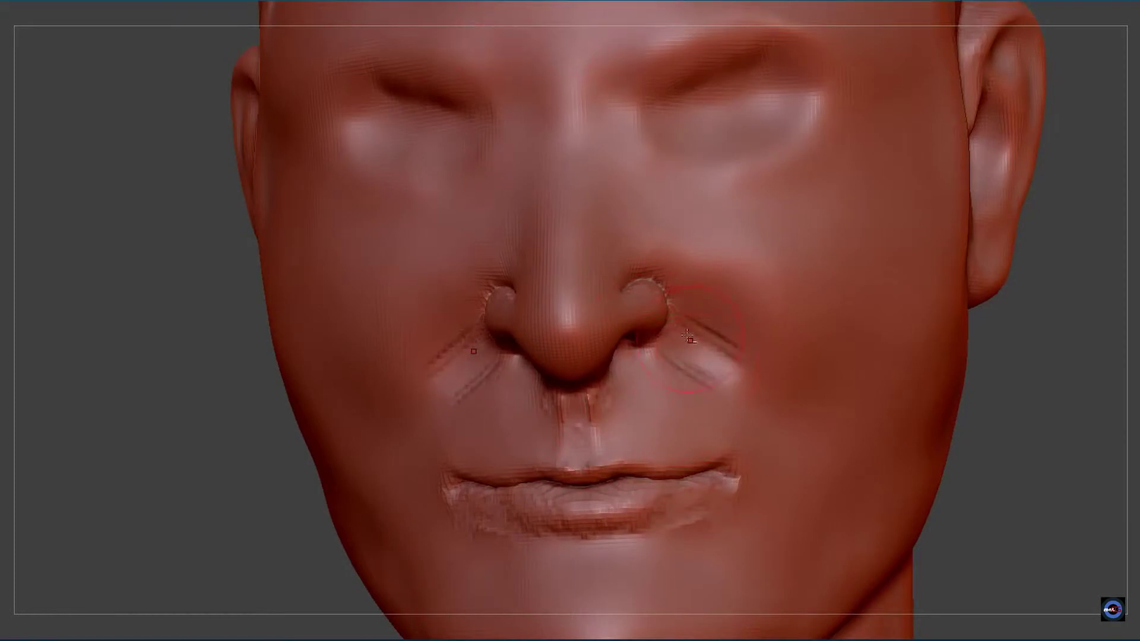
pyautogui.keyDown('shift'); pyautogui.moveTo(689, 338); pyautogui.dragTo(713, 374); pyautogui.keyUp('shift')
pyautogui.moveTo(671, 285); pyautogui.dragTo(766, 368)
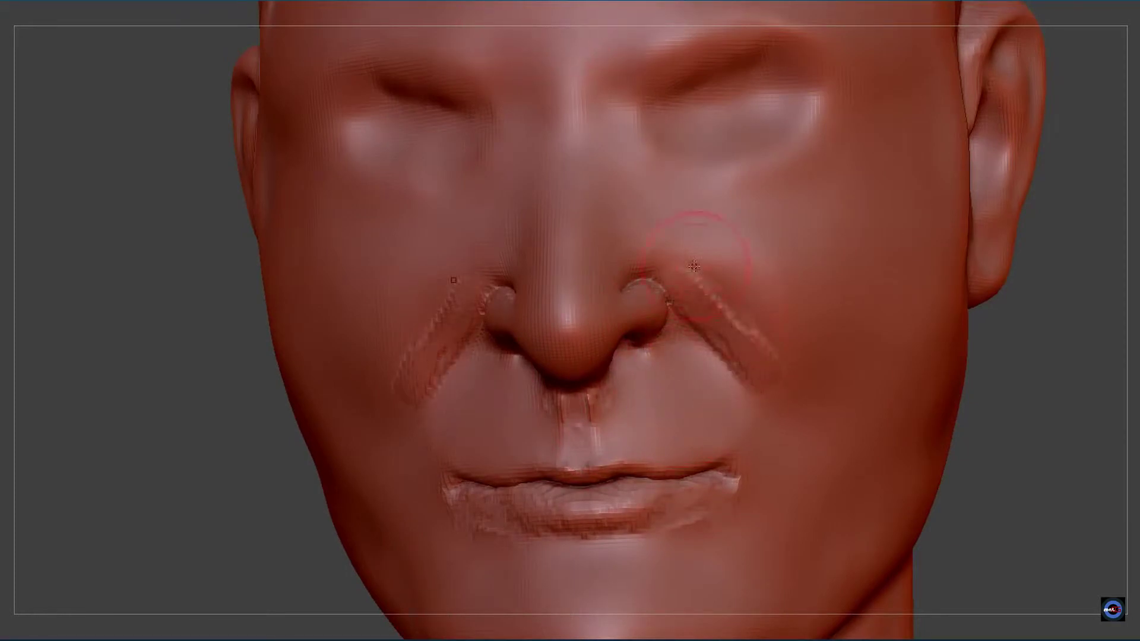
pyautogui.moveTo(692, 243)
pyautogui.keyDown('ctrl'); pyautogui.mouseDown(button='right')
pyautogui.moveTo(683, 296)
pyautogui.moveTo(659, 21)
pyautogui.mouseUp(button='right'); pyautogui.keyUp('ctrl')
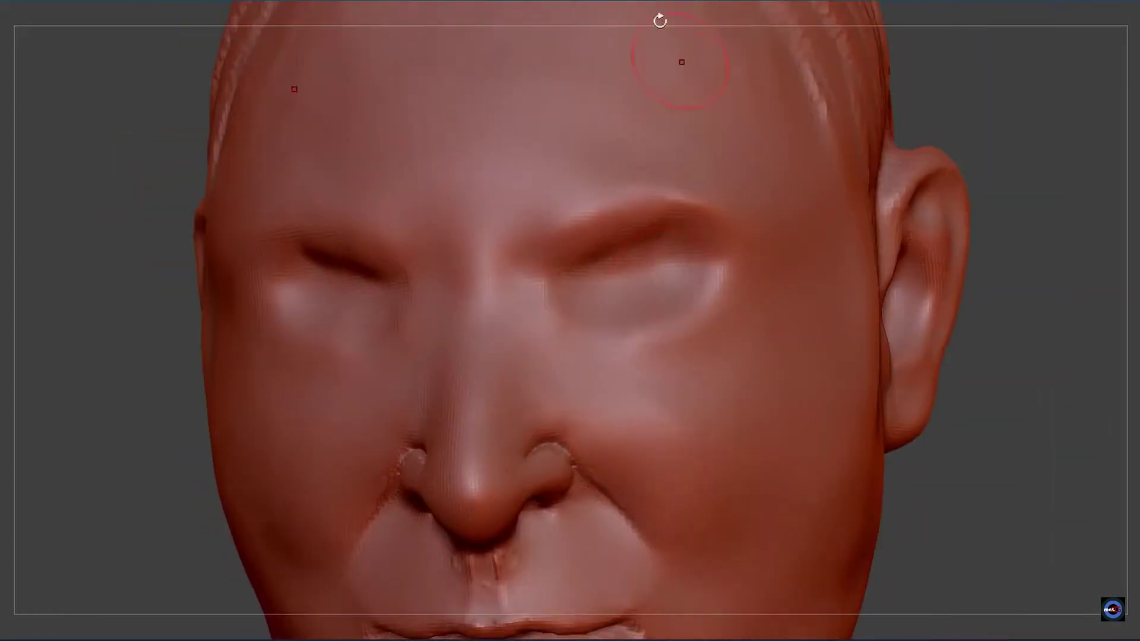
# - Carve eye sockets, shape eyeballs, and sculpt eyelid rims and under-eye folds
pyautogui.moveTo(619, 285); pyautogui.dragTo(622, 272, button='right')
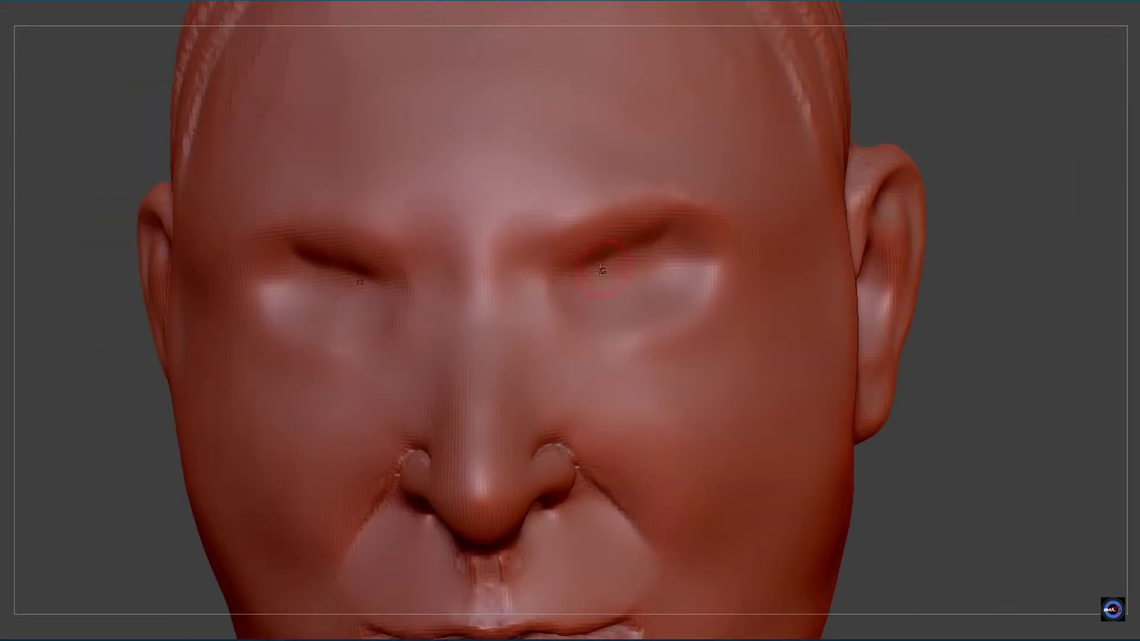
pyautogui.moveTo(600, 270); pyautogui.dragTo(653, 285)
pyautogui.moveTo(617, 249)
pyautogui.mouseDown()
pyautogui.moveTo(648, 273)
pyautogui.moveTo(626, 250)
pyautogui.moveTo(683, 249)
pyautogui.moveTo(712, 273)
pyautogui.mouseUp()
pyautogui.moveTo(570, 285)
pyautogui.mouseDown()
pyautogui.moveTo(665, 314)
pyautogui.moveTo(662, 292)
pyautogui.moveTo(582, 308)
pyautogui.mouseUp()
pyautogui.moveTo(677, 294)
pyautogui.mouseDown()
pyautogui.moveTo(591, 315)
pyautogui.moveTo(571, 270)
pyautogui.moveTo(523, 297)
pyautogui.moveTo(576, 321)
pyautogui.moveTo(565, 348)
pyautogui.mouseUp()
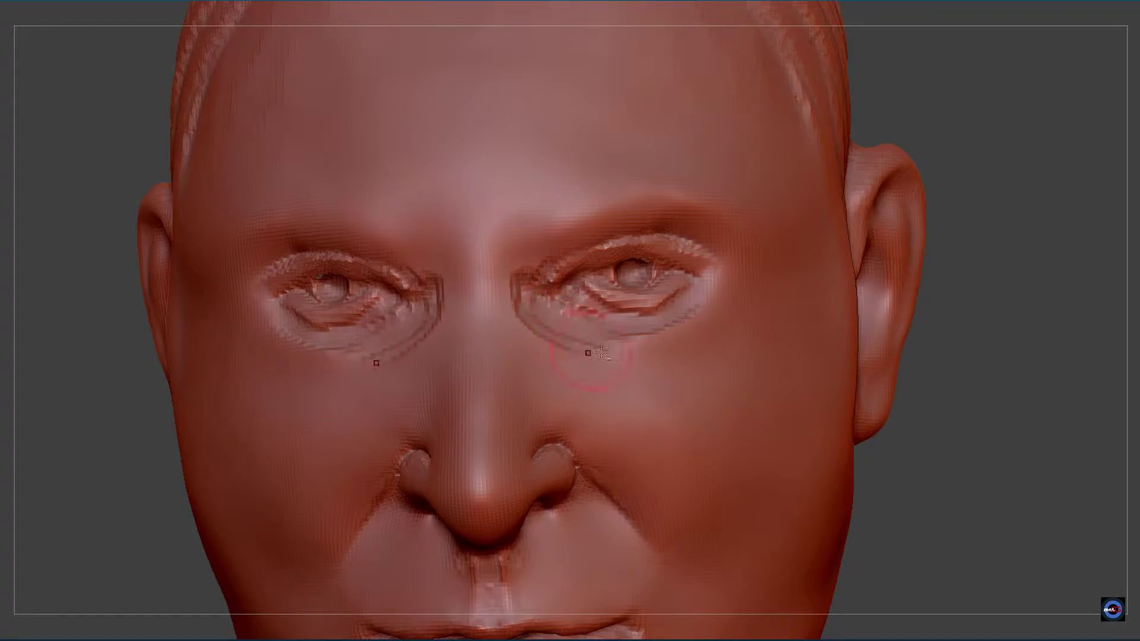
pyautogui.moveTo(553, 302); pyautogui.dragTo(606, 332)
# - Texture under the eyes and brows, smooth the wrinkles, and detail the nose bridge
pyautogui.moveTo(653, 329); pyautogui.dragTo(532, 326, button='right')
pyautogui.moveTo(516, 325); pyautogui.dragTo(523, 353)
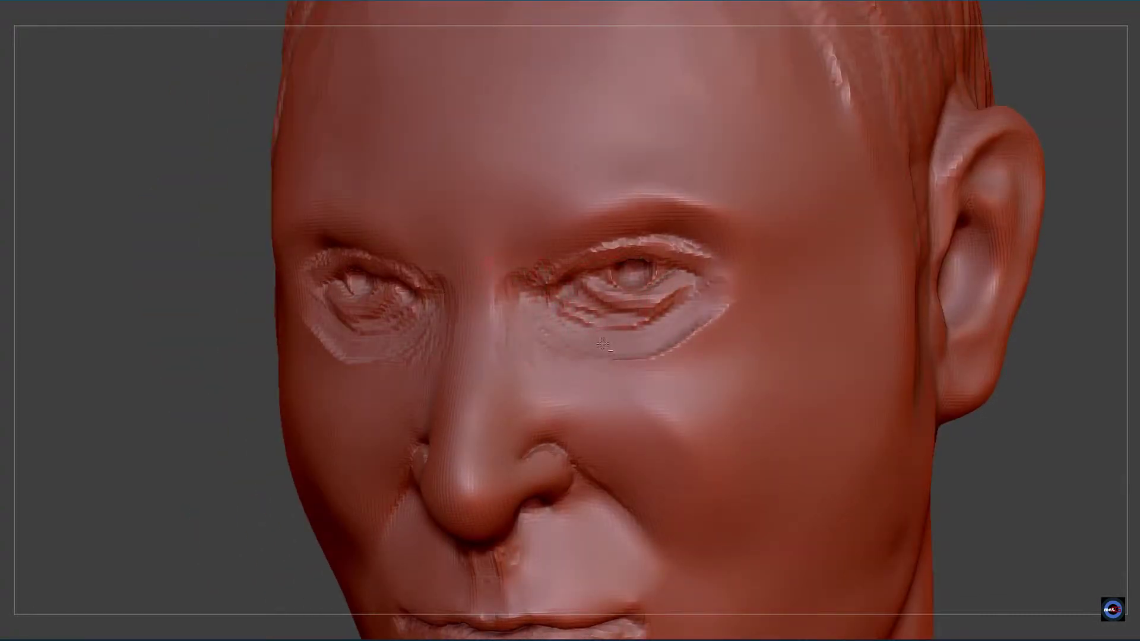
pyautogui.moveTo(659, 350)
pyautogui.mouseDown()
pyautogui.moveTo(736, 309)
pyautogui.moveTo(644, 309)
pyautogui.mouseUp()
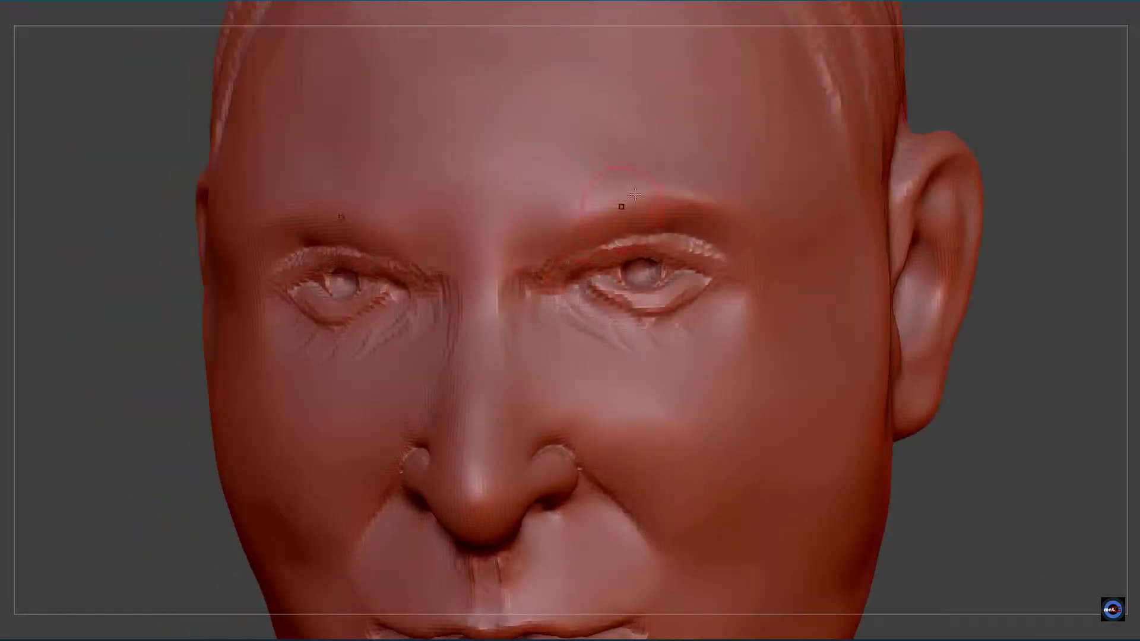
pyautogui.moveTo(534, 240)
pyautogui.mouseDown()
pyautogui.moveTo(582, 220)
pyautogui.moveTo(605, 180)
pyautogui.moveTo(653, 205)
pyautogui.moveTo(707, 205)
pyautogui.mouseUp()
pyautogui.keyDown('shift'); pyautogui.moveTo(588, 214); pyautogui.dragTo(613, 322); pyautogui.keyUp('shift')
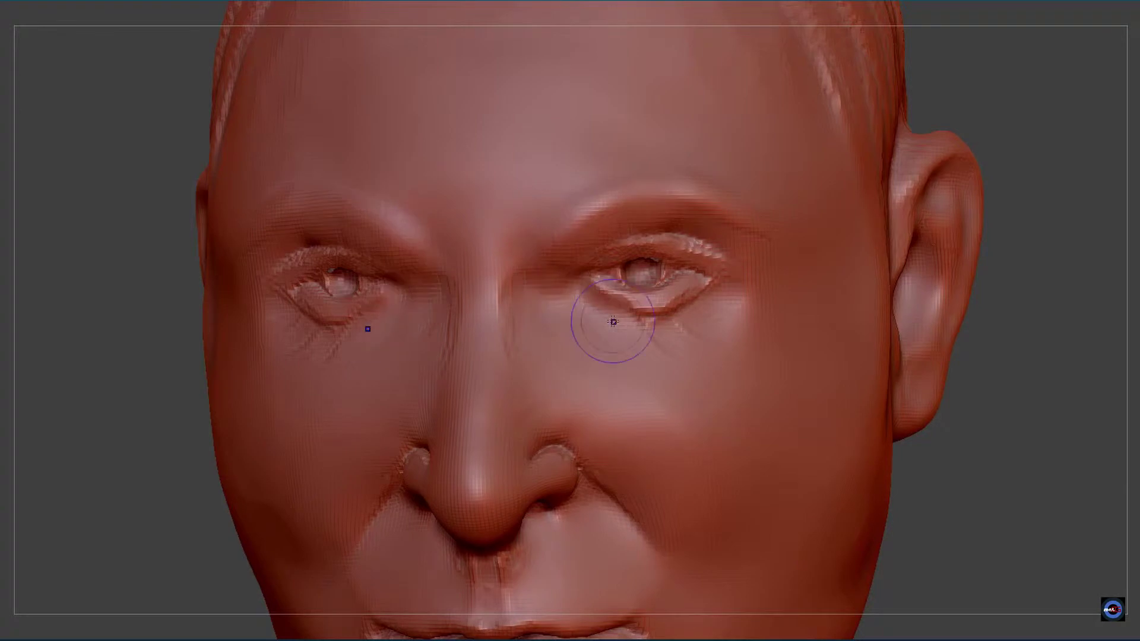
pyautogui.moveTo(149, 321); pyautogui.dragTo(196, 315)
pyautogui.moveTo(493, 279)
pyautogui.mouseDown()
pyautogui.moveTo(482, 424)
pyautogui.moveTo(504, 321)
pyautogui.moveTo(497, 386)
pyautogui.moveTo(526, 339)
pyautogui.moveTo(644, 335)
pyautogui.moveTo(601, 333)
pyautogui.mouseUp()
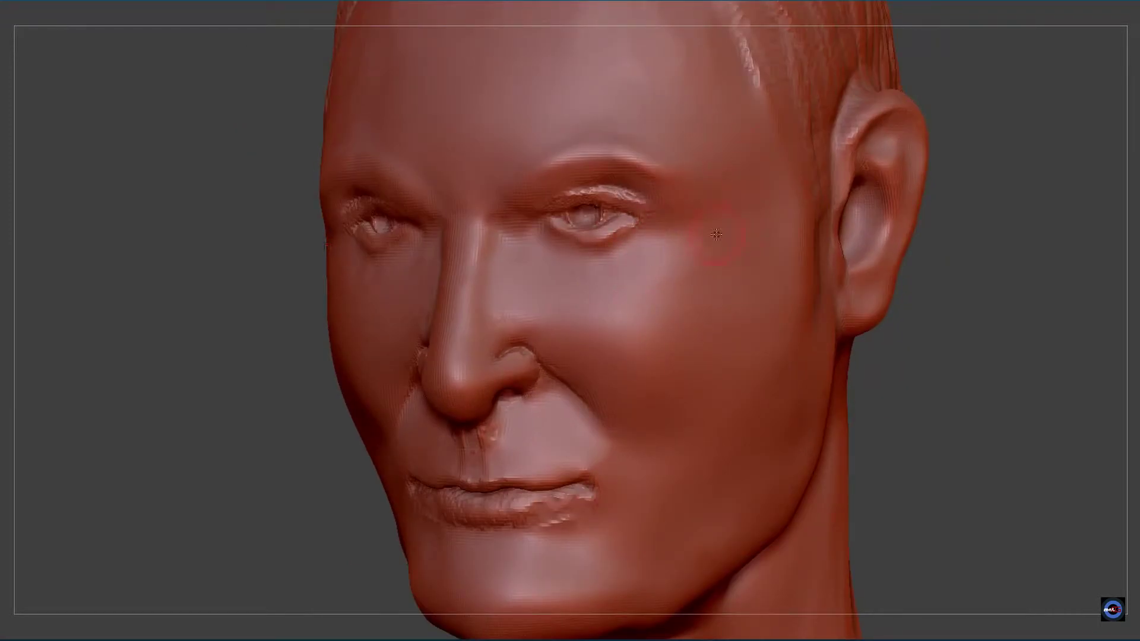
pyautogui.moveTo(717, 235); pyautogui.dragTo(689, 300, button='right')
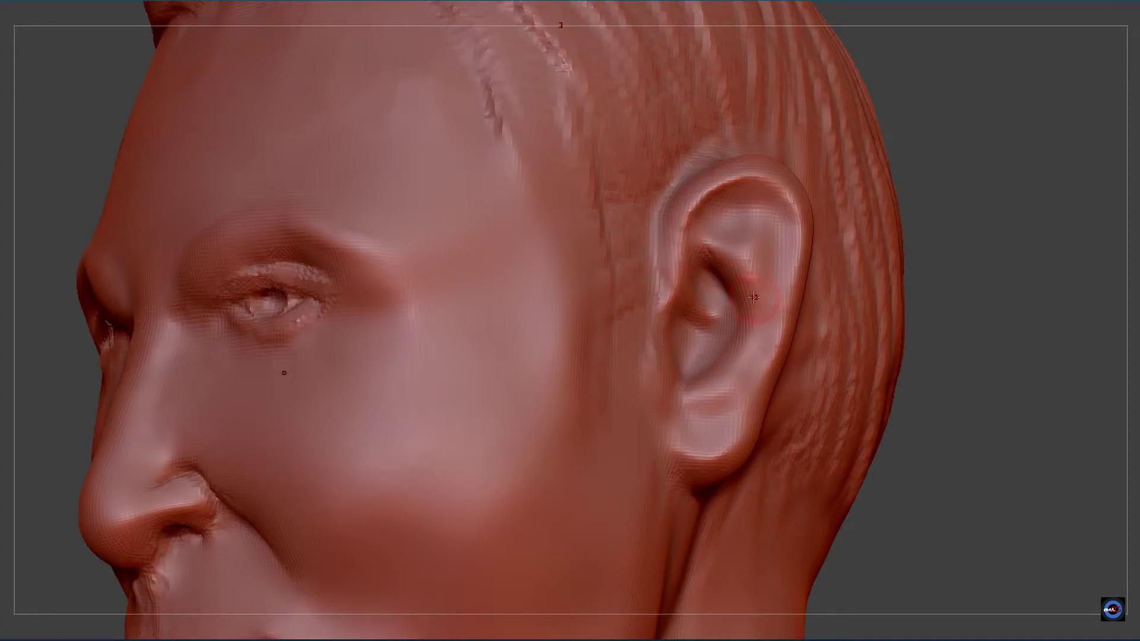
# - Build the helix ridge along the ear's outer rim and a crus ridge into its bowl
pyautogui.moveTo(753, 297); pyautogui.dragTo(763, 363, button='right')
pyautogui.moveTo(727, 412); pyautogui.dragTo(781, 243)
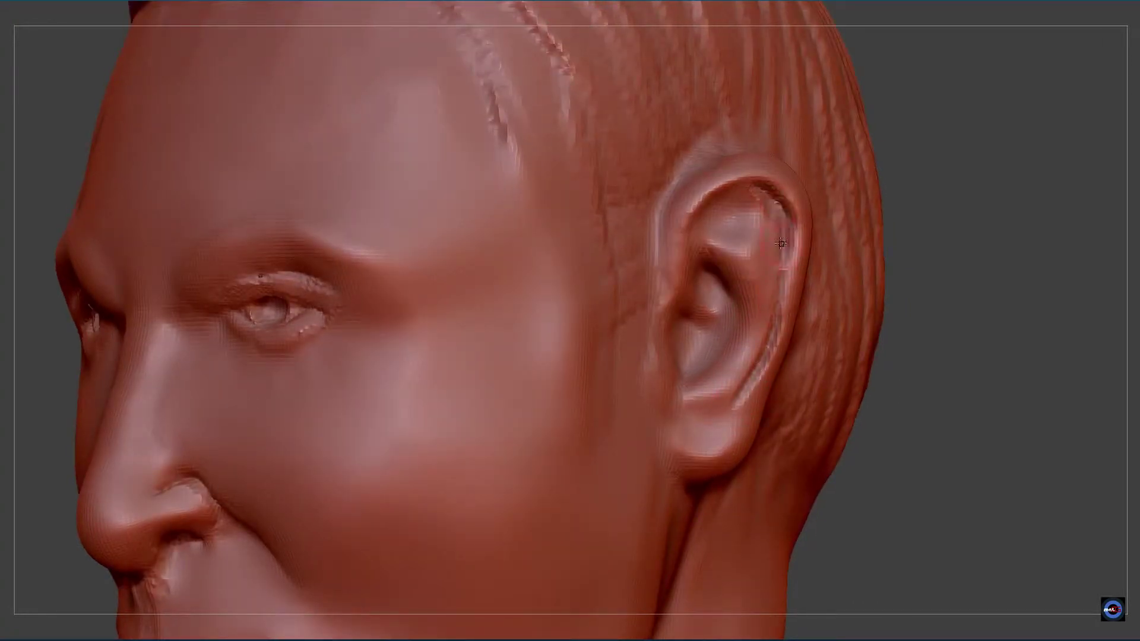
pyautogui.moveTo(740, 237); pyautogui.dragTo(701, 238, button='right')
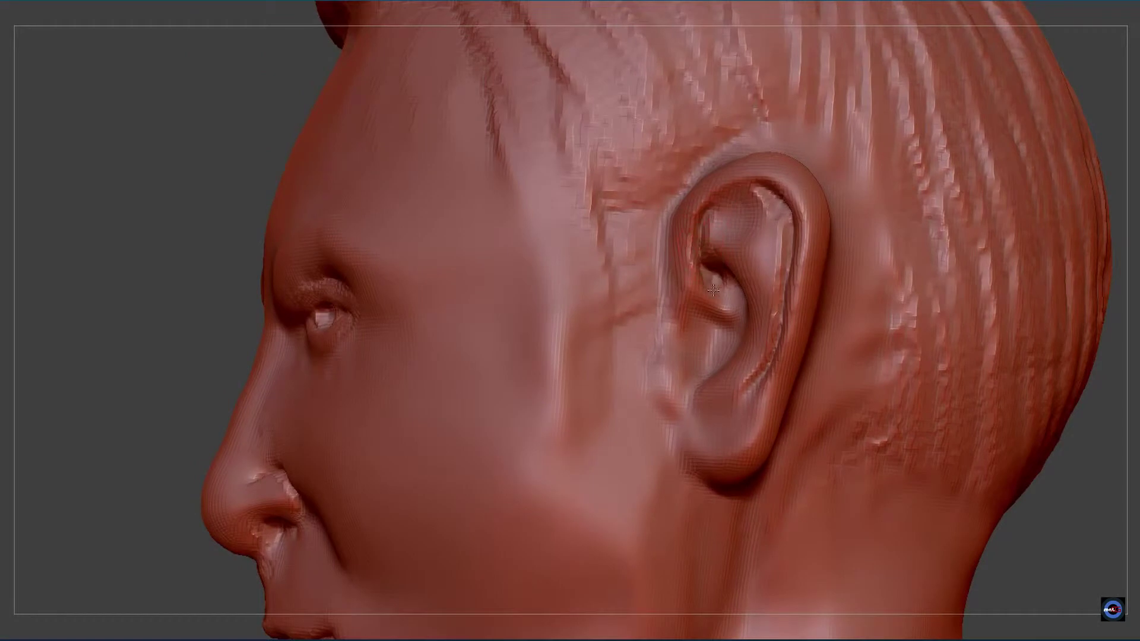
pyautogui.moveTo(713, 289); pyautogui.dragTo(684, 262, button='right')
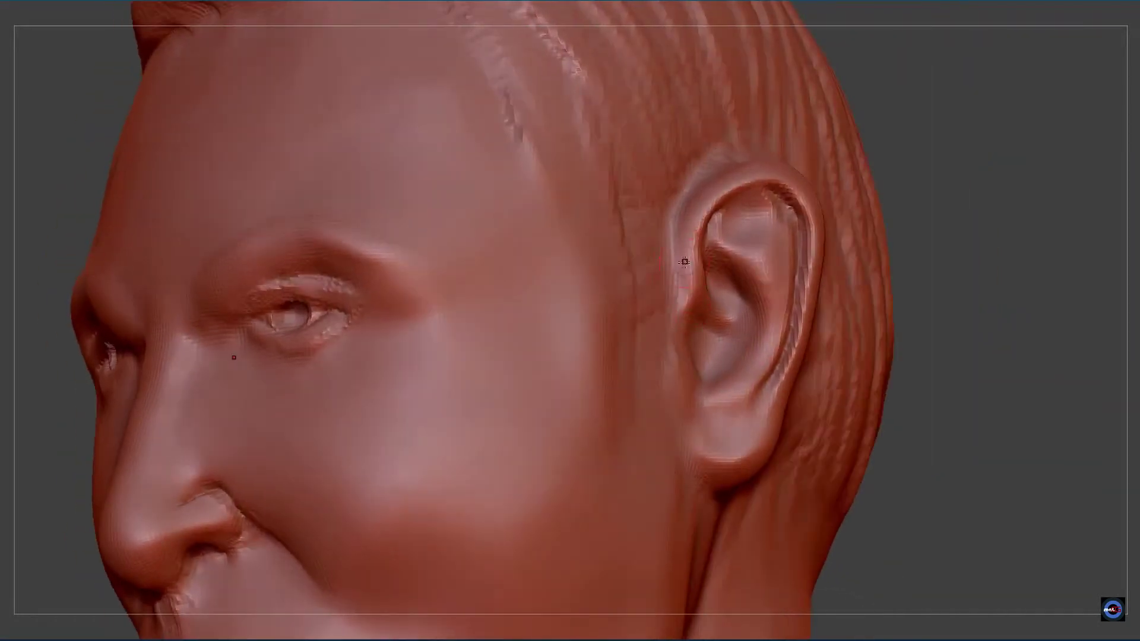
pyautogui.moveTo(684, 262); pyautogui.dragTo(727, 343)
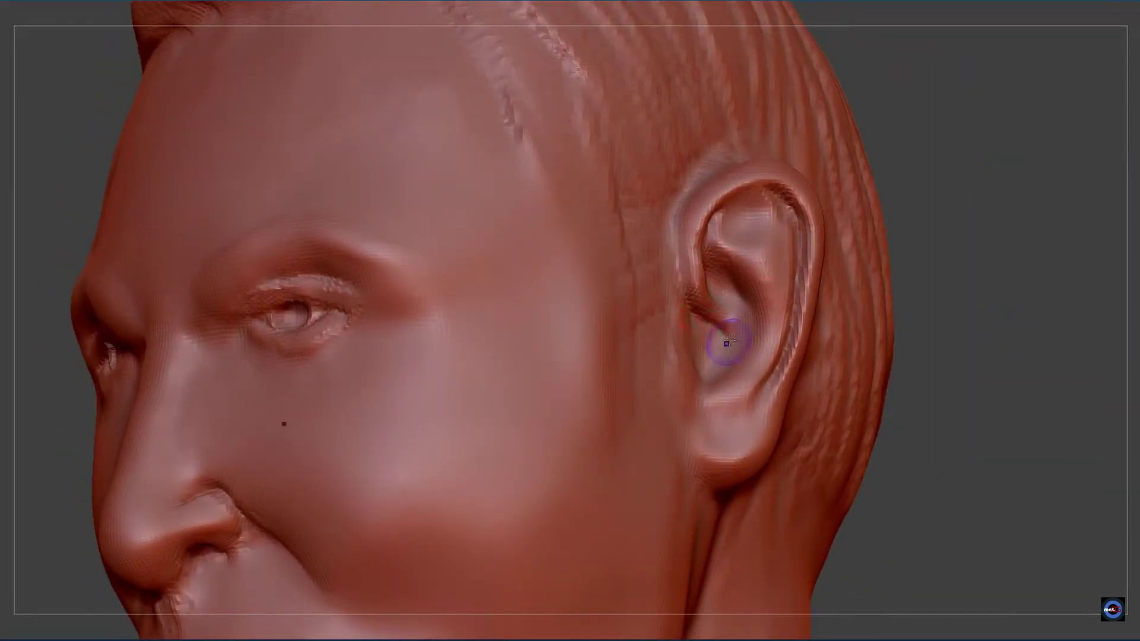
pyautogui.moveTo(727, 343)
pyautogui.mouseDown(button='right')
pyautogui.moveTo(693, 345)
pyautogui.moveTo(718, 389)
pyautogui.mouseUp(button='right')
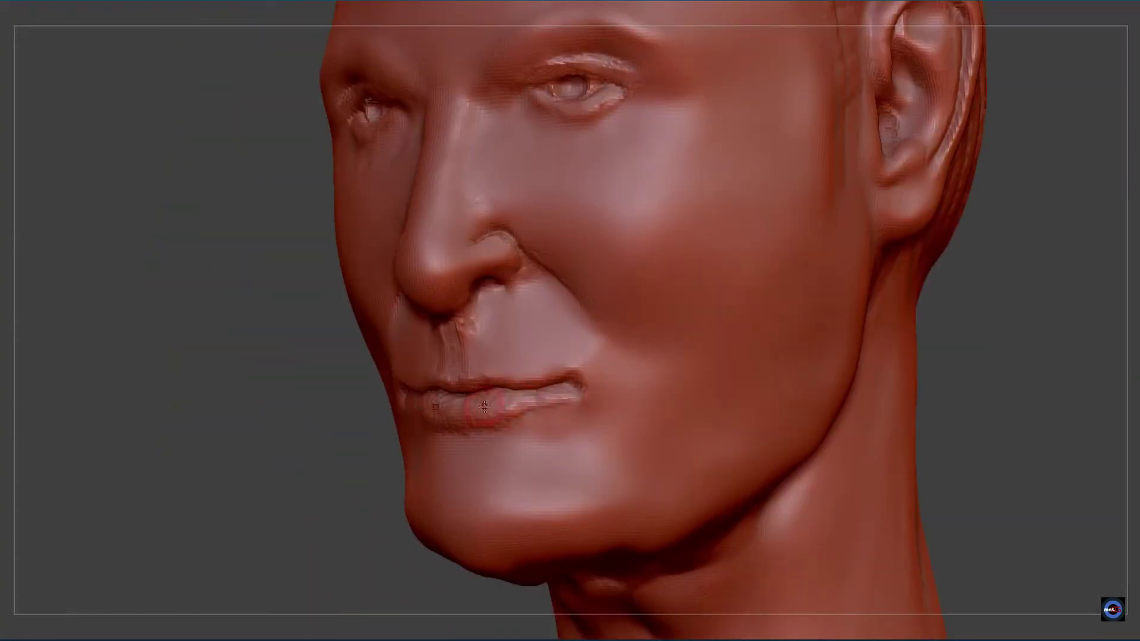
# - Sharpen the lower eyelids and carve a mirrored crease along both upper lids
pyautogui.keyDown('ctrl'); pyautogui.moveTo(485, 406); pyautogui.dragTo(452, 393, button='right'); pyautogui.keyUp('ctrl')
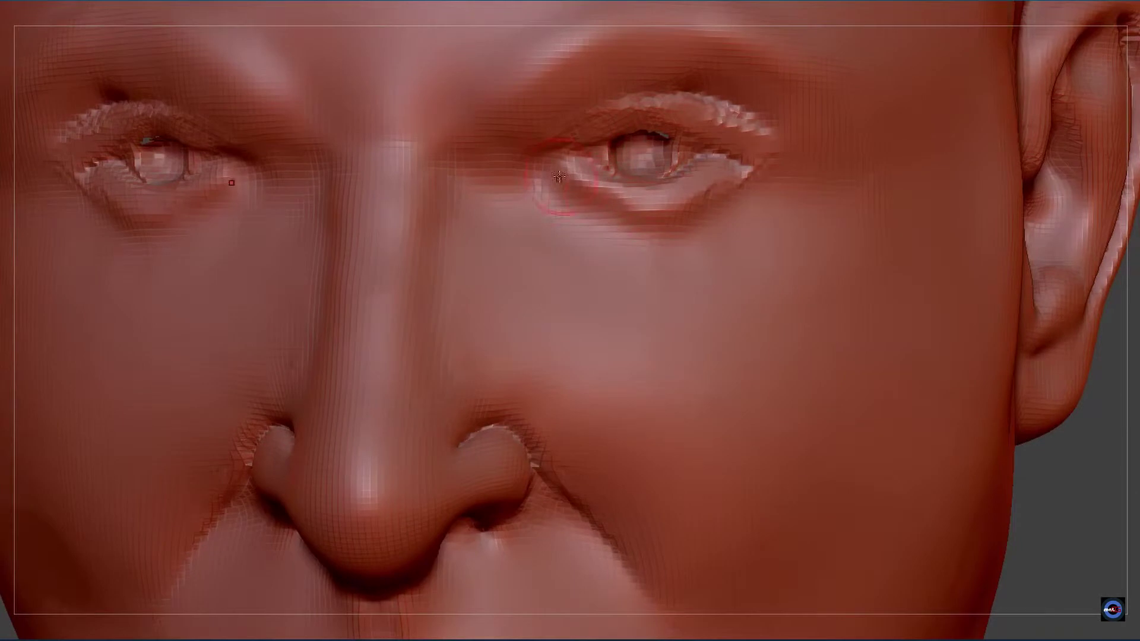
pyautogui.moveTo(559, 177)
pyautogui.mouseDown()
pyautogui.moveTo(629, 202)
pyautogui.moveTo(717, 177)
pyautogui.mouseUp()
pyautogui.moveTo(590, 156)
pyautogui.mouseDown()
pyautogui.moveTo(574, 164)
pyautogui.moveTo(612, 182)
pyautogui.moveTo(689, 172)
pyautogui.mouseUp()
pyautogui.moveTo(597, 102)
pyautogui.mouseDown()
pyautogui.moveTo(535, 134)
pyautogui.moveTo(571, 132)
pyautogui.moveTo(528, 143)
pyautogui.moveTo(623, 127)
pyautogui.moveTo(683, 137)
pyautogui.moveTo(682, 98)
pyautogui.moveTo(535, 128)
pyautogui.mouseUp()
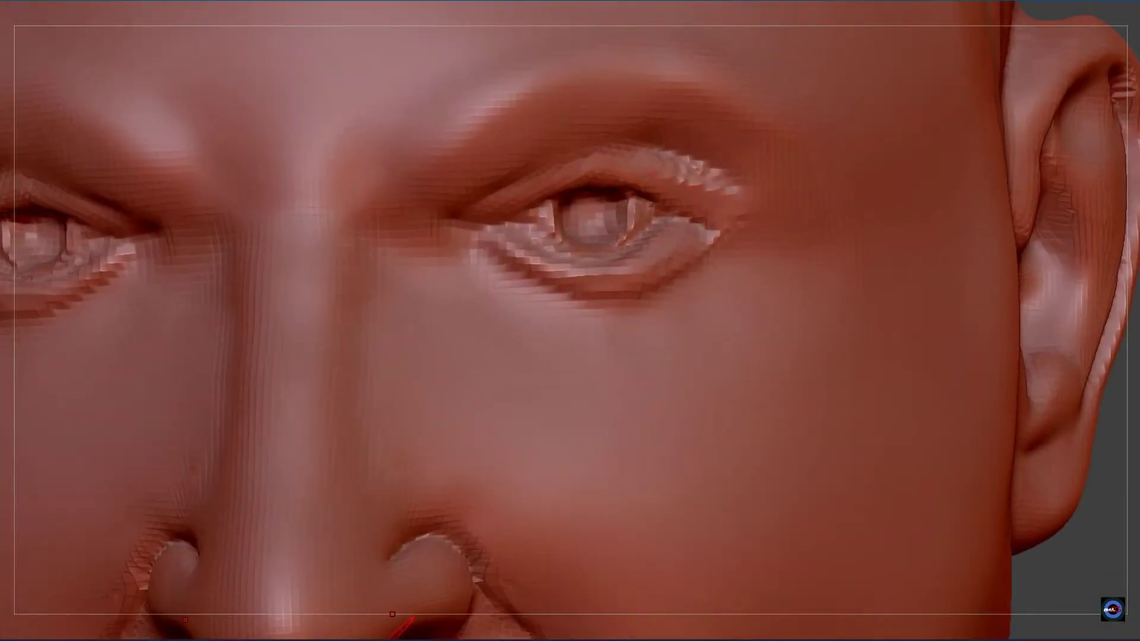
# - Rework the upper eyelid's outer corner, undoing the extra corner ridge
pyautogui.moveTo(623, 185); pyautogui.dragTo(713, 196)
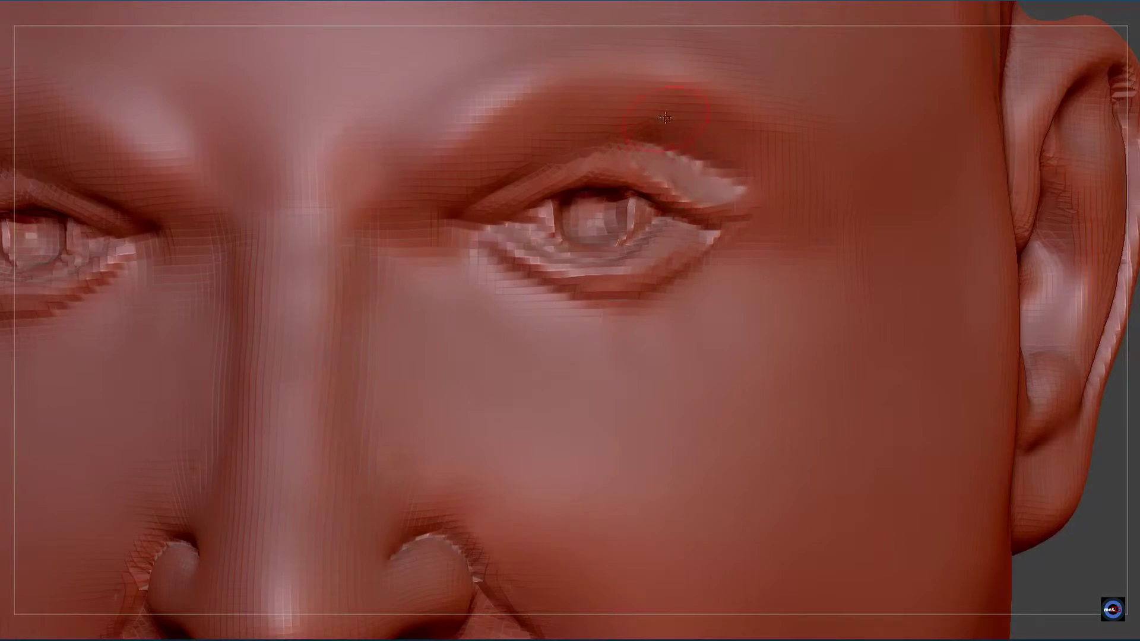
pyautogui.moveTo(659, 148)
pyautogui.mouseDown()
pyautogui.moveTo(706, 189)
pyautogui.moveTo(552, 161)
pyautogui.moveTo(677, 166)
pyautogui.moveTo(641, 176)
pyautogui.mouseUp()
pyautogui.moveTo(647, 134)
pyautogui.mouseDown()
pyautogui.moveTo(784, 202)
pyautogui.moveTo(796, 237)
pyautogui.mouseUp()
pyautogui.hotkey('ctrl', 'z')
pyautogui.hotkey('ctrl', 'z')
pyautogui.hotkey('ctrl', 'z')
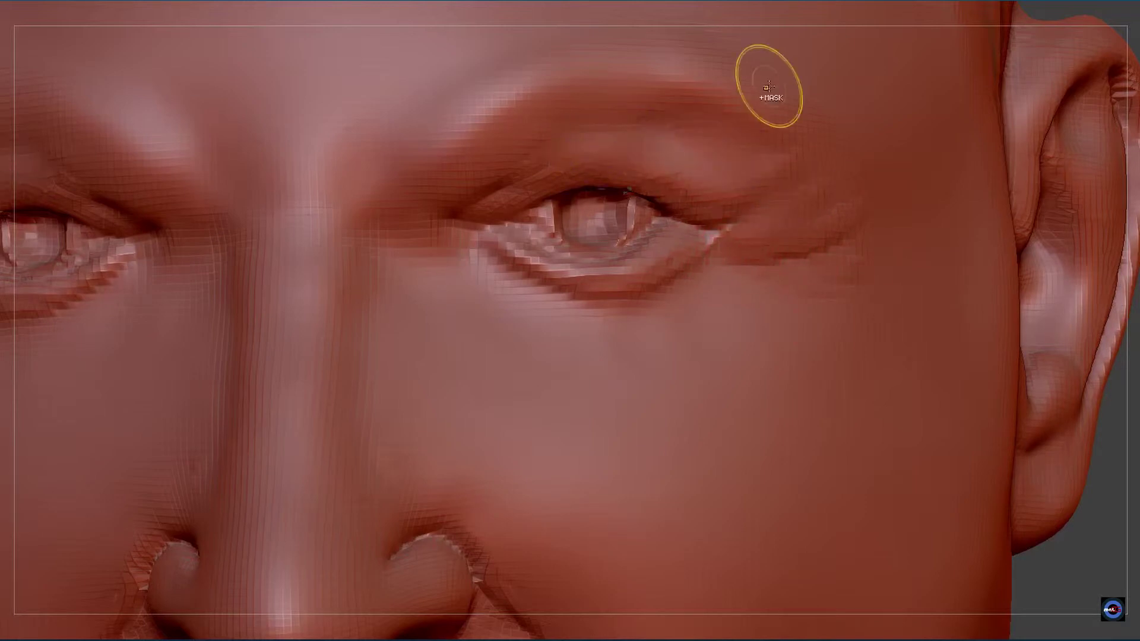
pyautogui.press('f')
pyautogui.moveTo(509, 323); pyautogui.dragTo(601, 235, button='right')
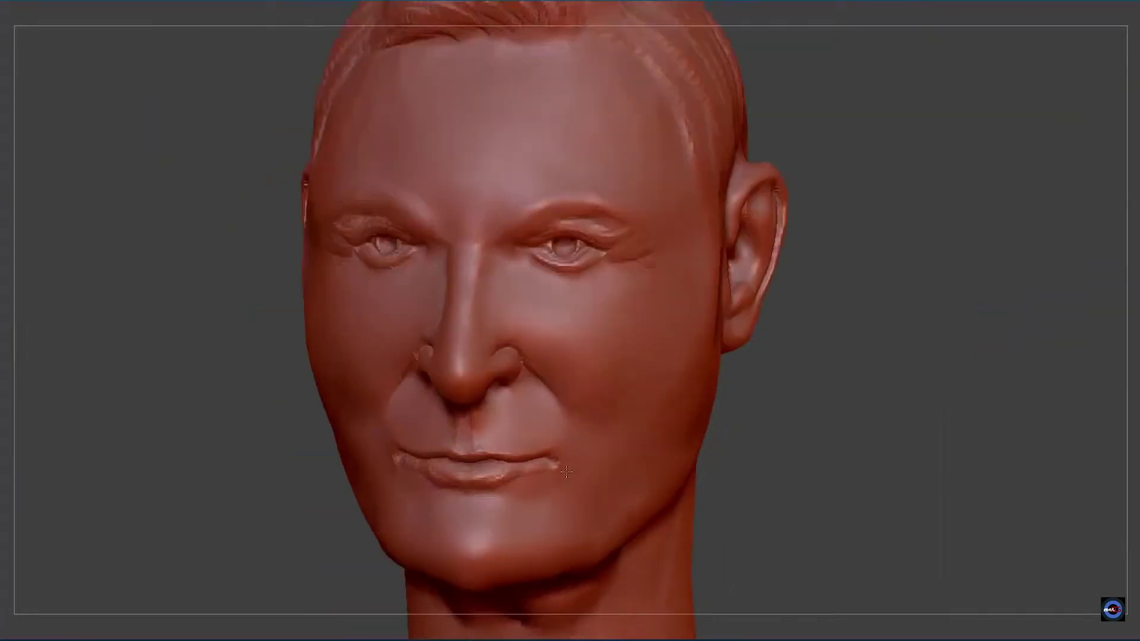
pyautogui.moveTo(542, 18)
pyautogui.mouseDown(button='right')
pyautogui.moveTo(551, 420)
pyautogui.moveTo(659, 338)
pyautogui.mouseUp(button='right')
pyautogui.keyDown('ctrl'); pyautogui.moveTo(451, 285); pyautogui.dragTo(571, 309); pyautogui.keyUp('ctrl')
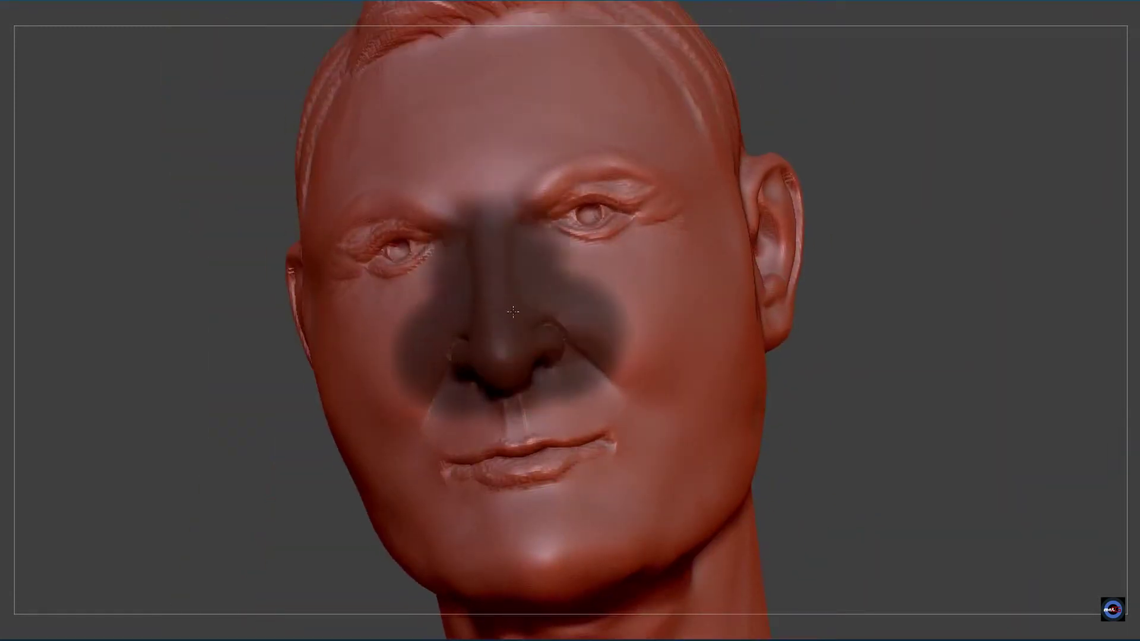
pyautogui.moveTo(522, 416)
pyautogui.mouseDown(button='right')
pyautogui.moveTo(562, 446)
pyautogui.moveTo(573, 404)
pyautogui.moveTo(562, 386)
pyautogui.mouseUp(button='right')
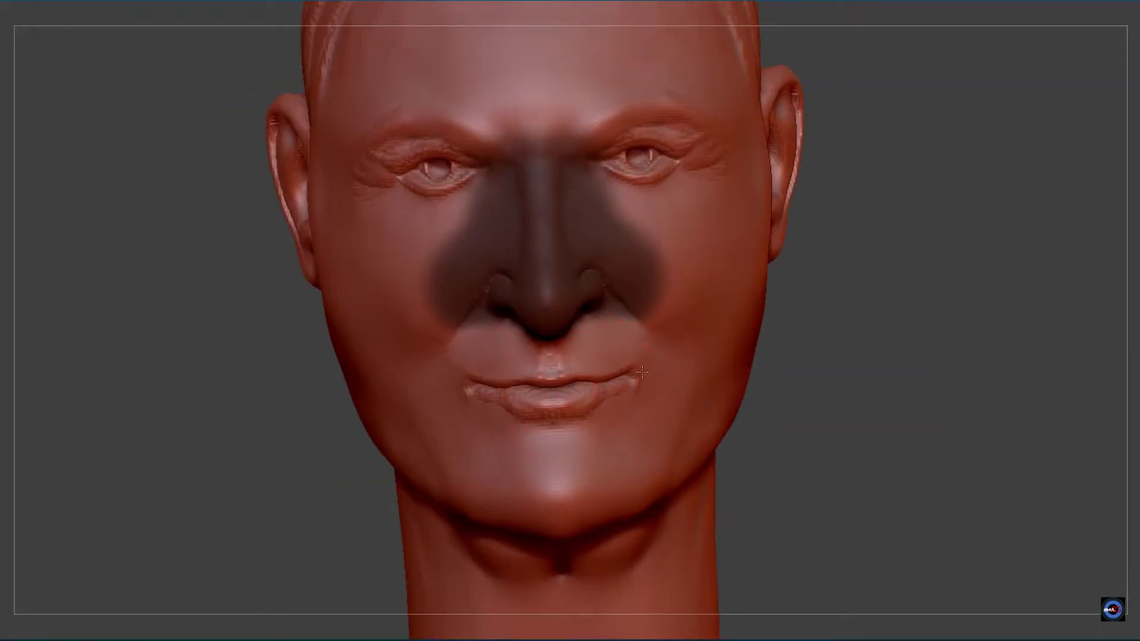
pyautogui.moveTo(642, 373); pyautogui.dragTo(629, 356, button='right')
pyautogui.hotkey('ctrl', 'shift', 'a')
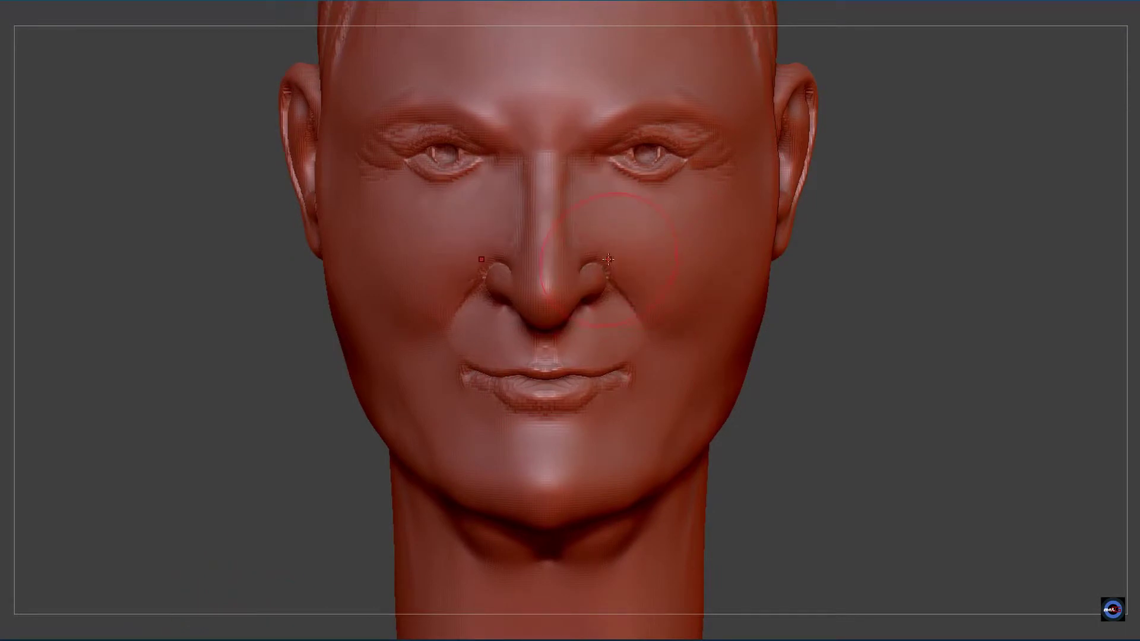
pyautogui.moveTo(544, 295)
pyautogui.mouseDown(button='right')
pyautogui.moveTo(603, 159)
pyautogui.moveTo(673, 173)
pyautogui.moveTo(642, 310)
pyautogui.mouseUp(button='right')
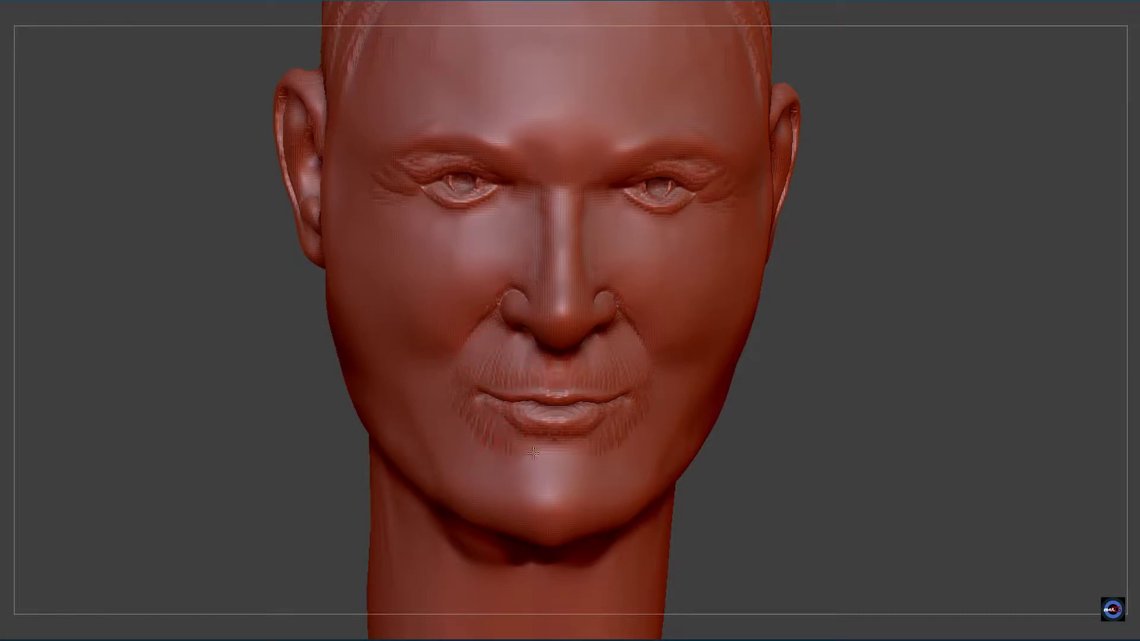
# - Orbit the head from a three-quarter view to near-front and hold Ctrl for masking
pyautogui.moveTo(682, 239); pyautogui.dragTo(536, 230)
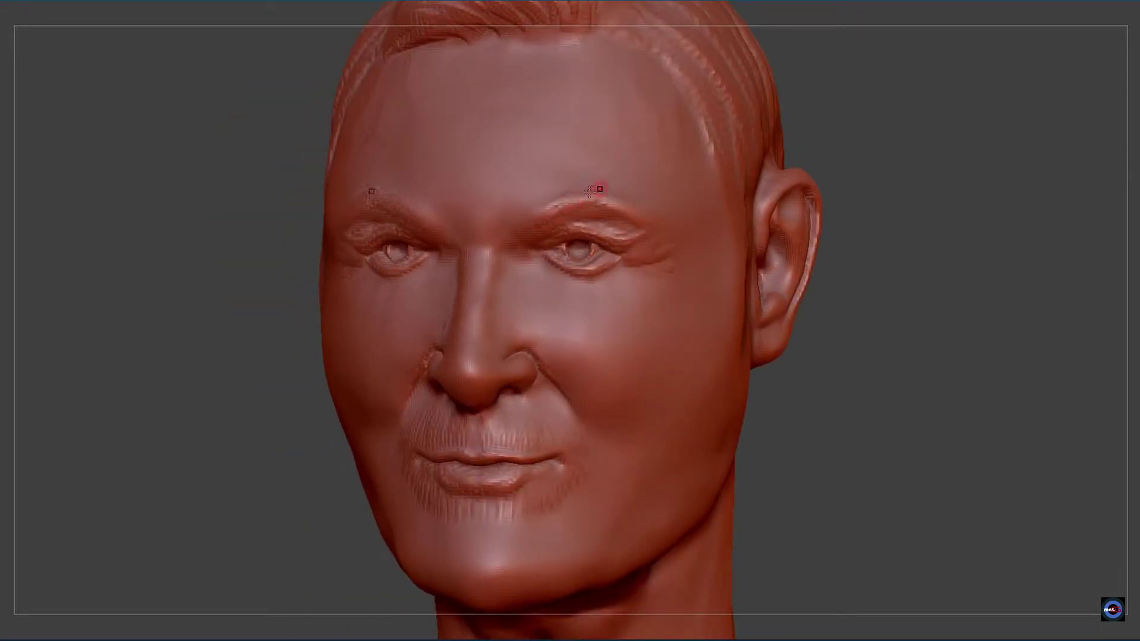
pyautogui.moveTo(653, 224); pyautogui.dragTo(772, 238)
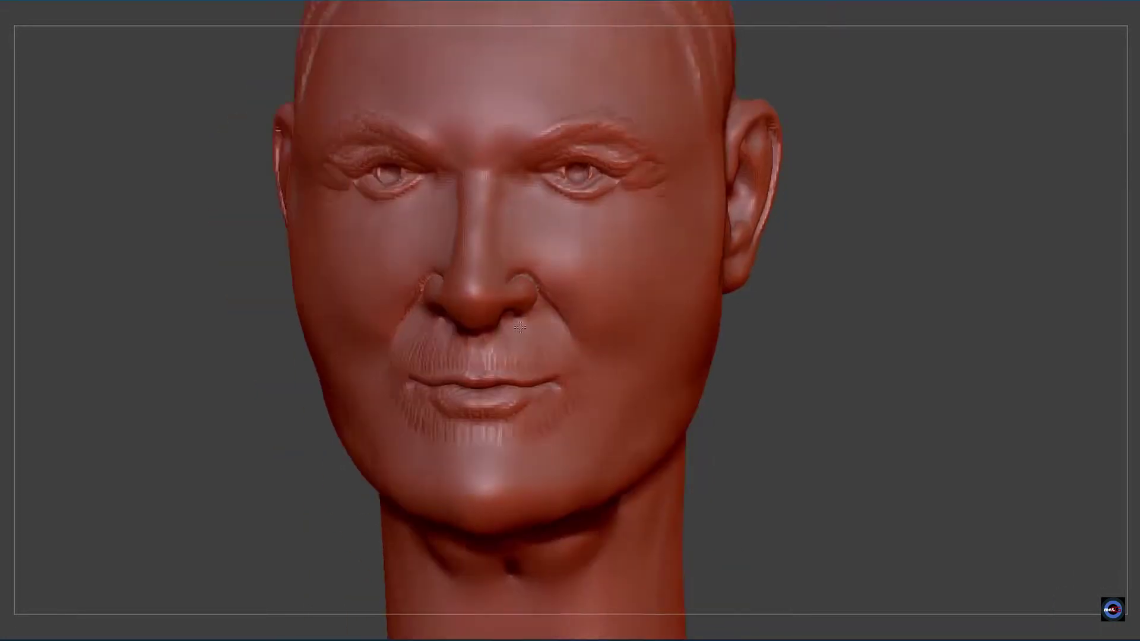
pyautogui.moveTo(743, 350)
pyautogui.mouseDown()
pyautogui.moveTo(729, 383)
pyautogui.moveTo(193, 636)
pyautogui.mouseUp()
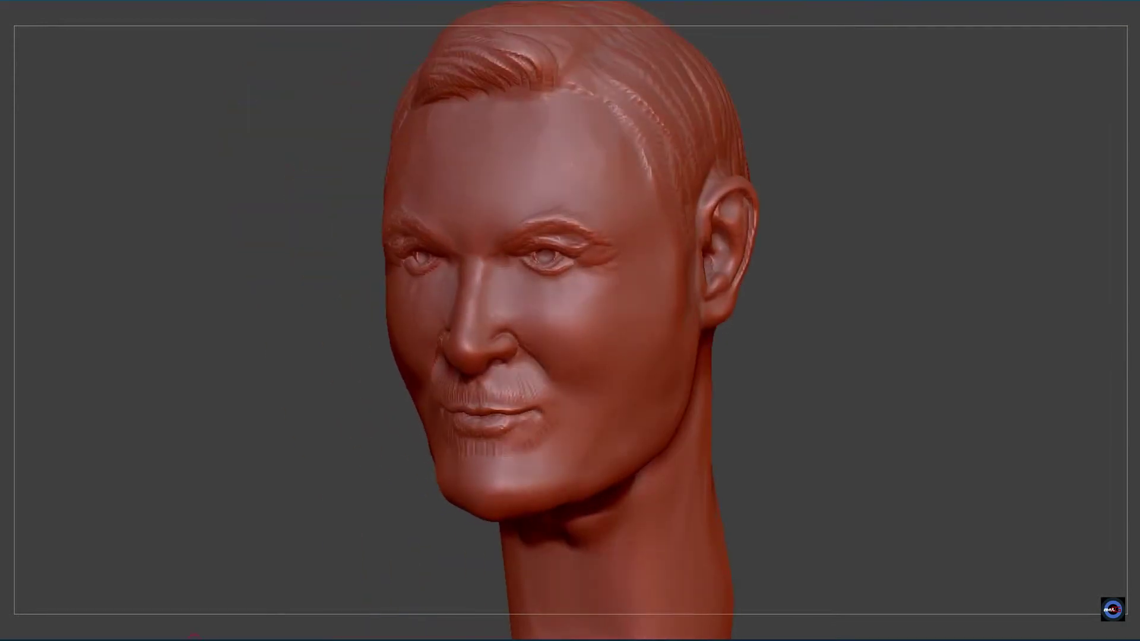
pyautogui.press('ctrl')
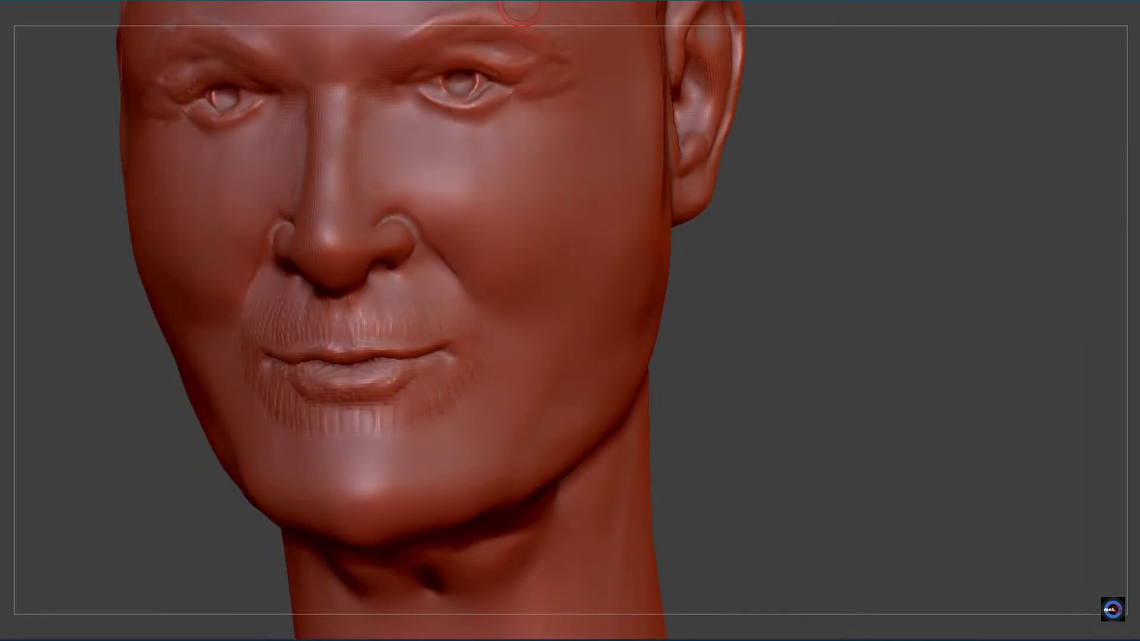
# - Sculpt trial wrinkle lines along both nasolabial folds, then turn the head to view the face
pyautogui.moveTo(429, 215); pyautogui.dragTo(481, 253)
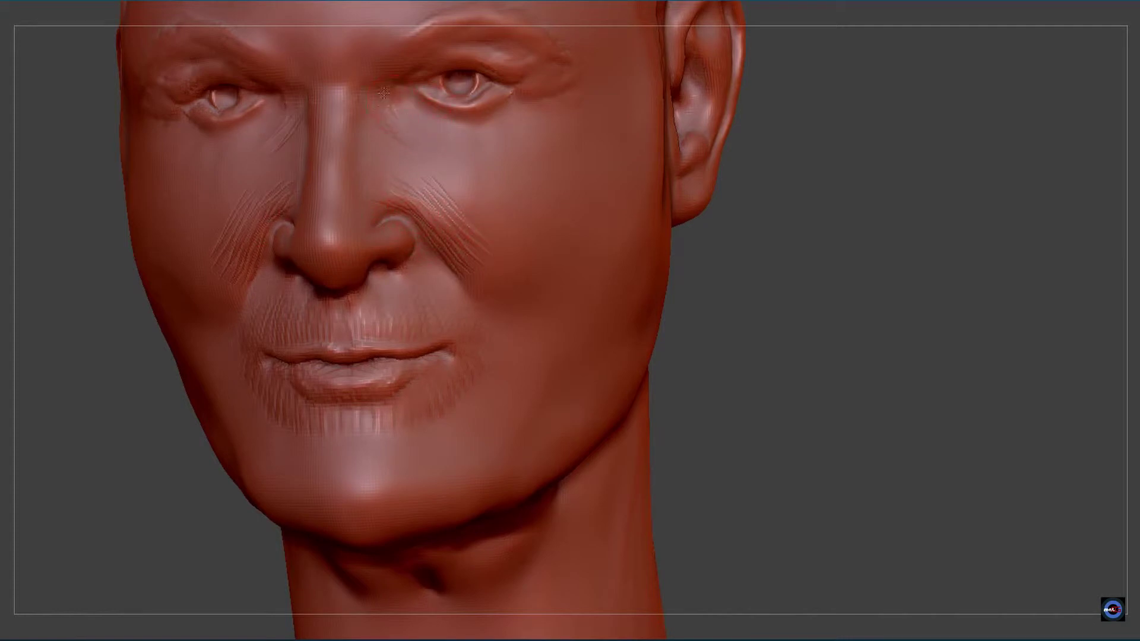
pyautogui.moveTo(496, 15); pyautogui.dragTo(437, 78)
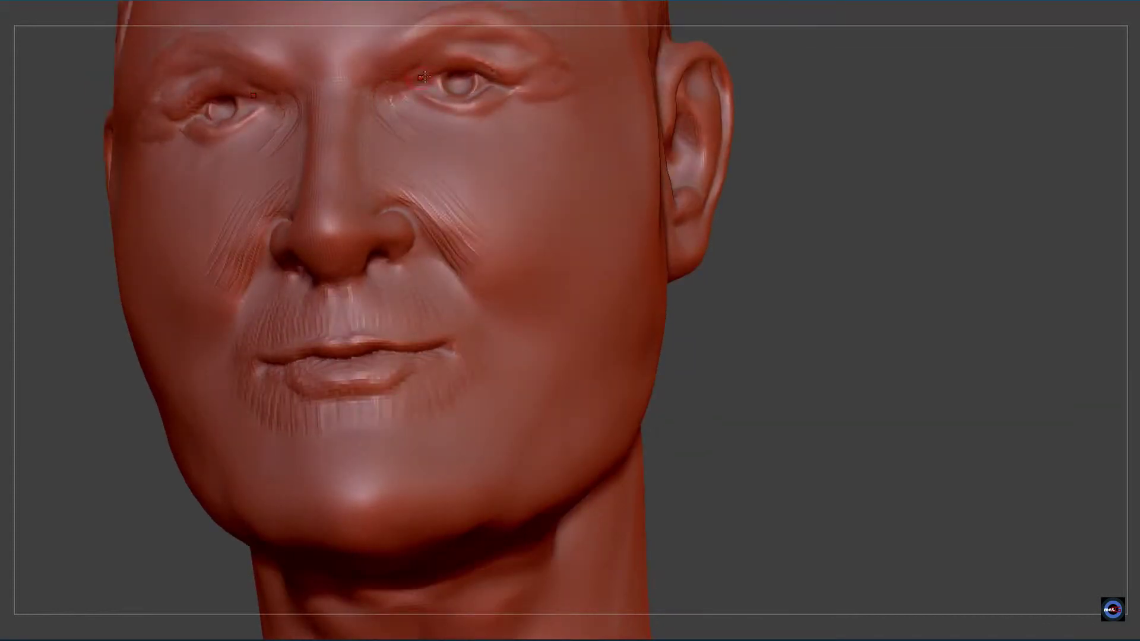
pyautogui.moveTo(423, 77); pyautogui.dragTo(423, 110, button='right')
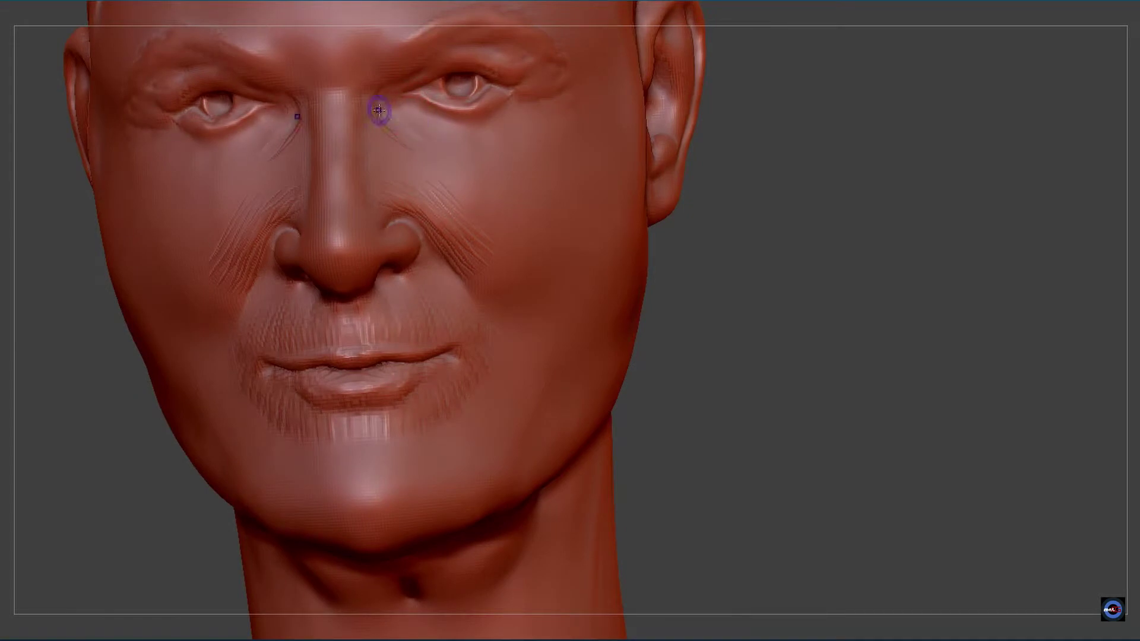
pyautogui.moveTo(459, 161); pyautogui.dragTo(437, 151, button='right')
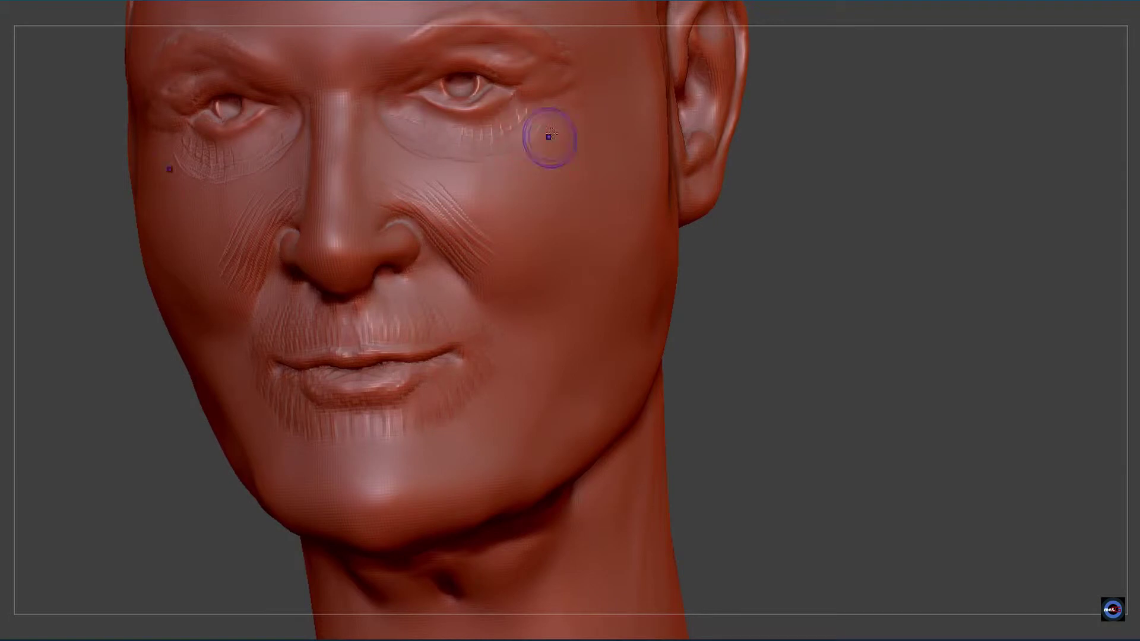
# - Smooth away the under-eye and nose-side wrinkles, then zoom out to check the head
pyautogui.keyDown('shift'); pyautogui.moveTo(549, 140); pyautogui.dragTo(416, 142); pyautogui.keyUp('shift')
pyautogui.keyDown('shift'); pyautogui.moveTo(402, 192); pyautogui.dragTo(458, 254); pyautogui.keyUp('shift')
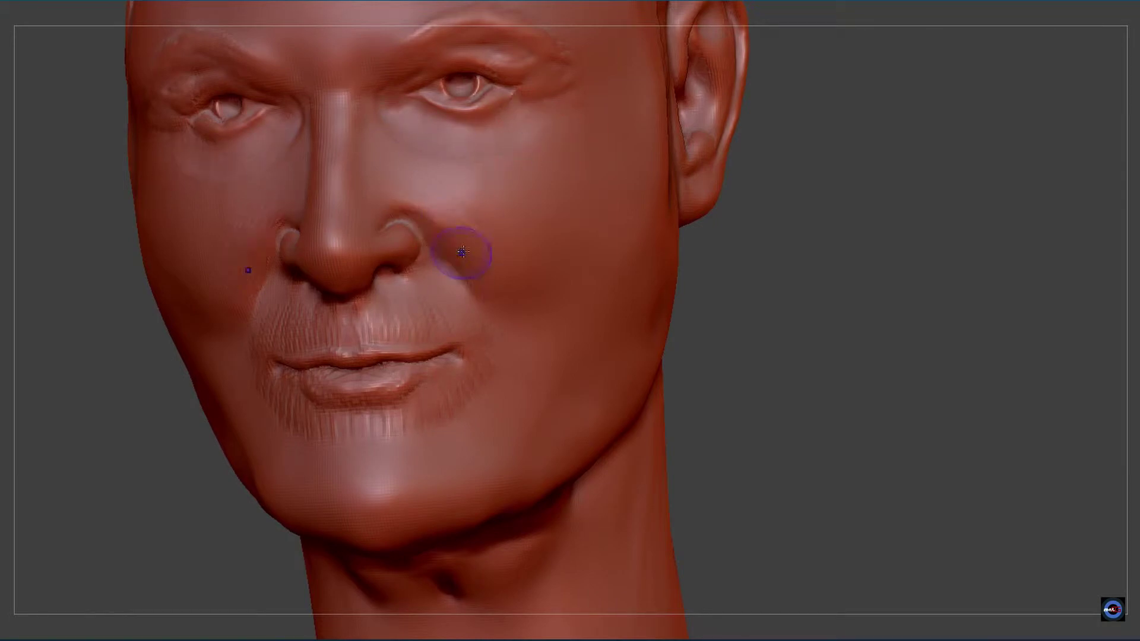
pyautogui.moveTo(457, 254)
pyautogui.mouseDown(button='right')
pyautogui.moveTo(454, 193)
pyautogui.moveTo(388, 311)
pyautogui.moveTo(516, 7)
pyautogui.mouseUp(button='right')
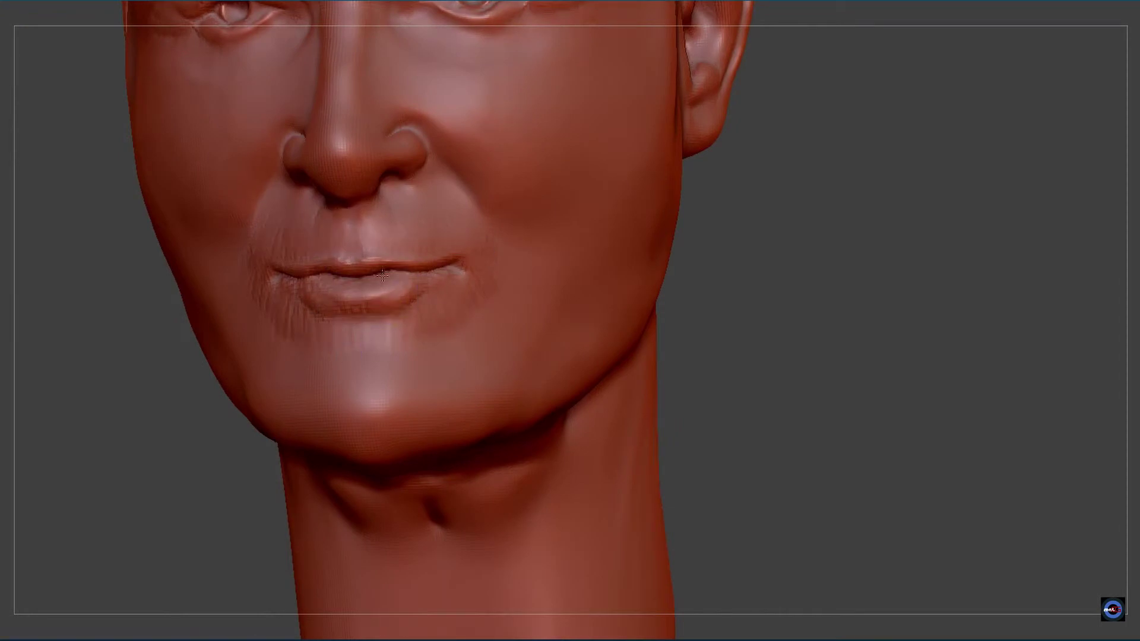
pyautogui.moveTo(383, 274)
pyautogui.keyDown('ctrl'); pyautogui.mouseDown(button='right')
pyautogui.moveTo(437, 257)
pyautogui.moveTo(415, 249)
pyautogui.moveTo(379, 337)
pyautogui.moveTo(432, 225)
pyautogui.mouseUp(button='right'); pyautogui.keyUp('ctrl')
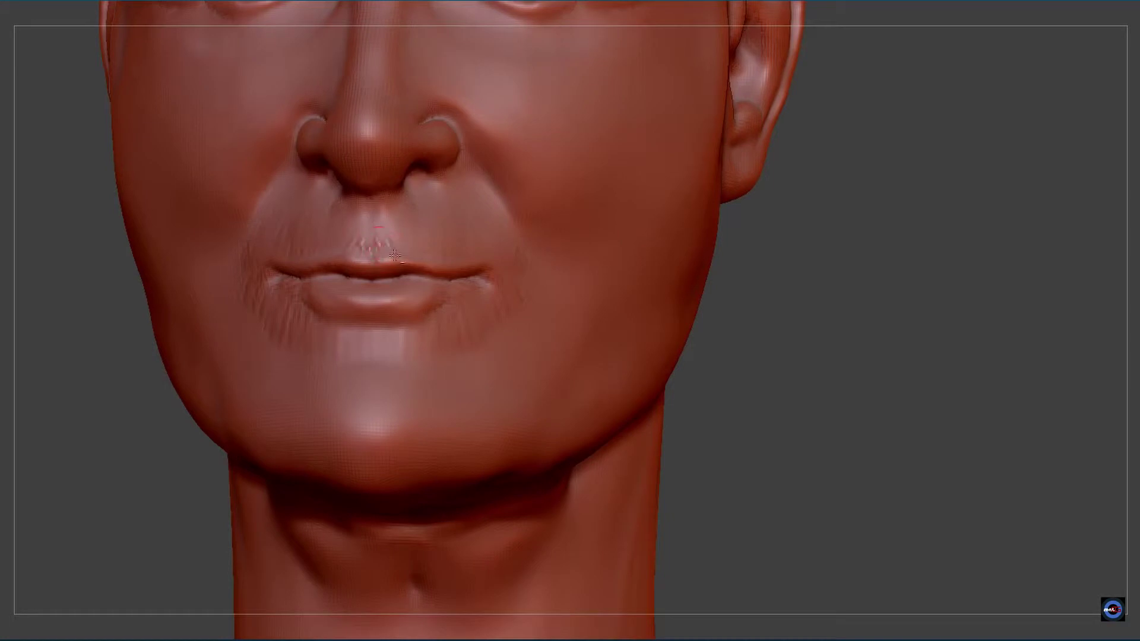
# - Undo the old upper-lip strokes and sculpt a widened moustache of hair strands
pyautogui.hotkey('ctrl', 'z')
pyautogui.moveTo(382, 233)
pyautogui.mouseDown()
pyautogui.moveTo(389, 221)
pyautogui.moveTo(397, 250)
pyautogui.mouseUp()
pyautogui.moveTo(365, 211); pyautogui.dragTo(388, 257)
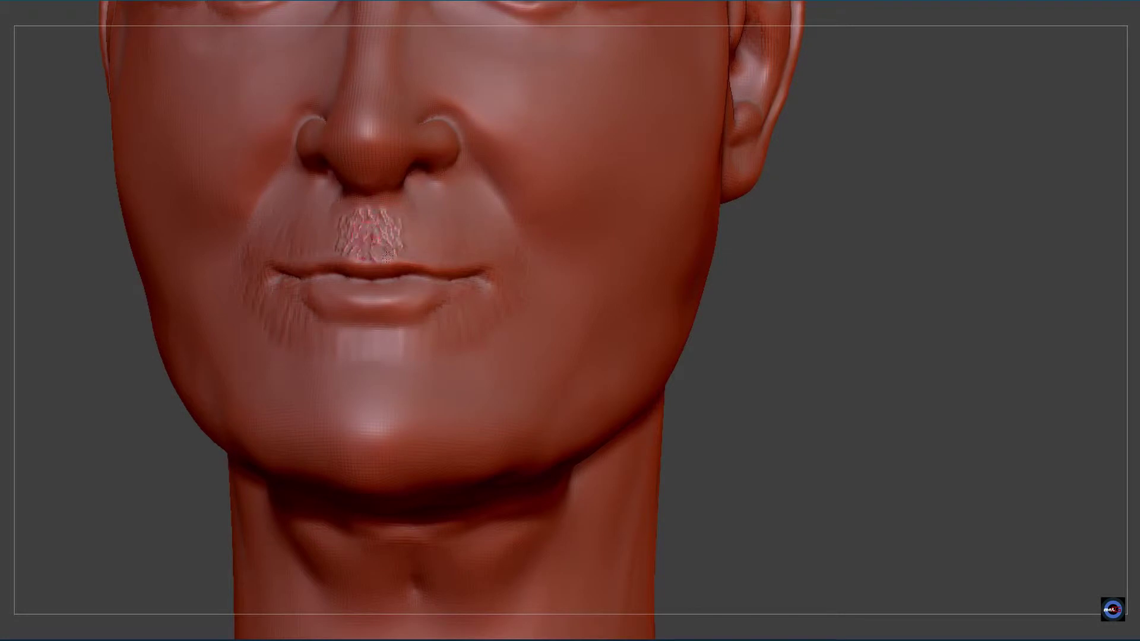
pyautogui.moveTo(393, 203)
pyautogui.mouseDown()
pyautogui.moveTo(408, 240)
pyautogui.moveTo(456, 240)
pyautogui.moveTo(512, 292)
pyautogui.mouseUp()
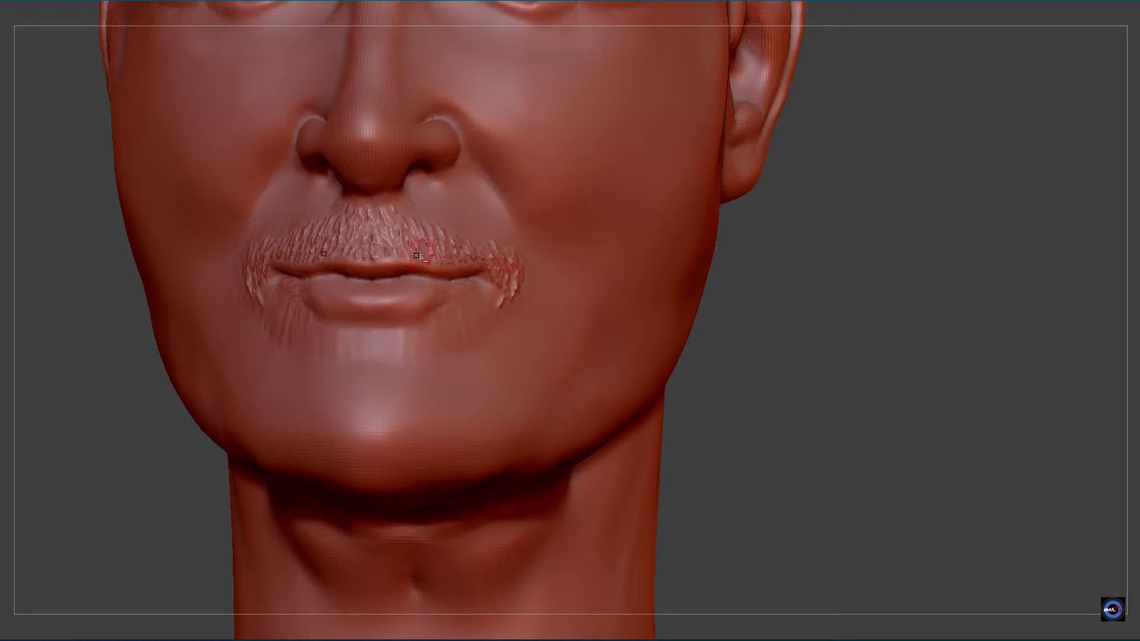
# - Fill the area below the lower lip down to the chin with hair strands
pyautogui.moveTo(358, 328); pyautogui.dragTo(355, 358)
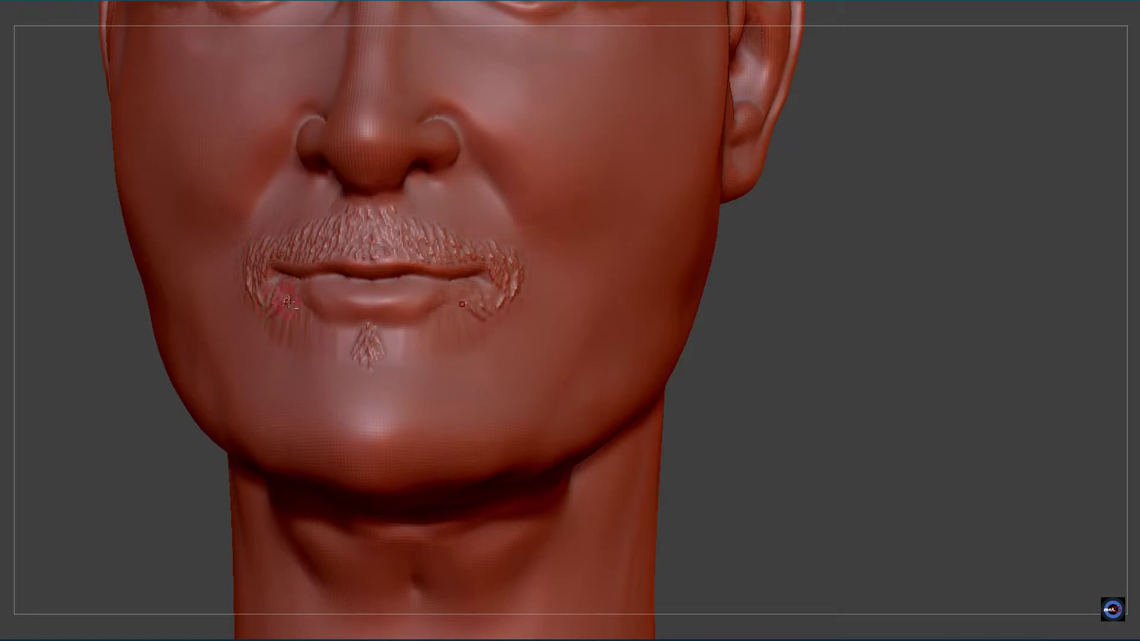
pyautogui.moveTo(284, 289); pyautogui.dragTo(359, 335)
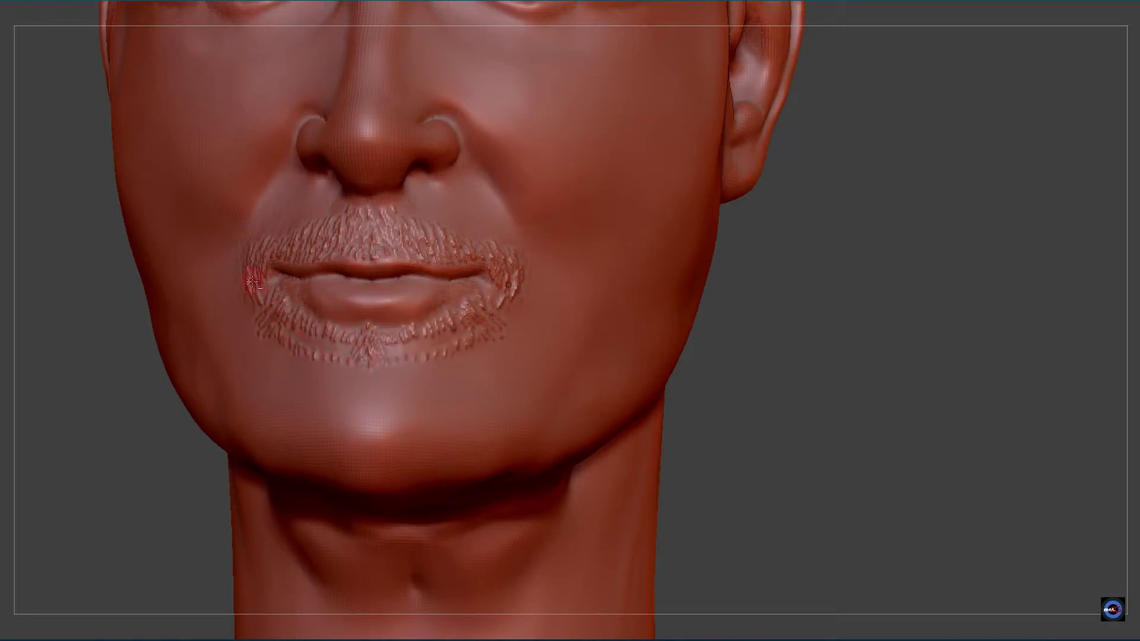
pyautogui.moveTo(284, 340); pyautogui.dragTo(374, 356)
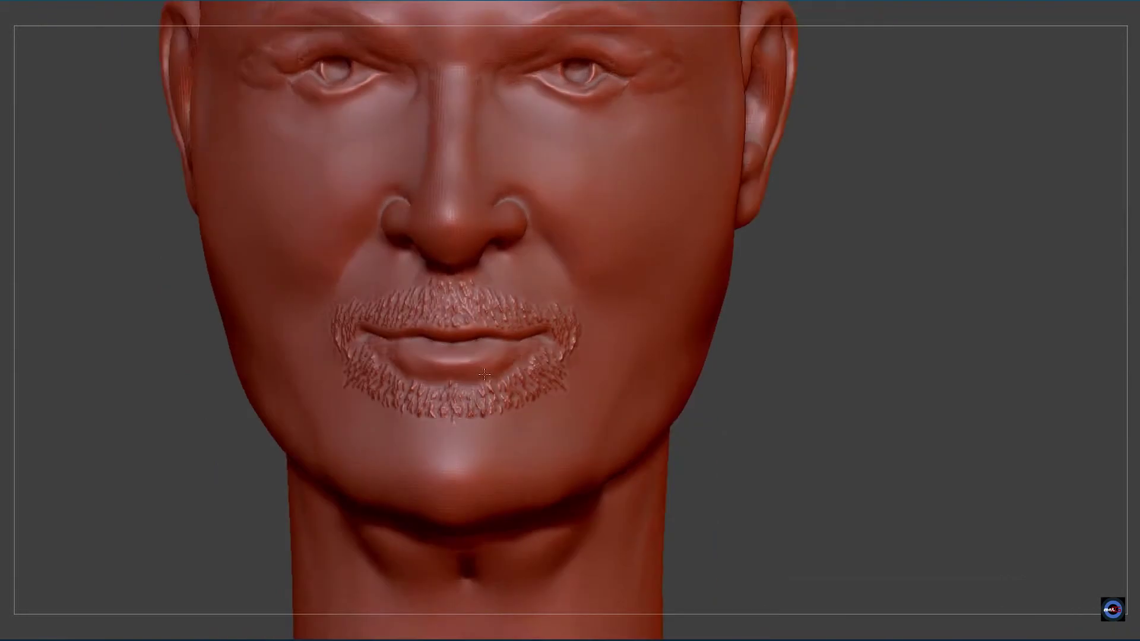
# - From a three-quarter view, add hair strands along the cheek toward the mouth
pyautogui.moveTo(278, 260); pyautogui.dragTo(620, 377)
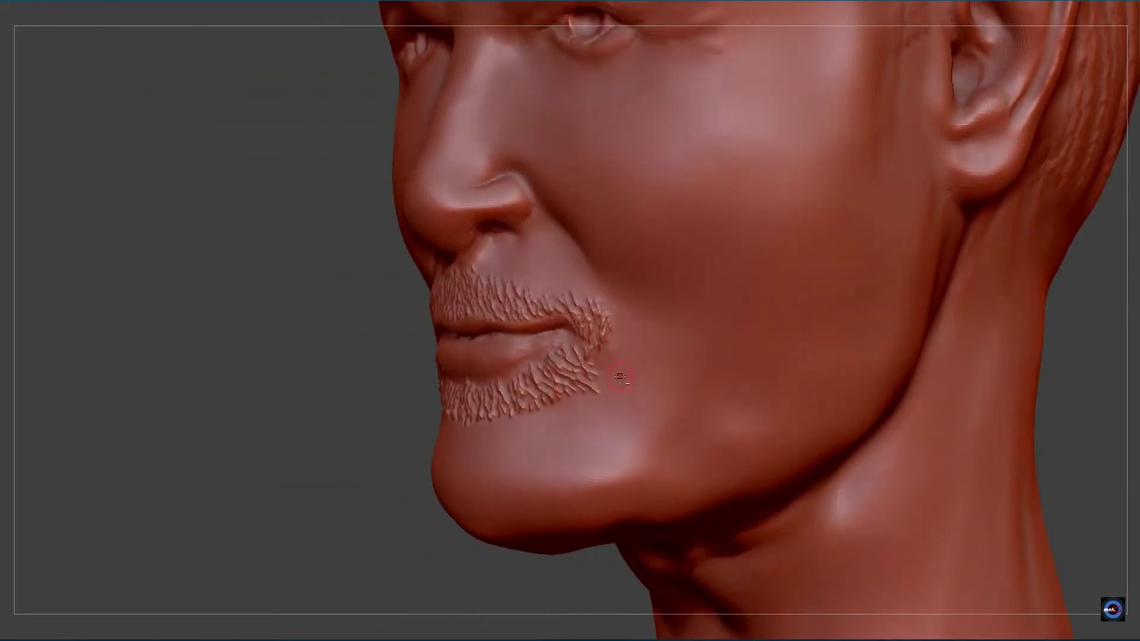
pyautogui.moveTo(760, 328); pyautogui.dragTo(617, 375)
pyautogui.moveTo(621, 336); pyautogui.dragTo(616, 245, button='right')
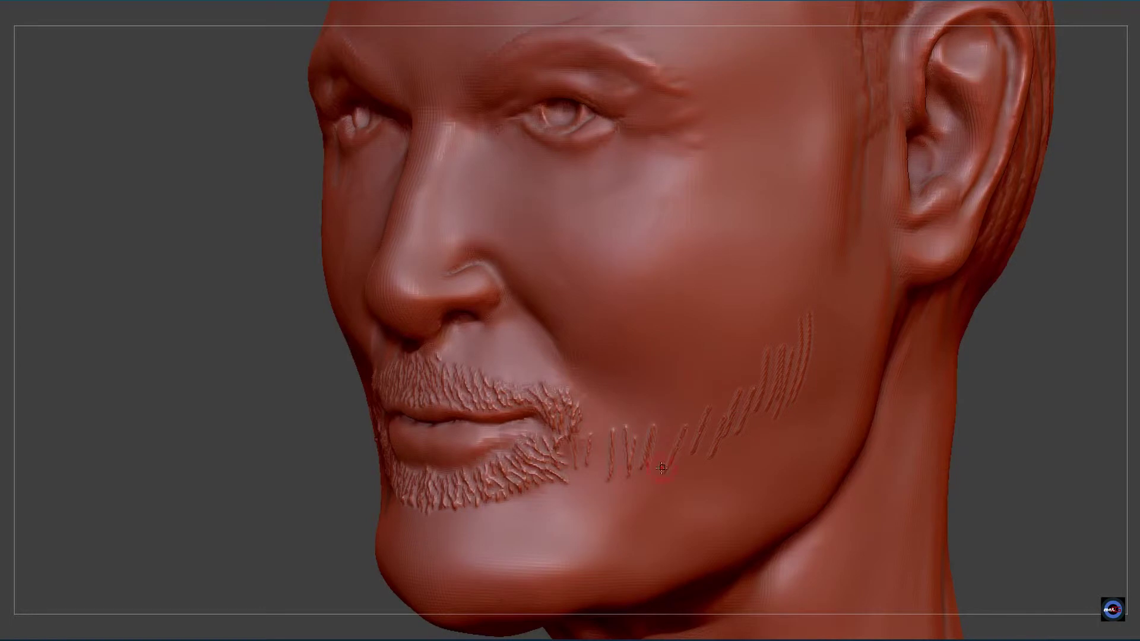
# - Cover the chin and lower jaw with hair strands
pyautogui.moveTo(404, 510)
pyautogui.mouseDown()
pyautogui.moveTo(399, 553)
pyautogui.moveTo(440, 570)
pyautogui.mouseUp()
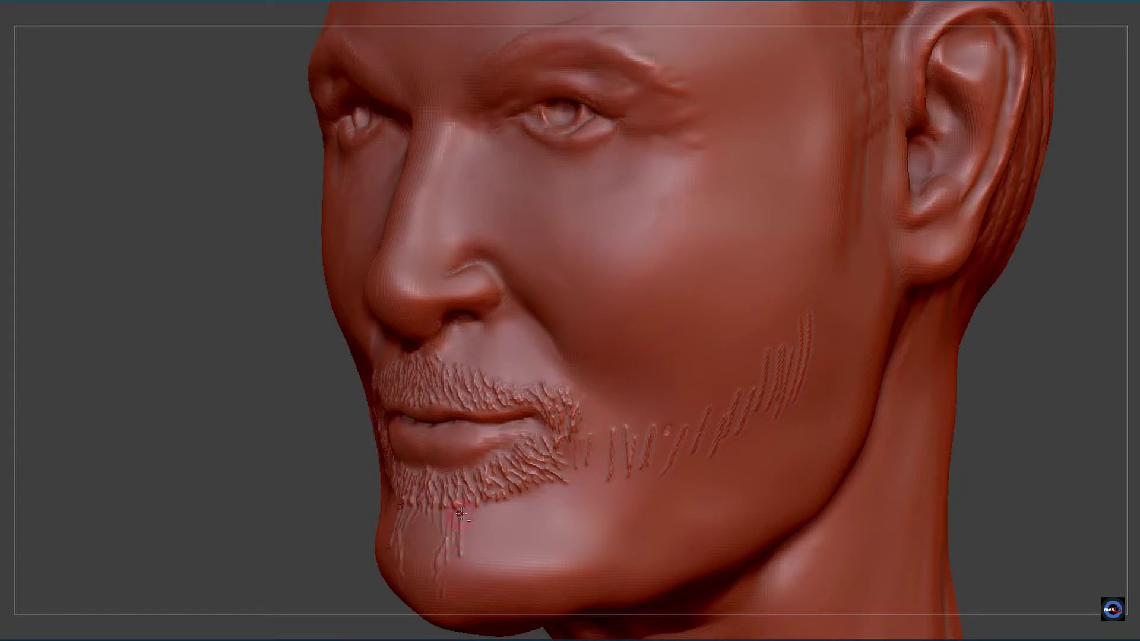
pyautogui.moveTo(493, 520)
pyautogui.mouseDown()
pyautogui.moveTo(495, 570)
pyautogui.moveTo(472, 584)
pyautogui.mouseUp()
pyautogui.keyDown('alt'); pyautogui.moveTo(477, 439); pyautogui.dragTo(447, 367, button='right'); pyautogui.keyUp('alt')
pyautogui.moveTo(511, 446); pyautogui.dragTo(520, 511)
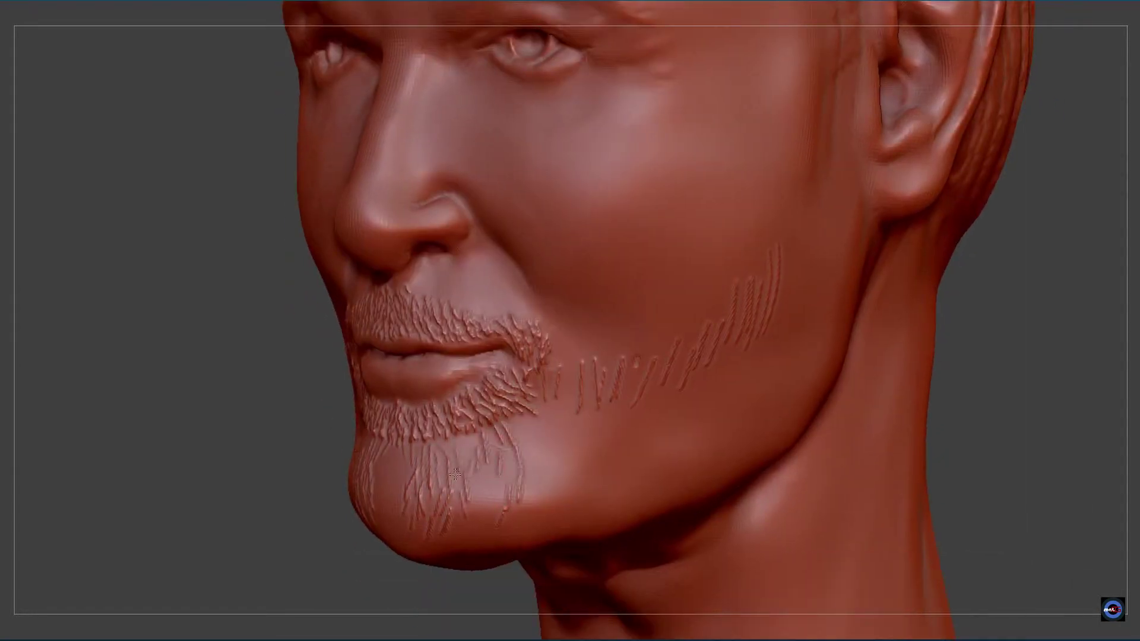
pyautogui.moveTo(493, 425); pyautogui.dragTo(481, 473)
pyautogui.moveTo(558, 401)
pyautogui.mouseDown()
pyautogui.moveTo(579, 459)
pyautogui.moveTo(556, 507)
pyautogui.mouseUp()
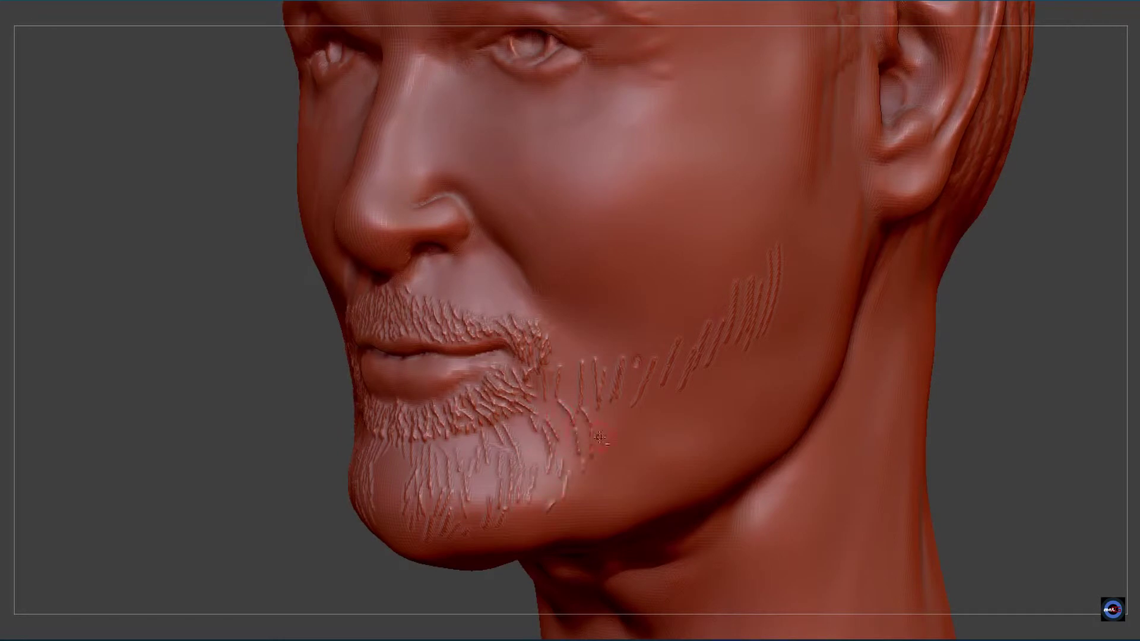
# - Sculpt diagonal hair strands across the lower cheek and jaw
pyautogui.moveTo(814, 249); pyautogui.dragTo(808, 288)
pyautogui.moveTo(765, 354); pyautogui.dragTo(747, 393)
pyautogui.moveTo(825, 333); pyautogui.dragTo(823, 373)
pyautogui.moveTo(677, 410); pyautogui.dragTo(659, 443)
pyautogui.moveTo(734, 421); pyautogui.dragTo(711, 466)
pyautogui.moveTo(647, 468); pyautogui.dragTo(626, 505)
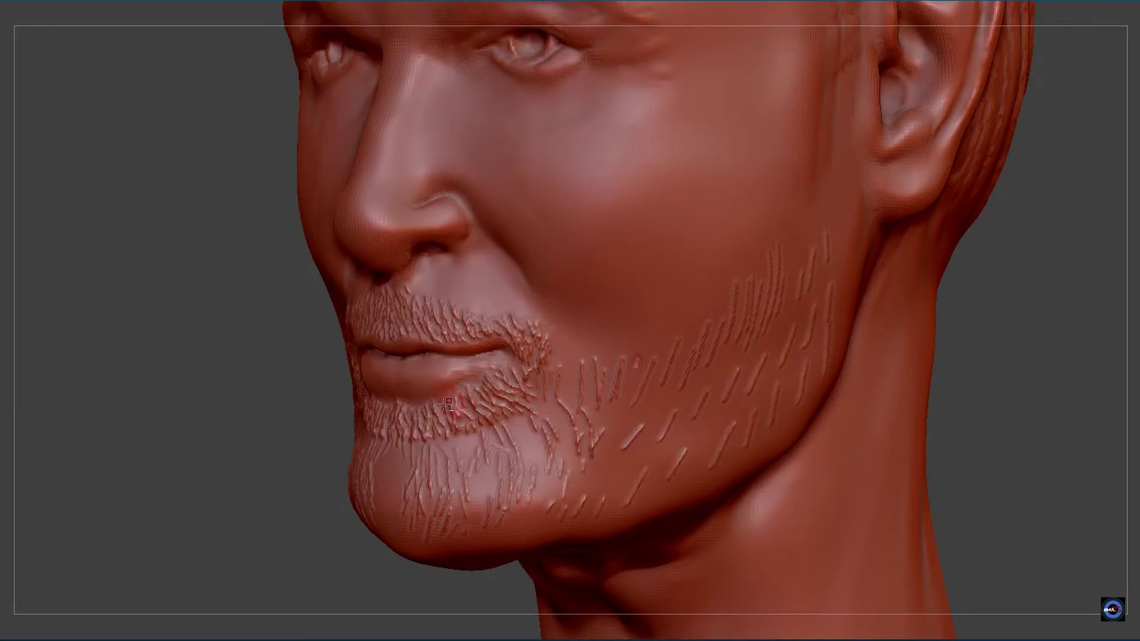
# - Add more hair strands across the chin to thicken the beard
pyautogui.moveTo(428, 439); pyautogui.dragTo(442, 474)
pyautogui.moveTo(493, 421)
pyautogui.mouseDown()
pyautogui.moveTo(516, 454)
pyautogui.moveTo(509, 473)
pyautogui.moveTo(472, 483)
pyautogui.mouseUp()
pyautogui.moveTo(437, 463); pyautogui.dragTo(476, 491)
pyautogui.moveTo(538, 422); pyautogui.dragTo(543, 493)
pyautogui.moveTo(505, 451)
pyautogui.mouseDown()
pyautogui.moveTo(492, 511)
pyautogui.moveTo(458, 532)
pyautogui.mouseUp()
pyautogui.moveTo(481, 505); pyautogui.dragTo(501, 529)
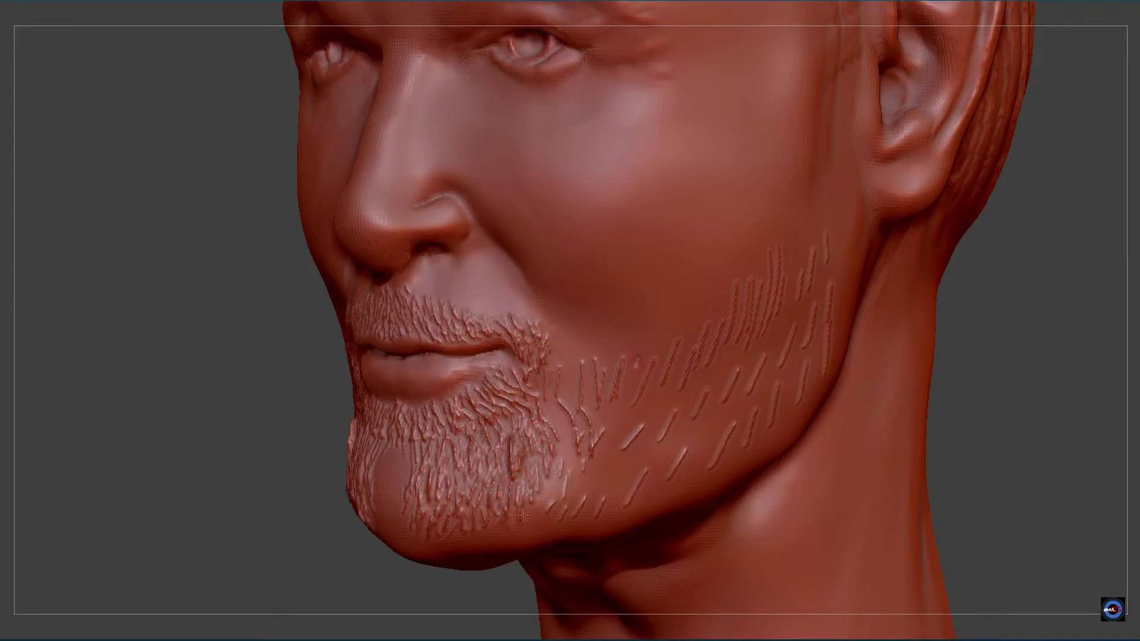
pyautogui.moveTo(540, 434); pyautogui.dragTo(535, 484)
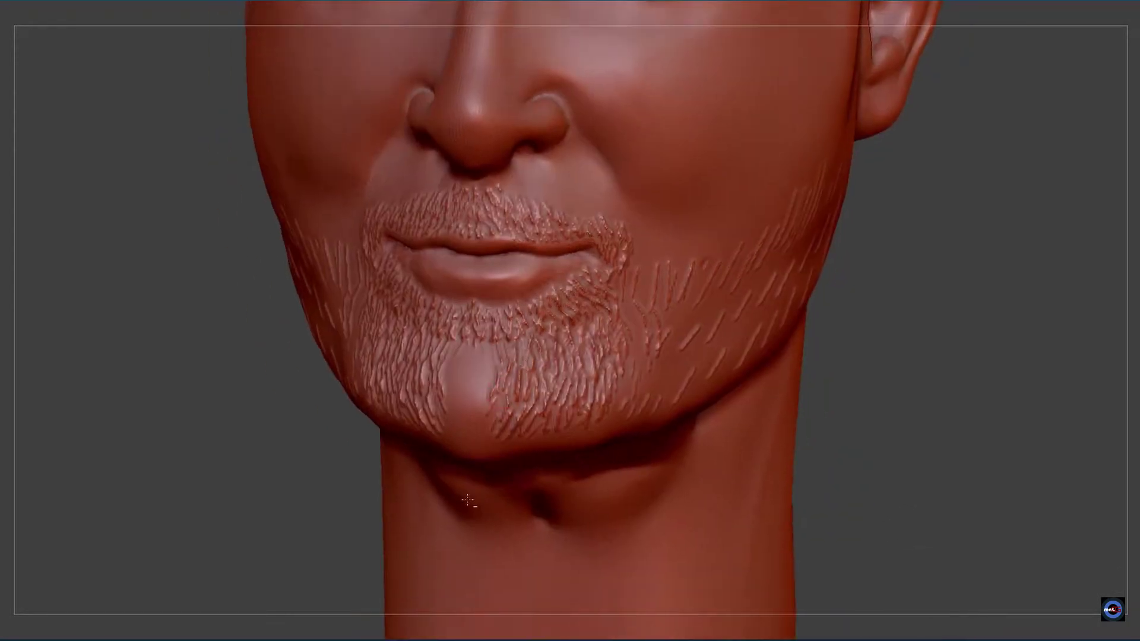
# - Centre the chin and cover its remaining bare patch with strands
pyautogui.moveTo(468, 502); pyautogui.dragTo(469, 347, button='right')
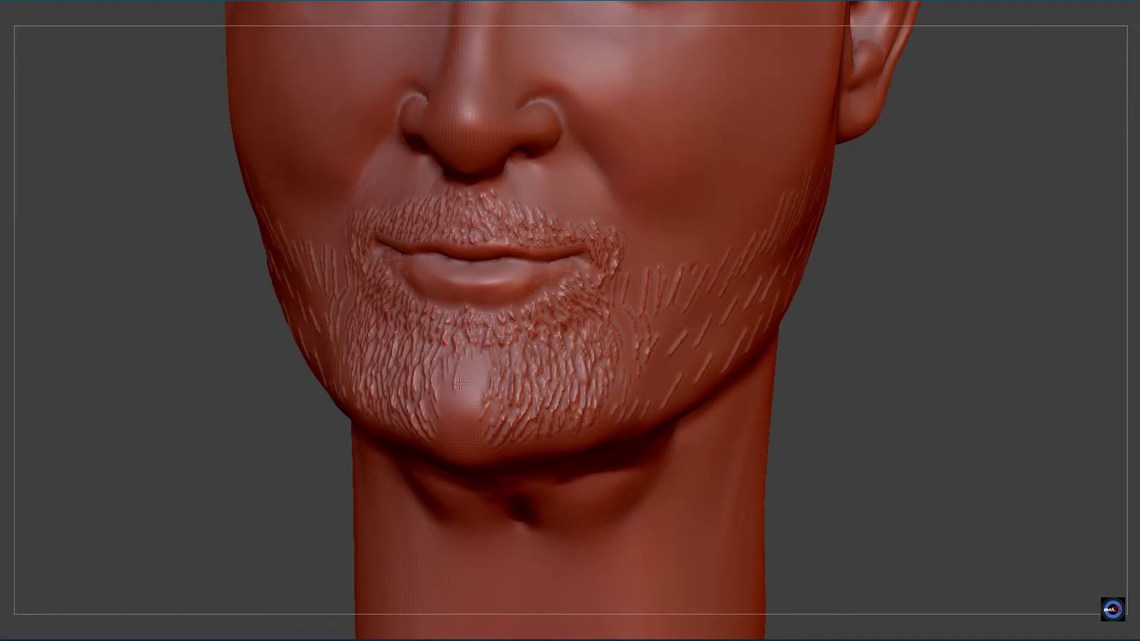
pyautogui.moveTo(463, 356)
pyautogui.mouseDown()
pyautogui.moveTo(448, 443)
pyautogui.moveTo(466, 463)
pyautogui.mouseUp()
pyautogui.moveTo(475, 422); pyautogui.dragTo(456, 383)
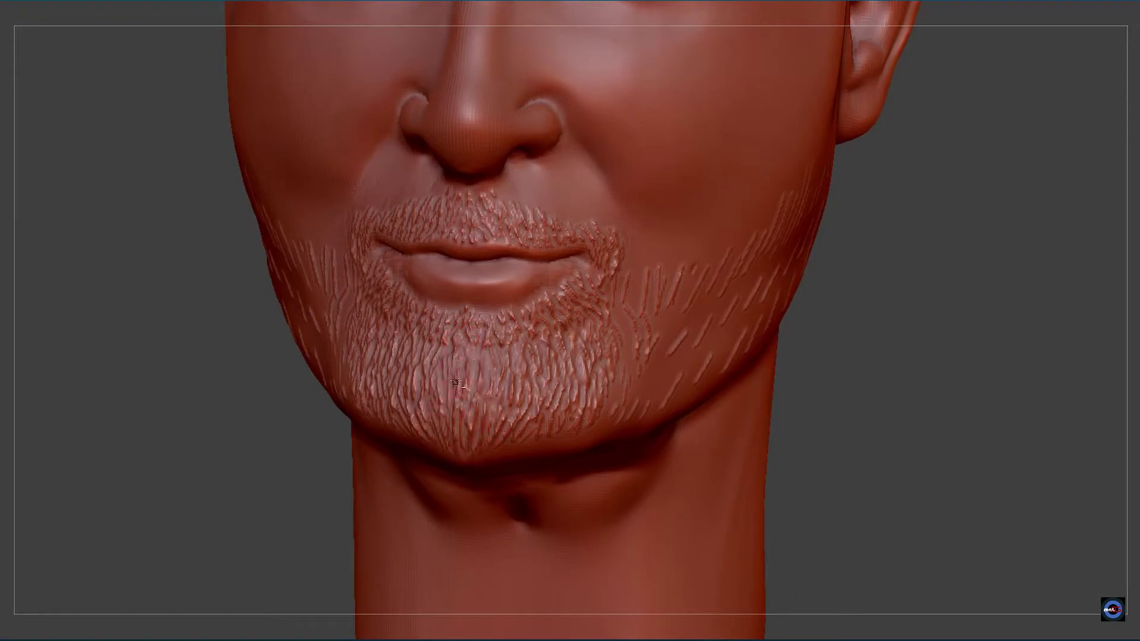
# - Add hair strands along the cheek edge of the beard
pyautogui.moveTo(456, 383); pyautogui.dragTo(529, 338, button='right')
pyautogui.moveTo(537, 341); pyautogui.dragTo(539, 300)
pyautogui.moveTo(564, 338); pyautogui.dragTo(567, 297)
pyautogui.moveTo(545, 365); pyautogui.dragTo(520, 333)
pyautogui.moveTo(593, 291); pyautogui.dragTo(603, 331)
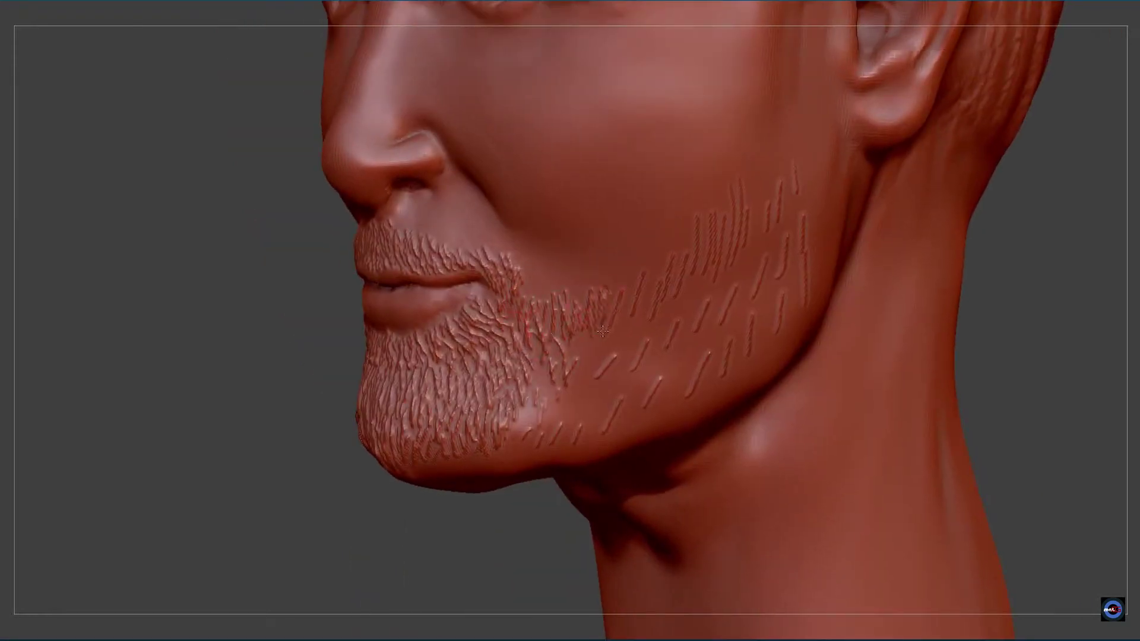
# - Fill the upper cheek and thicken beard strands along the cheek edge and jaw
pyautogui.moveTo(751, 222); pyautogui.dragTo(750, 196)
pyautogui.moveTo(778, 190); pyautogui.dragTo(790, 158)
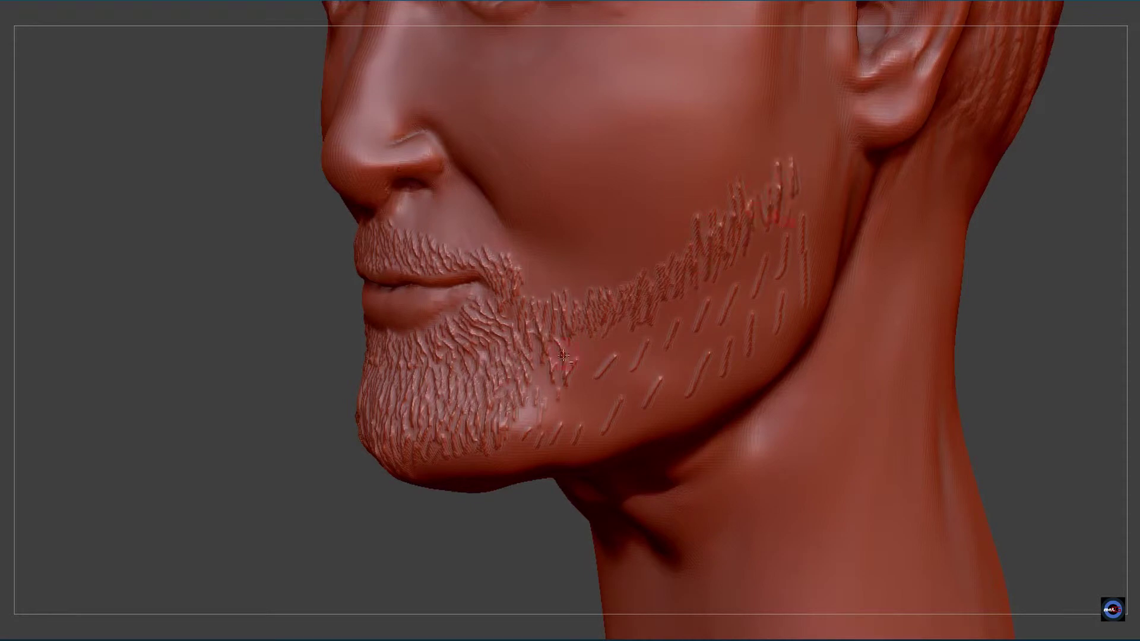
pyautogui.moveTo(561, 368); pyautogui.dragTo(578, 331)
pyautogui.moveTo(593, 355); pyautogui.dragTo(605, 358)
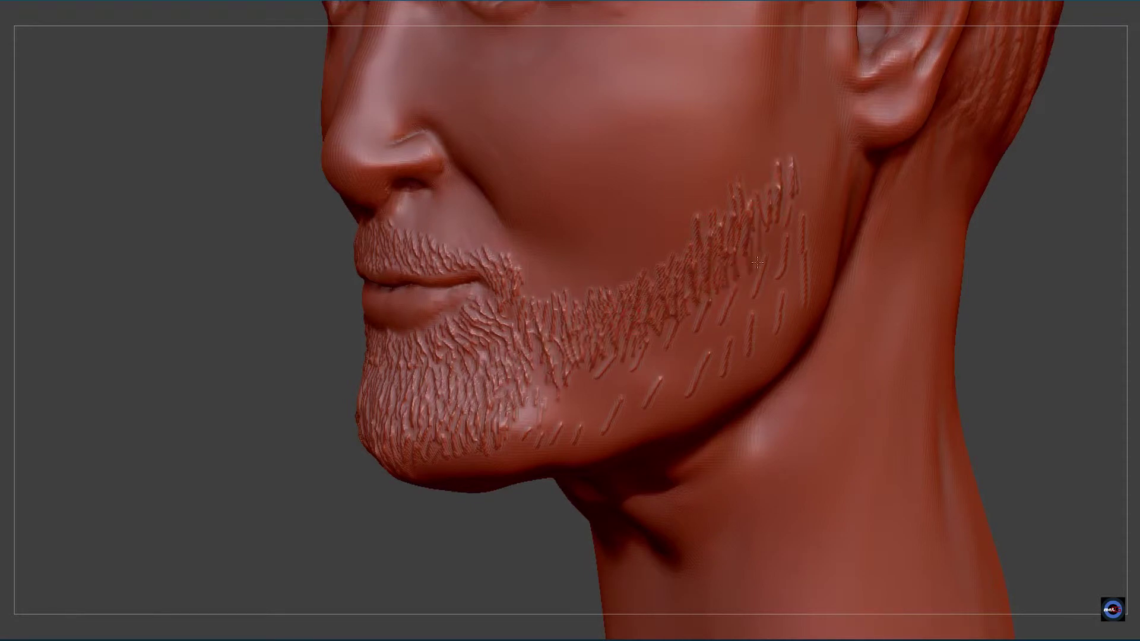
pyautogui.moveTo(772, 235)
pyautogui.mouseDown()
pyautogui.moveTo(784, 270)
pyautogui.moveTo(638, 371)
pyautogui.moveTo(567, 373)
pyautogui.moveTo(531, 424)
pyautogui.moveTo(661, 386)
pyautogui.moveTo(701, 333)
pyautogui.mouseUp()
pyautogui.moveTo(709, 374); pyautogui.dragTo(716, 347)
pyautogui.moveTo(772, 261); pyautogui.dragTo(779, 313)
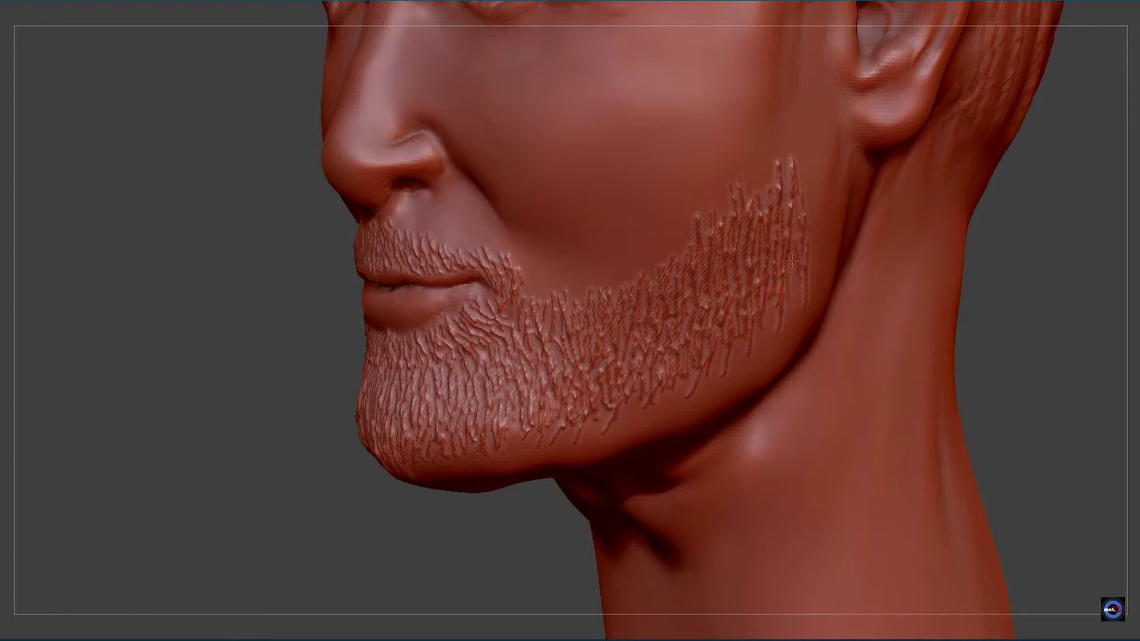
pyautogui.moveTo(792, 260)
pyautogui.mouseDown()
pyautogui.moveTo(778, 330)
pyautogui.moveTo(737, 363)
pyautogui.mouseUp()
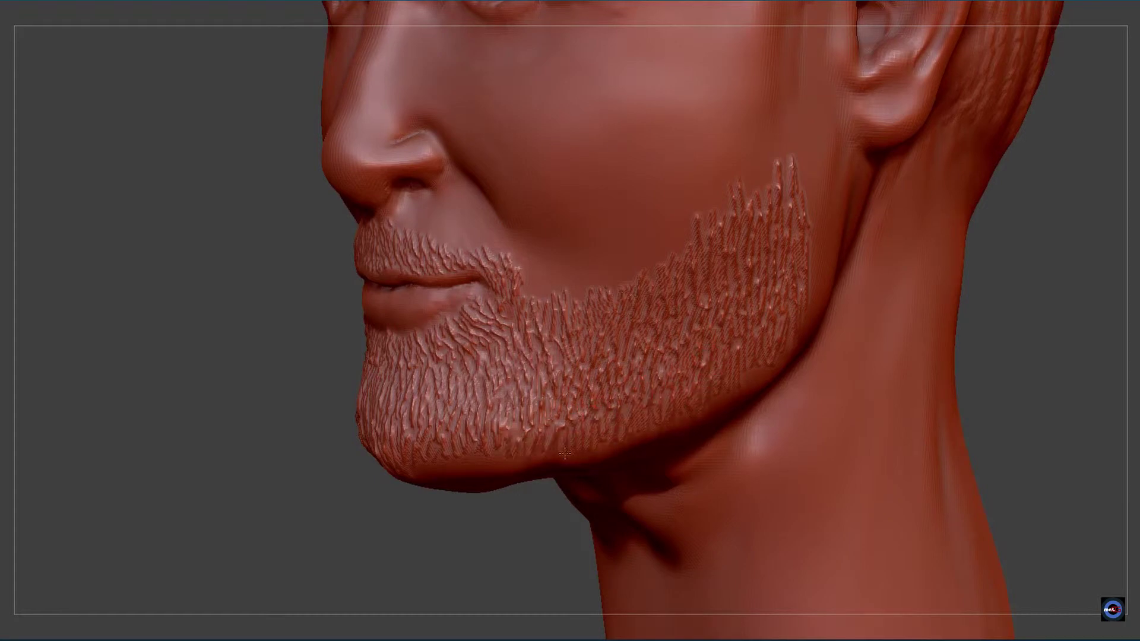
# - From below, add beard strands along the lower jaw and chin, then return to front view
pyautogui.moveTo(564, 453); pyautogui.dragTo(590, 416, button='right')
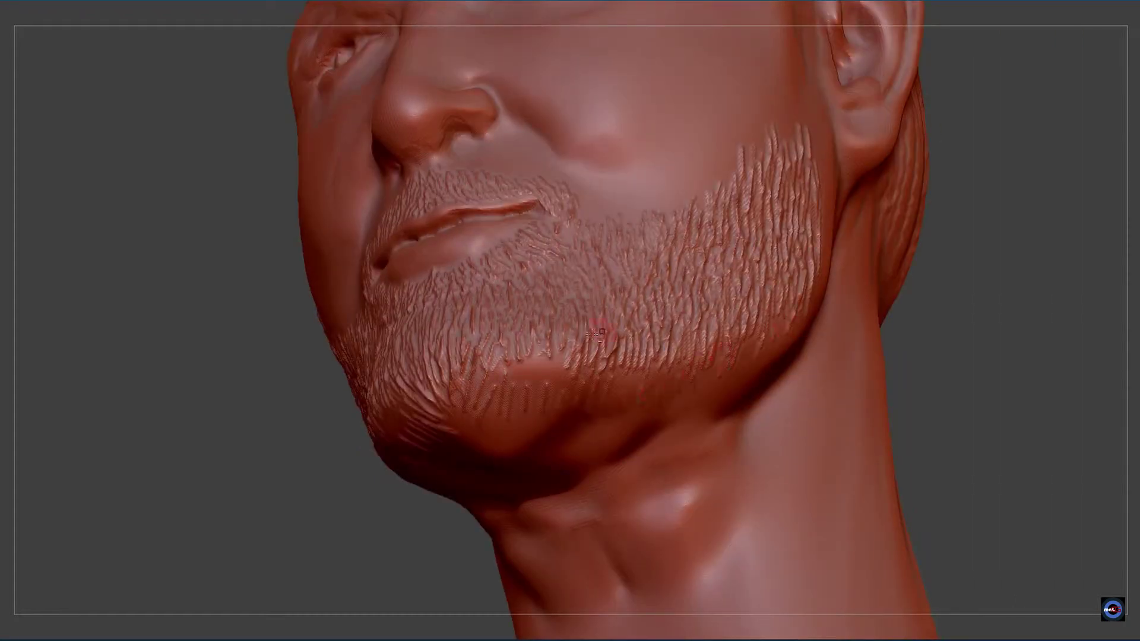
pyautogui.moveTo(469, 395); pyautogui.dragTo(564, 405)
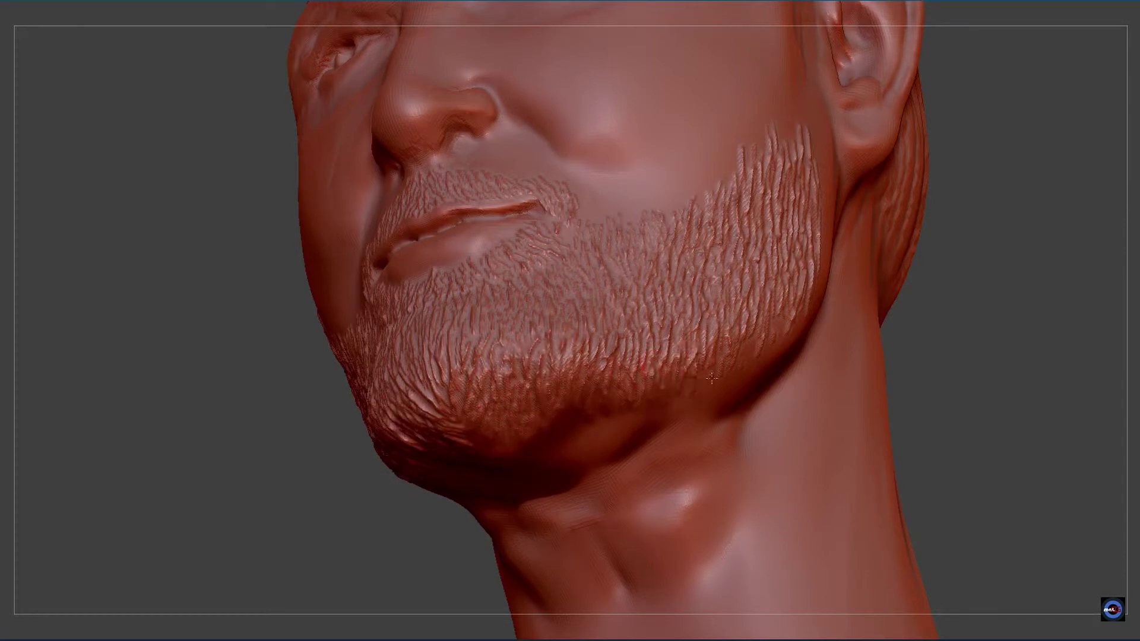
pyautogui.moveTo(496, 562)
pyautogui.mouseDown(button='right')
pyautogui.moveTo(459, 431)
pyautogui.moveTo(616, 304)
pyautogui.mouseUp(button='right')
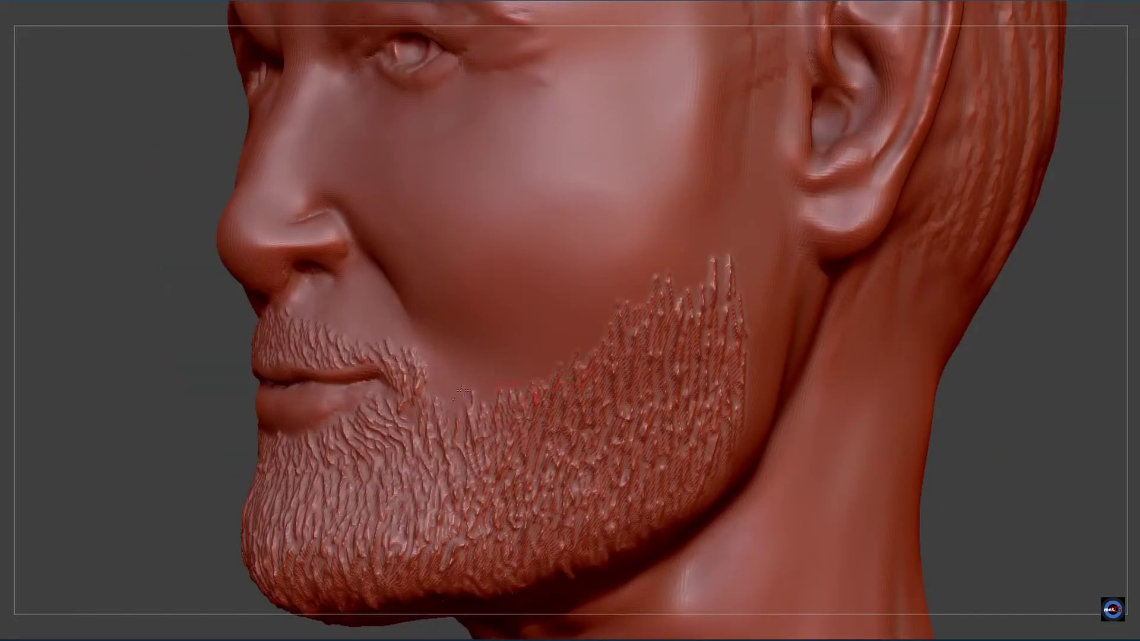
pyautogui.moveTo(734, 236); pyautogui.dragTo(405, 342, button='right')
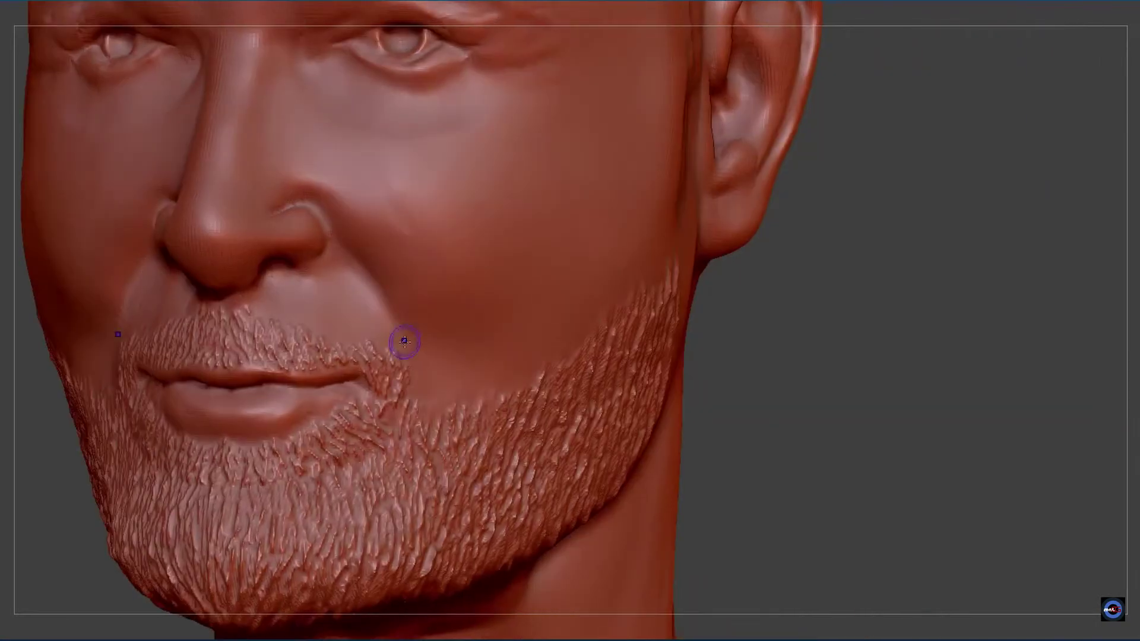
# - Zoom into the eye, carve and smooth a sharper lower-lid crease, and refine the inner-corner margin
pyautogui.press('f')
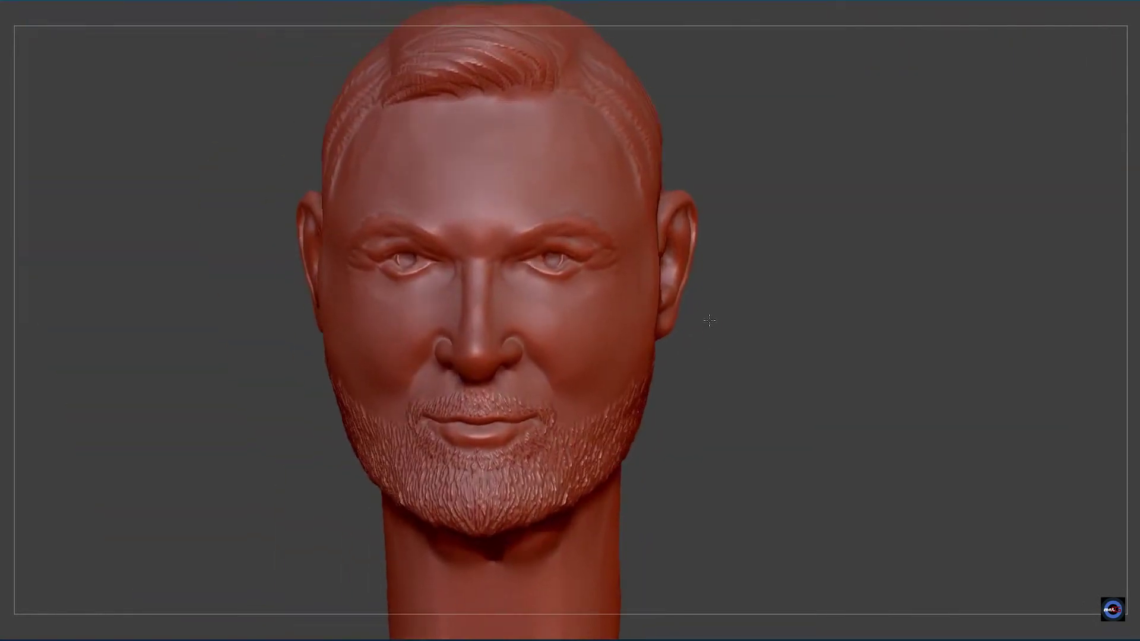
pyautogui.moveTo(534, 356)
pyautogui.keyDown('alt'); pyautogui.mouseDown(button='right')
pyautogui.moveTo(558, 304)
pyautogui.moveTo(611, 343)
pyautogui.mouseUp(button='right'); pyautogui.keyUp('alt')
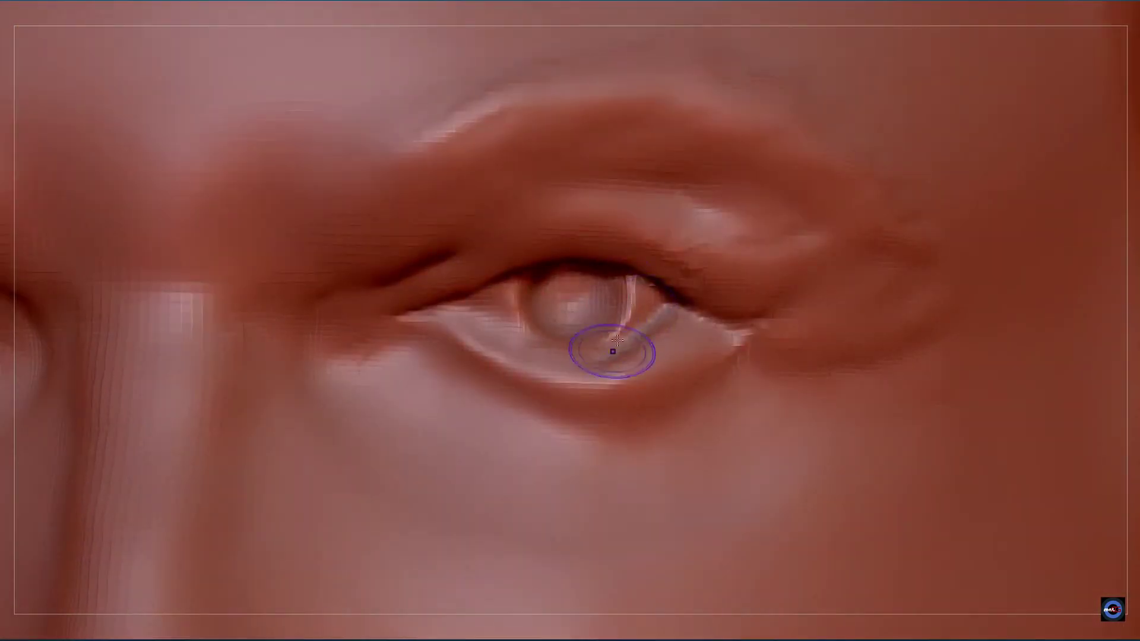
pyautogui.keyDown('alt'); pyautogui.moveTo(528, 330); pyautogui.dragTo(478, 317, button='right'); pyautogui.keyUp('alt')
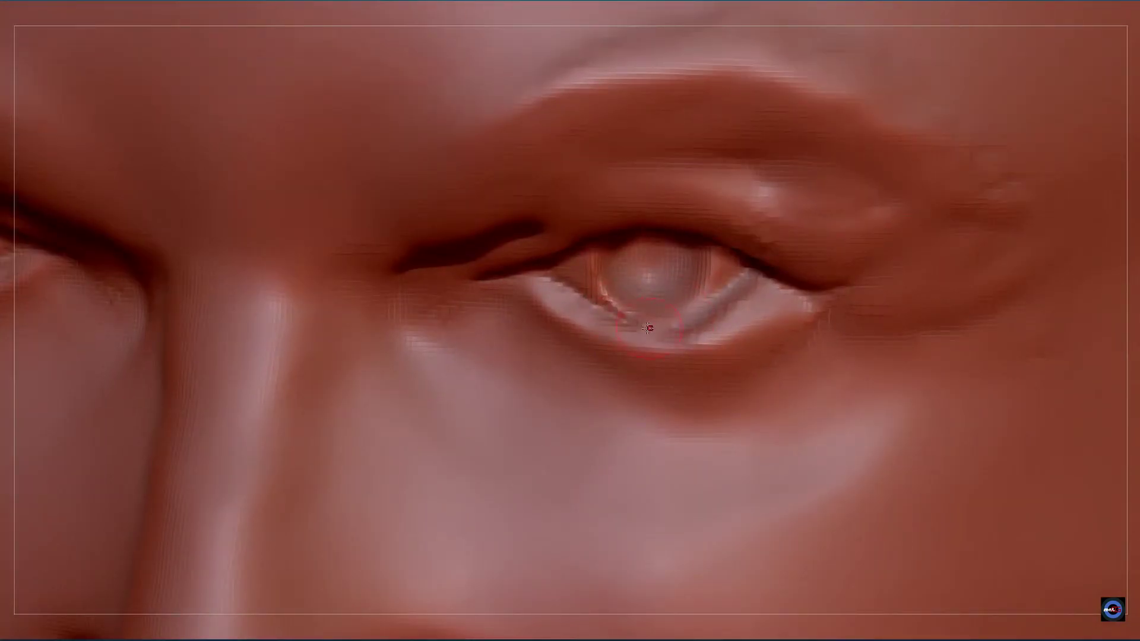
pyautogui.moveTo(649, 327); pyautogui.dragTo(701, 314)
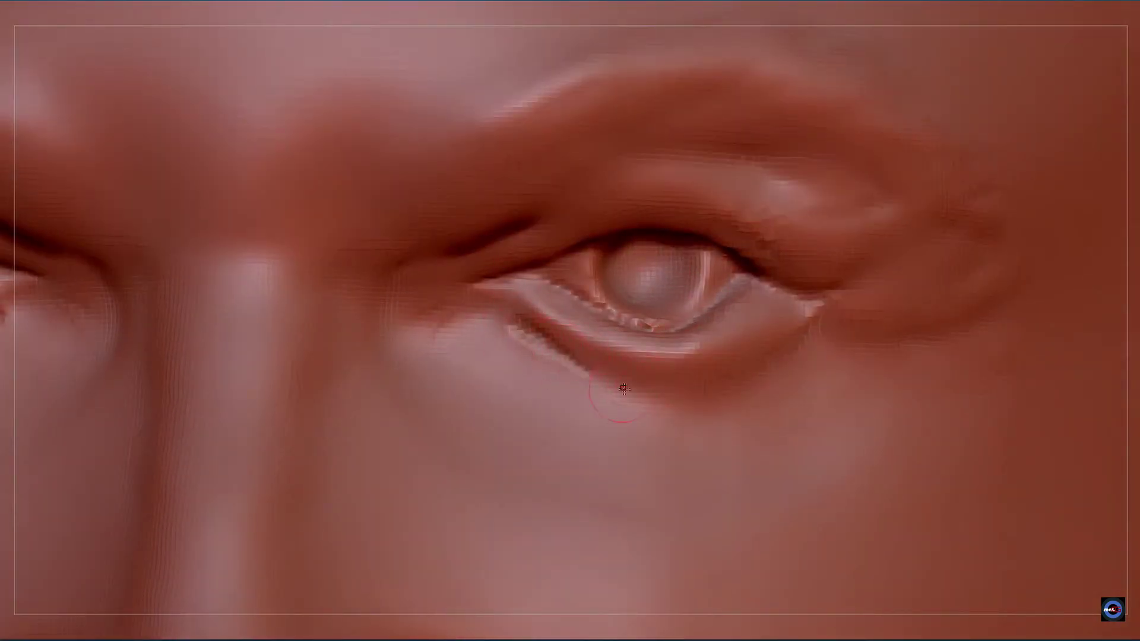
pyautogui.moveTo(623, 389); pyautogui.dragTo(766, 380)
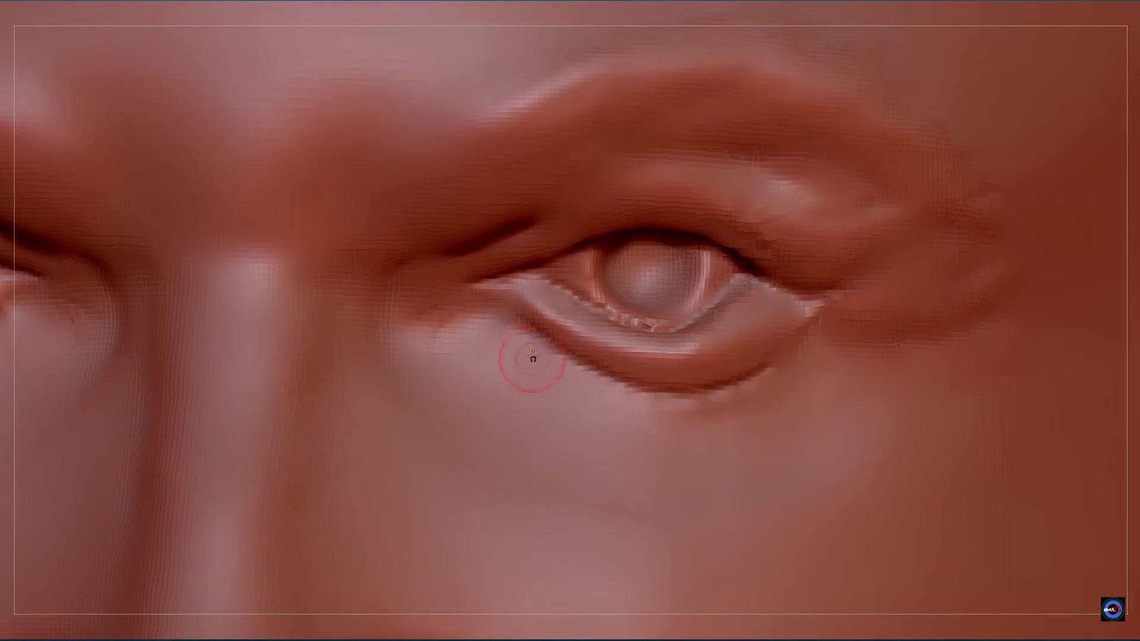
pyautogui.moveTo(610, 363); pyautogui.dragTo(712, 359)
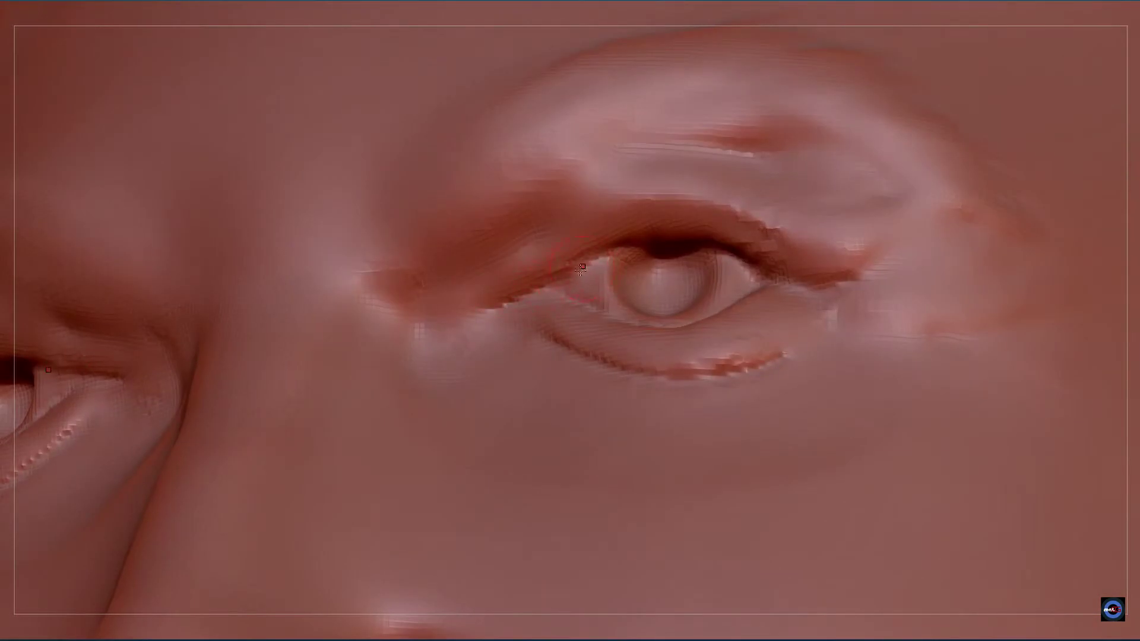
pyautogui.moveTo(557, 278); pyautogui.dragTo(563, 293)
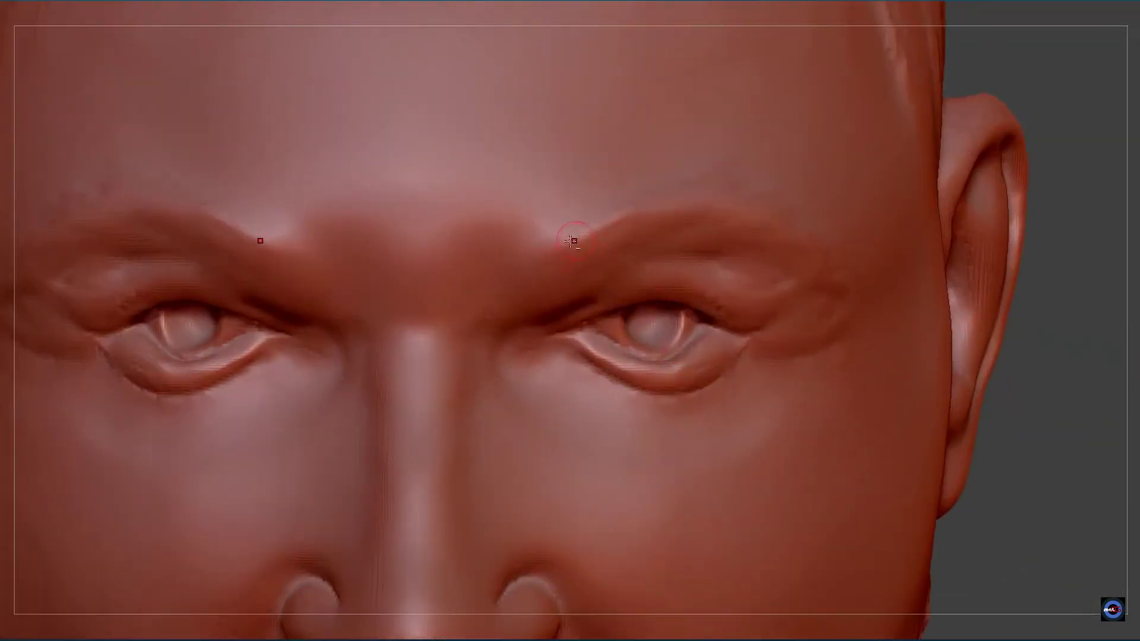
# - Stroke hair-like texture along both brow ridges from the inner ends out into the tails
pyautogui.moveTo(584, 252); pyautogui.dragTo(632, 205)
pyautogui.moveTo(547, 259); pyautogui.dragTo(672, 199)
pyautogui.moveTo(597, 241); pyautogui.dragTo(708, 191)
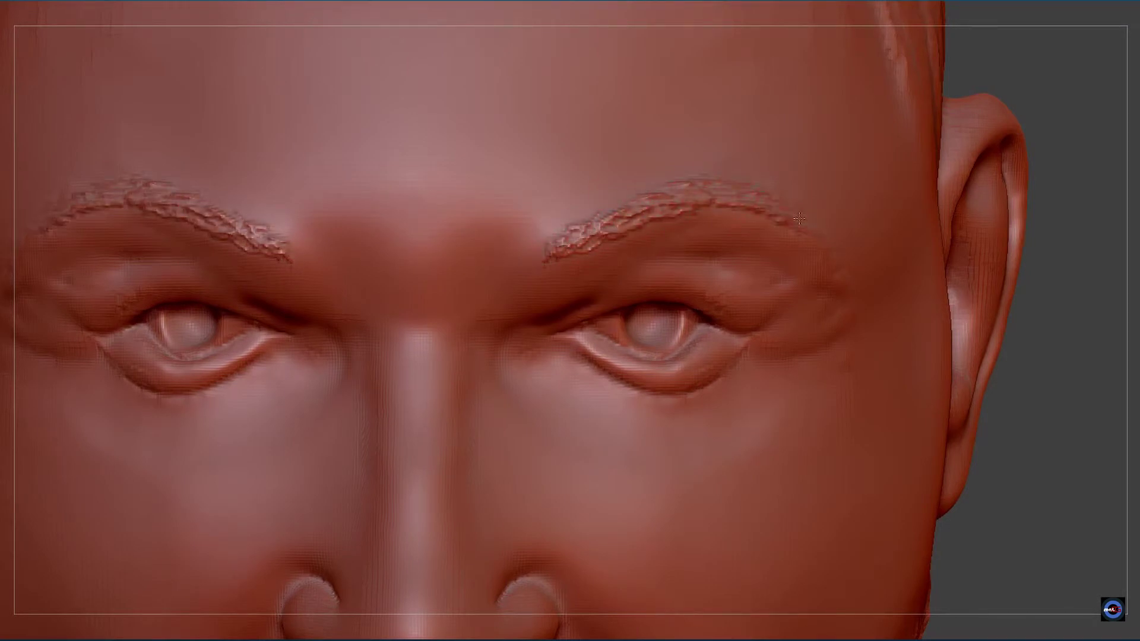
pyautogui.moveTo(798, 219); pyautogui.dragTo(829, 253)
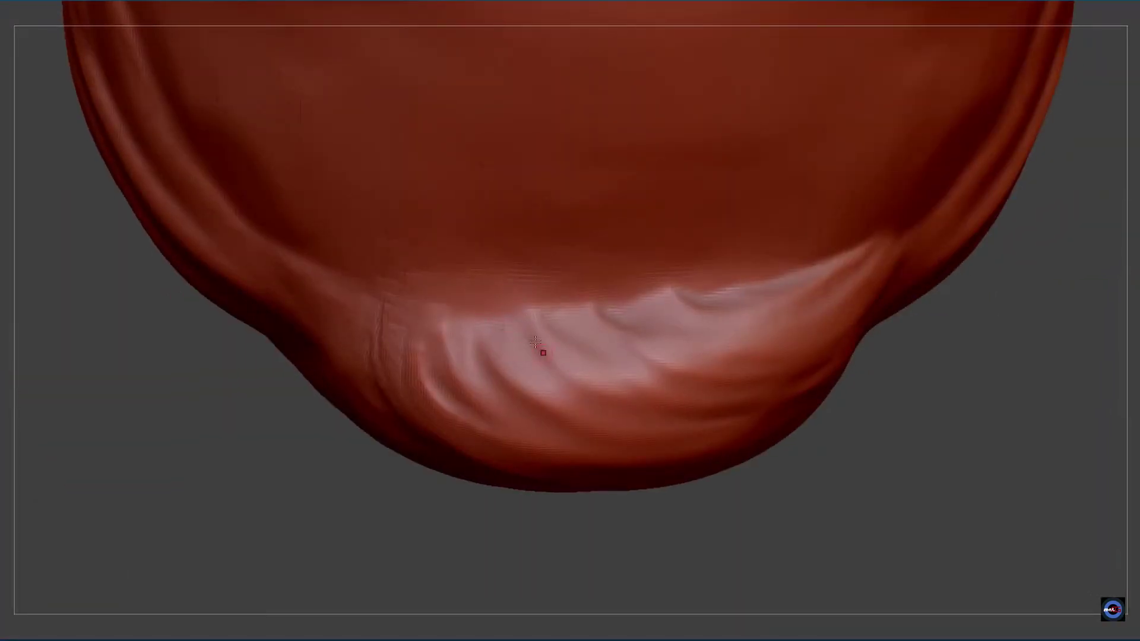
# - Carve diagonal and curved strand grooves across the front sweep of the hair
pyautogui.moveTo(448, 314); pyautogui.dragTo(525, 424)
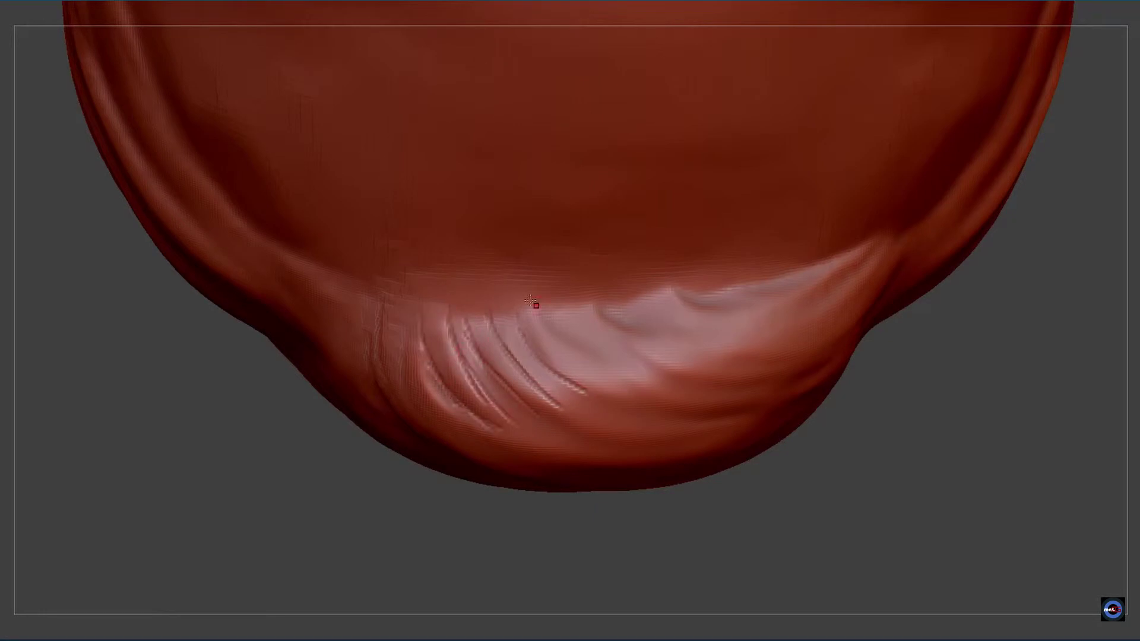
pyautogui.moveTo(532, 302); pyautogui.dragTo(656, 380)
pyautogui.moveTo(567, 312)
pyautogui.mouseDown()
pyautogui.moveTo(662, 357)
pyautogui.moveTo(737, 353)
pyautogui.mouseUp()
pyautogui.moveTo(665, 316); pyautogui.dragTo(754, 327)
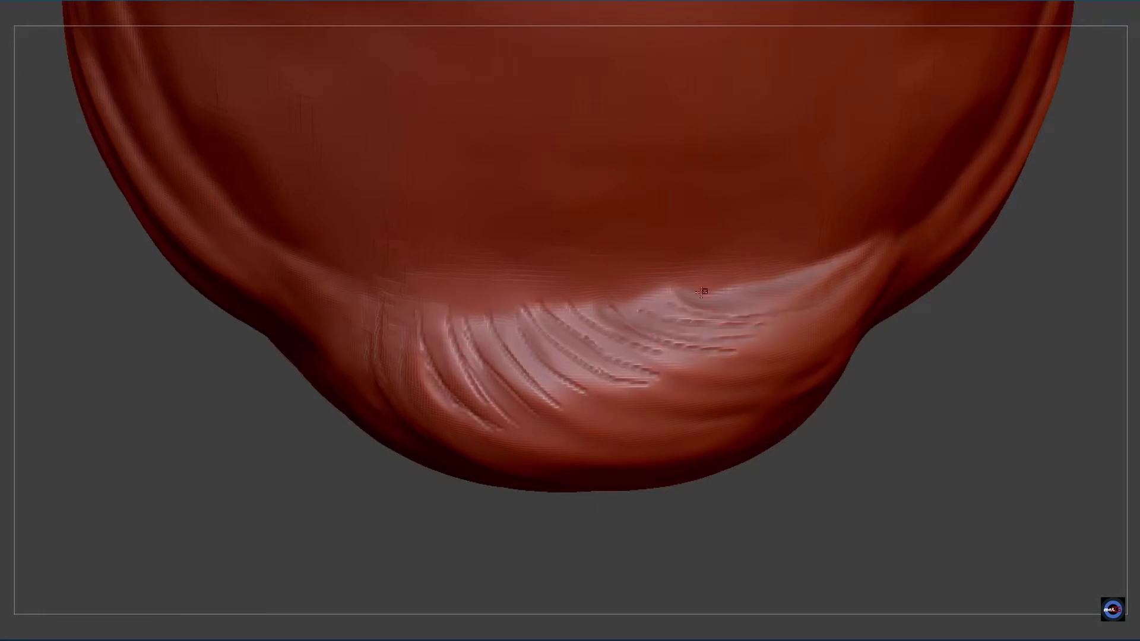
pyautogui.moveTo(561, 420); pyautogui.dragTo(742, 380)
pyautogui.moveTo(807, 327); pyautogui.dragTo(689, 352)
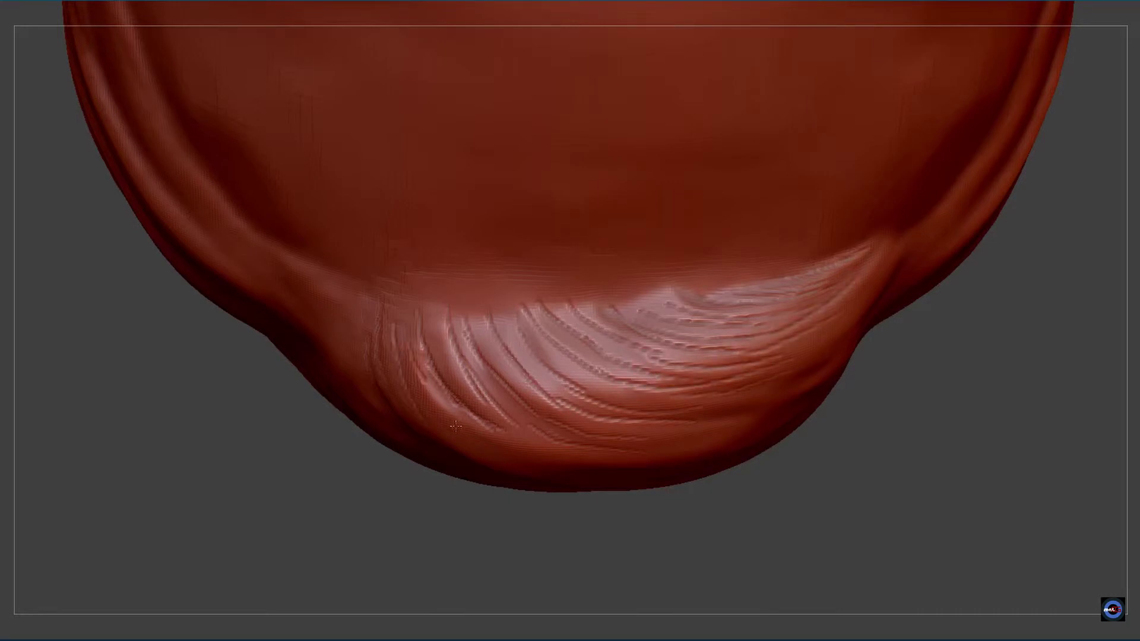
pyautogui.moveTo(455, 426); pyautogui.dragTo(603, 422)
pyautogui.moveTo(427, 314); pyautogui.dragTo(477, 408)
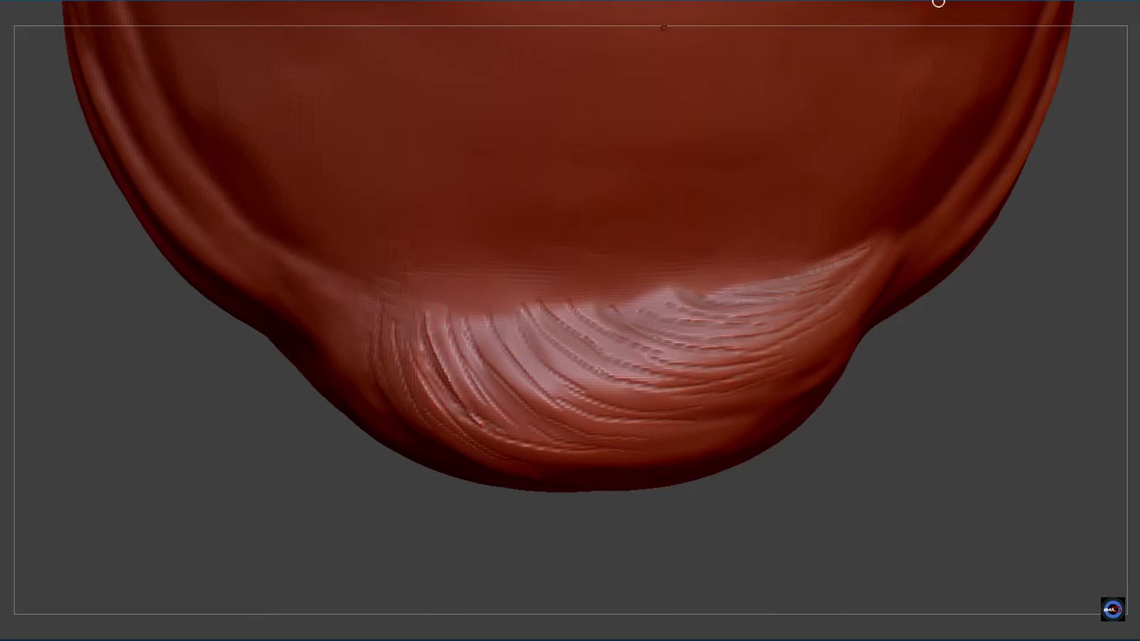
# - Rework the left-side grooves and add more curved strands toward the right and lower edges
pyautogui.moveTo(426, 315); pyautogui.dragTo(478, 424)
pyautogui.moveTo(469, 311); pyautogui.dragTo(582, 424)
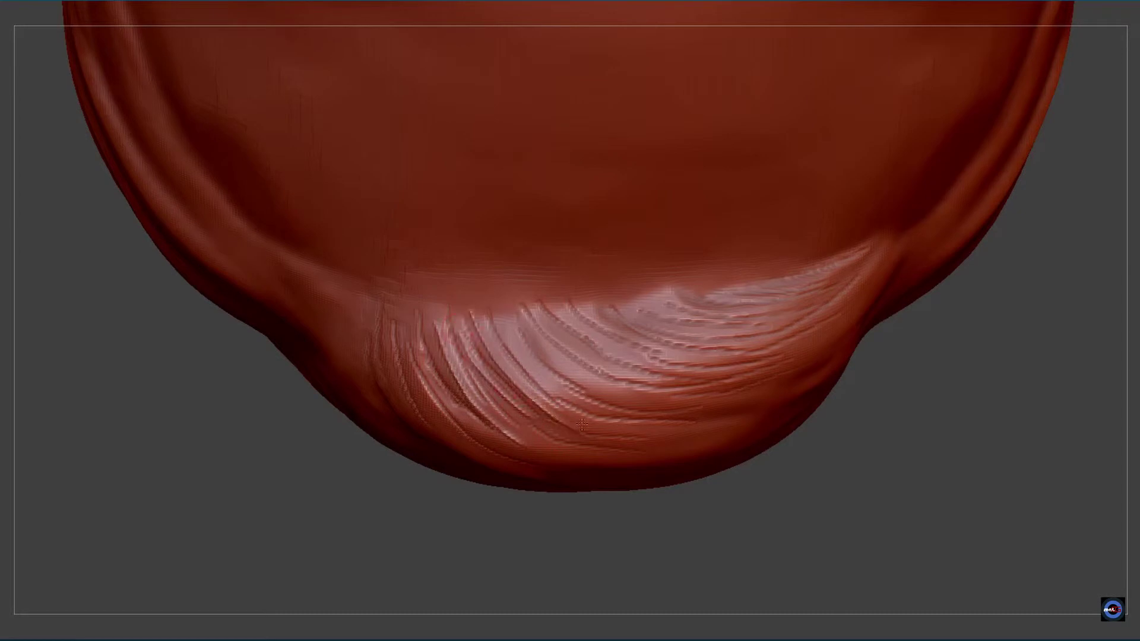
pyautogui.moveTo(511, 330)
pyautogui.mouseDown()
pyautogui.moveTo(620, 413)
pyautogui.moveTo(677, 404)
pyautogui.mouseUp()
pyautogui.moveTo(538, 314); pyautogui.dragTo(671, 383)
pyautogui.moveTo(591, 323); pyautogui.dragTo(701, 365)
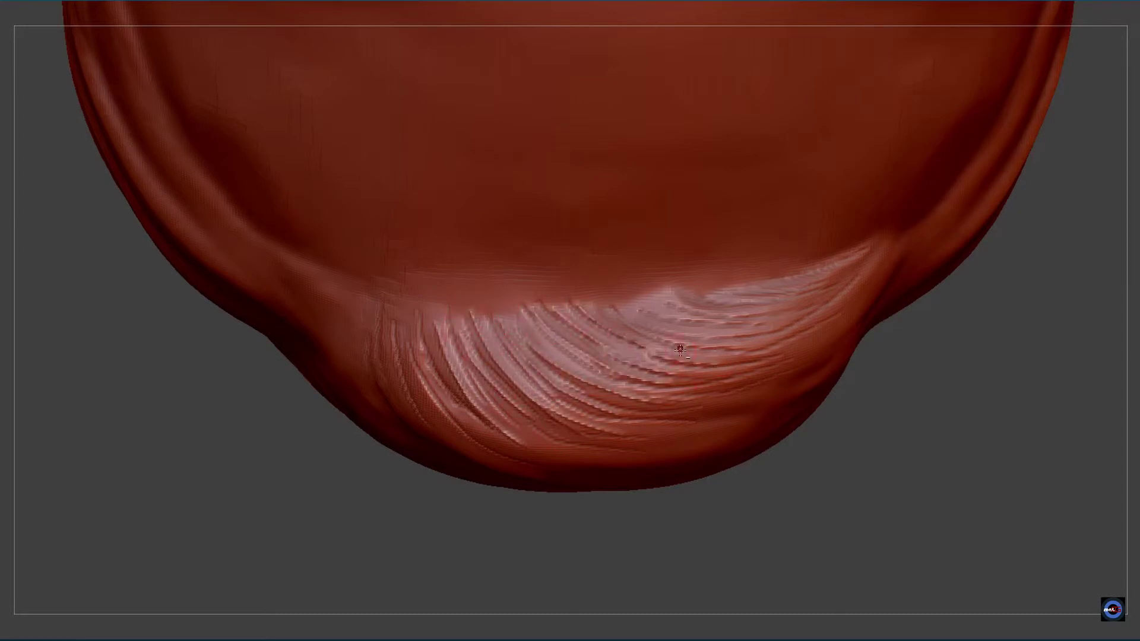
pyautogui.moveTo(666, 325); pyautogui.dragTo(763, 338)
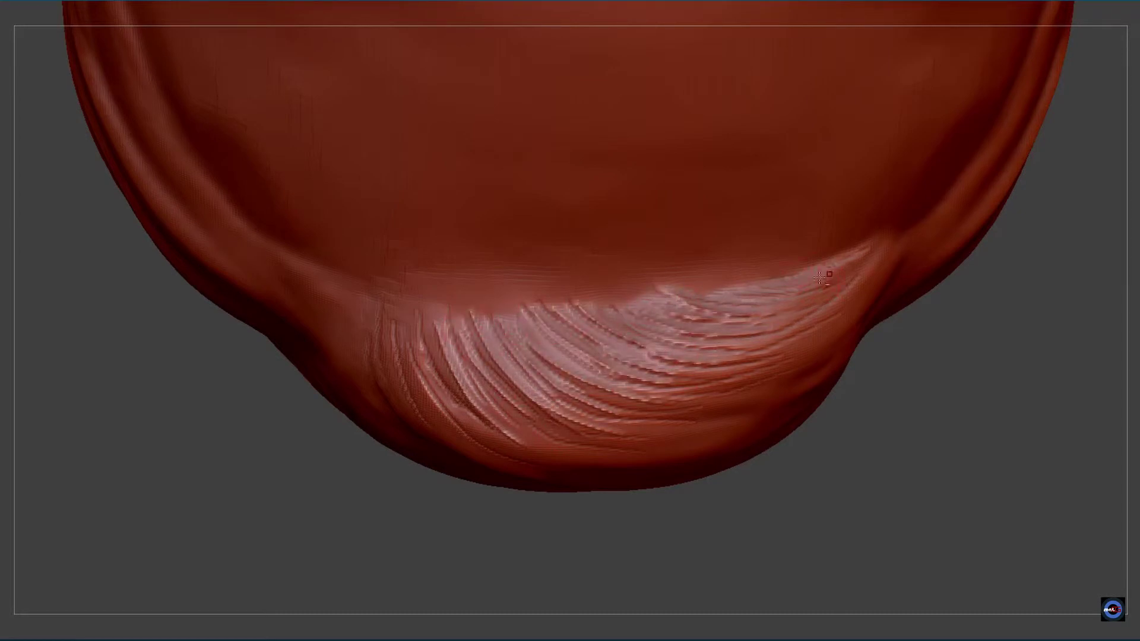
pyautogui.moveTo(831, 323)
pyautogui.mouseDown()
pyautogui.moveTo(744, 369)
pyautogui.moveTo(668, 427)
pyautogui.mouseUp()
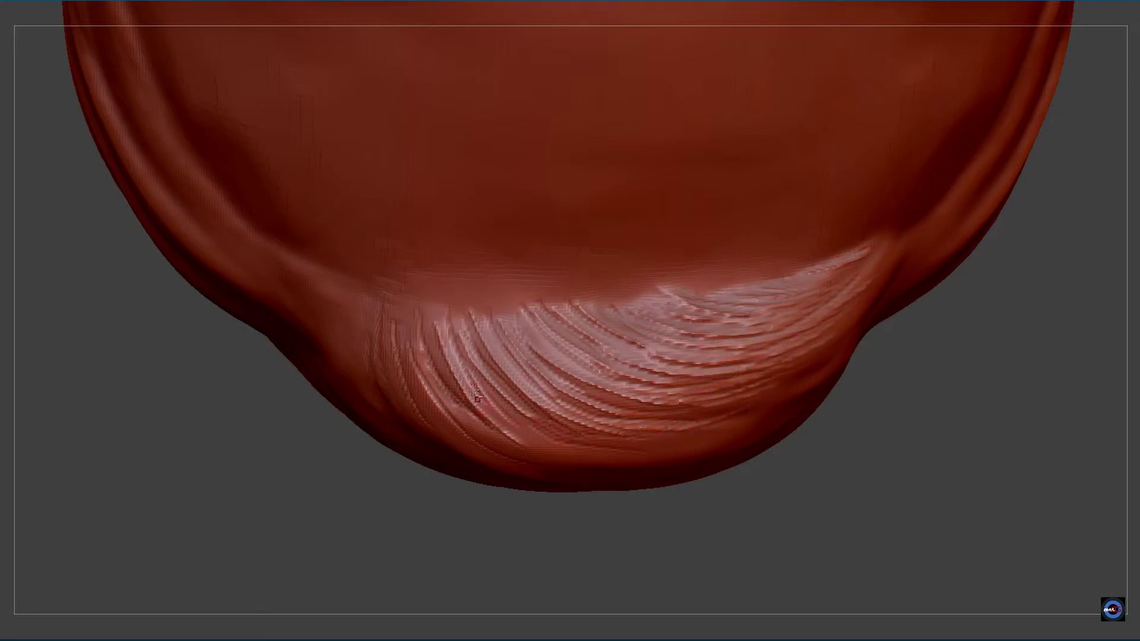
pyautogui.moveTo(534, 457); pyautogui.dragTo(415, 327)
pyautogui.moveTo(475, 451); pyautogui.dragTo(374, 333)
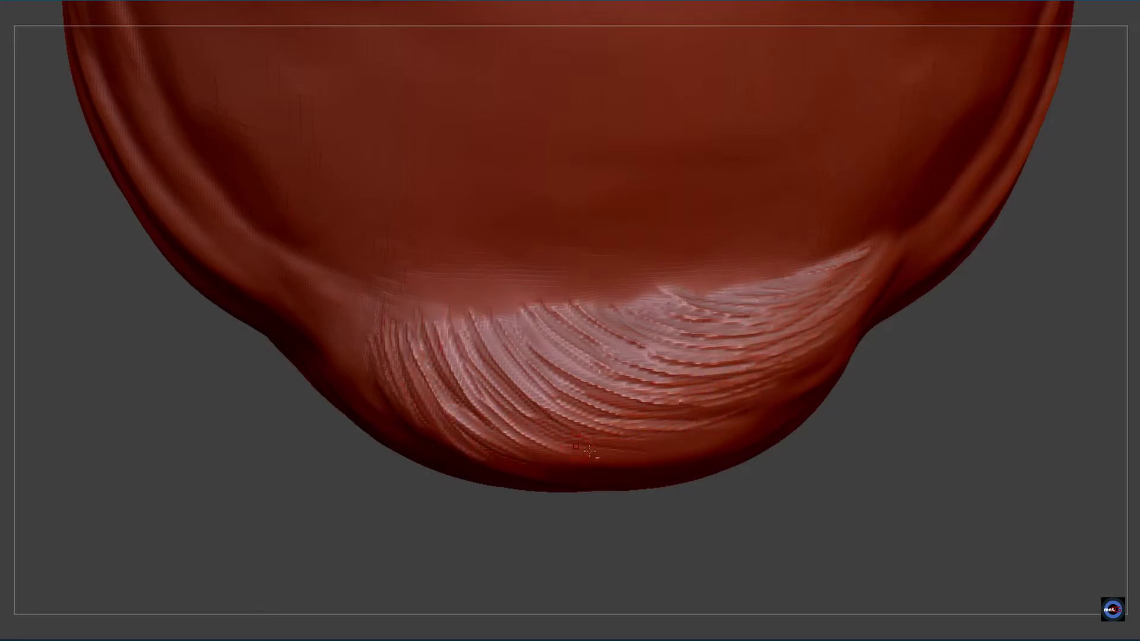
pyautogui.moveTo(590, 451); pyautogui.dragTo(748, 437)
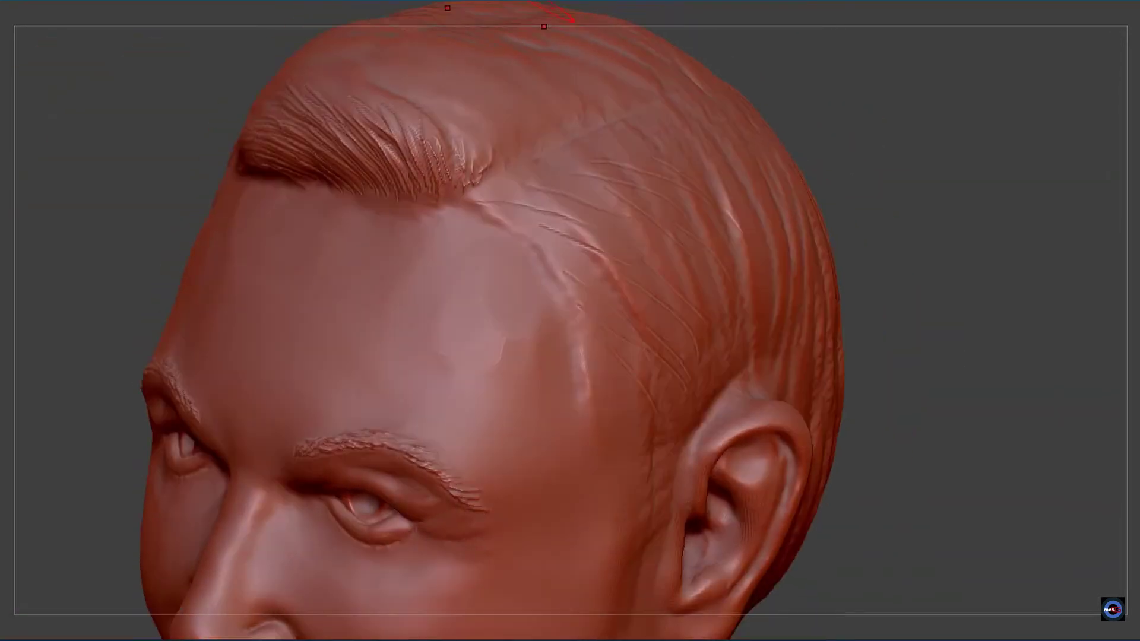
# - Add fine hair strands at the temple and down the hairline
pyautogui.moveTo(541, 226); pyautogui.dragTo(503, 186)
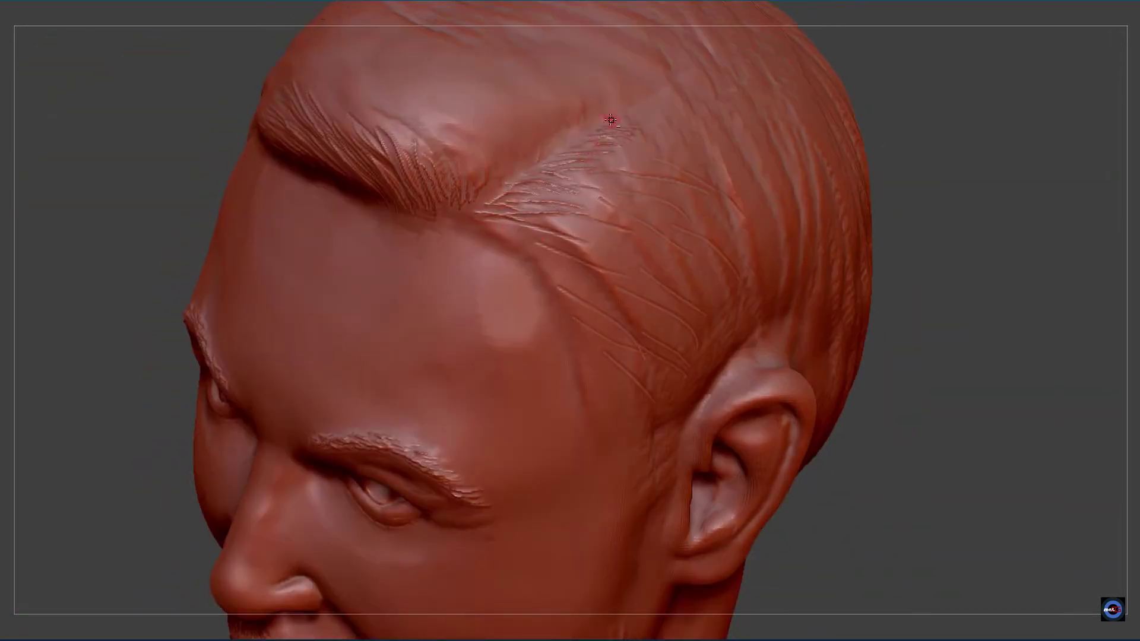
pyautogui.moveTo(636, 178)
pyautogui.mouseDown()
pyautogui.moveTo(553, 270)
pyautogui.moveTo(622, 335)
pyautogui.mouseUp()
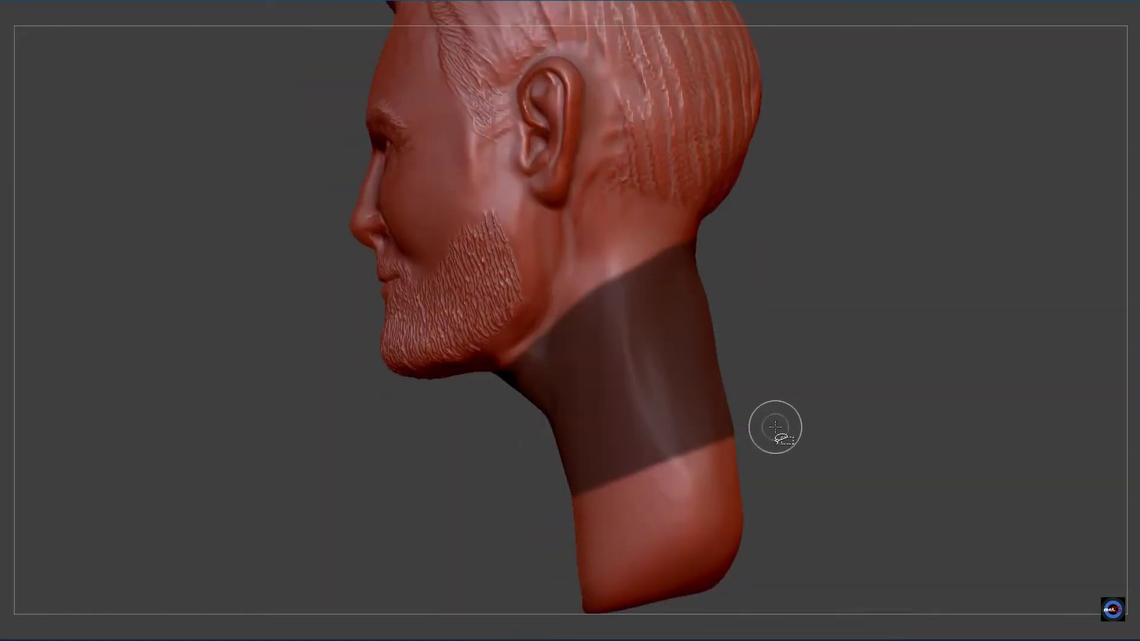
# - Try cutting the lower neck, undo it, and turn the bust back to near-front
pyautogui.keyDown('ctrl'); pyautogui.keyDown('shift'); pyautogui.moveTo(779, 424); pyautogui.dragTo(521, 512); pyautogui.keyUp('shift'); pyautogui.keyUp('ctrl')
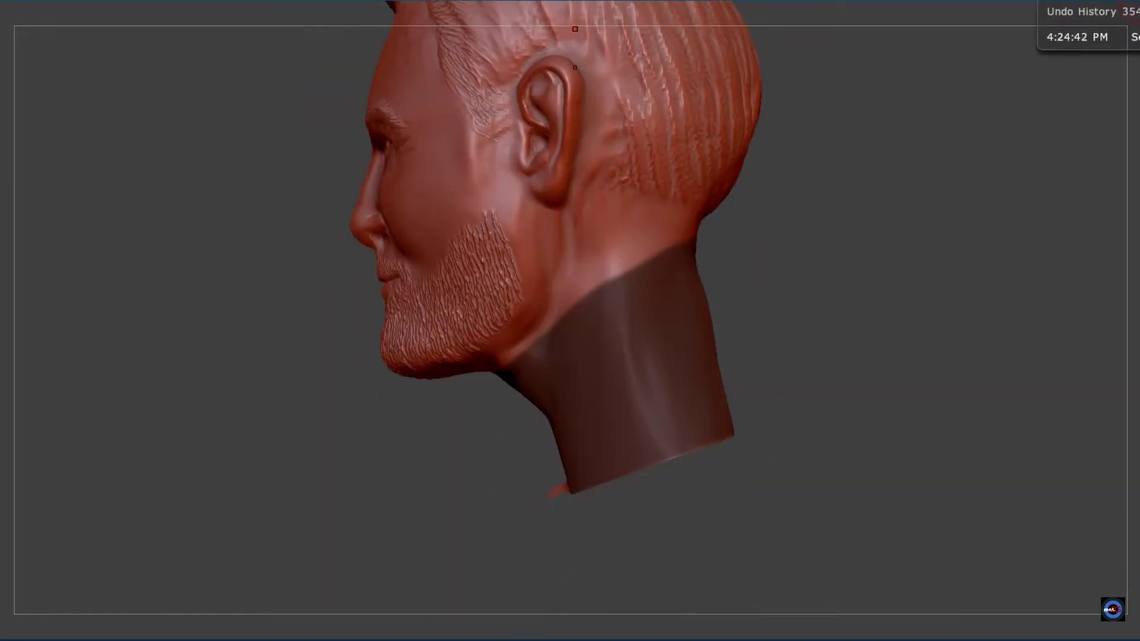
pyautogui.hotkey('ctrl', 'z')
pyautogui.keyDown('ctrl'); pyautogui.keyDown('shift'); pyautogui.moveTo(757, 509); pyautogui.dragTo(521, 556); pyautogui.keyUp('shift'); pyautogui.keyUp('ctrl')
pyautogui.moveTo(521, 555)
pyautogui.mouseDown()
pyautogui.moveTo(762, 399)
pyautogui.moveTo(954, 355)
pyautogui.mouseUp()
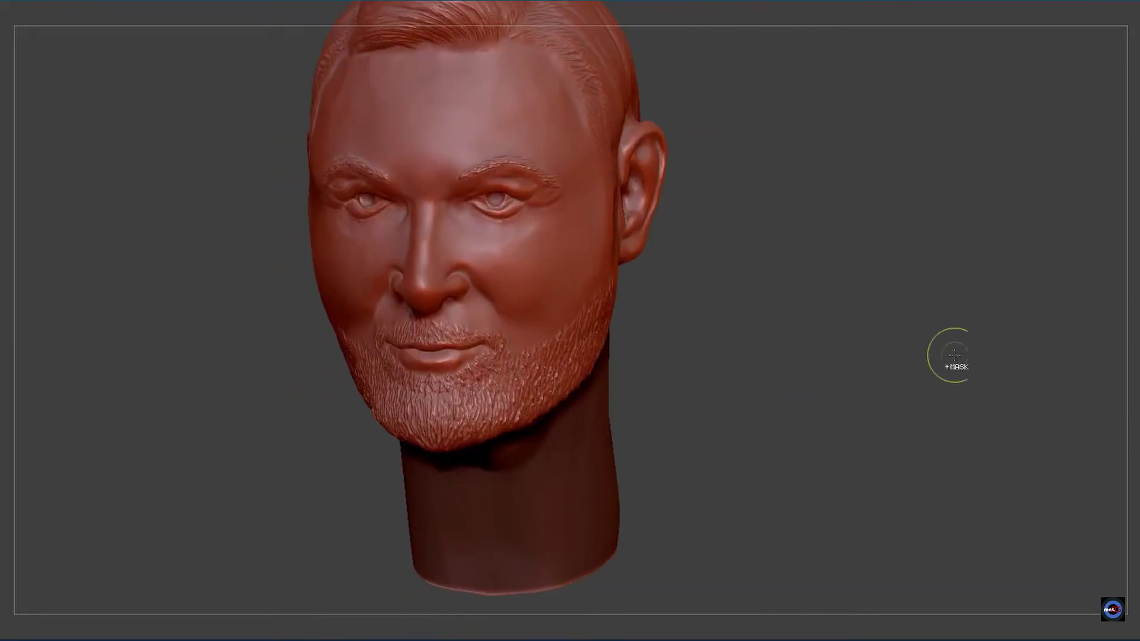
pyautogui.moveTo(1135, 259); pyautogui.dragTo(978, 326)
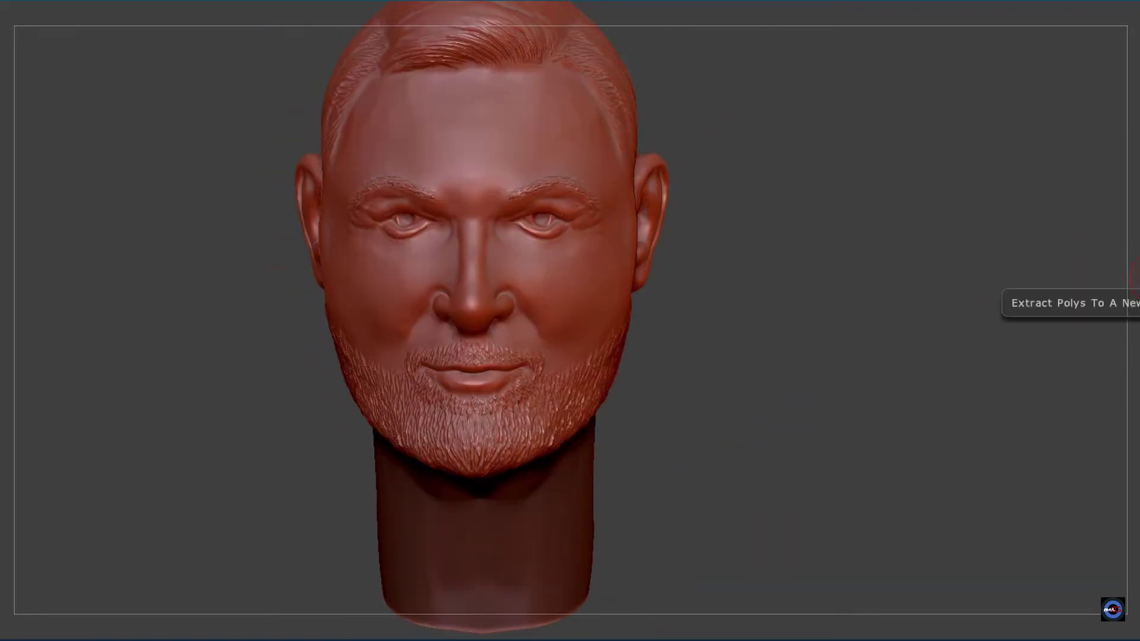
pyautogui.moveTo(1024, 404); pyautogui.dragTo(1025, 399)
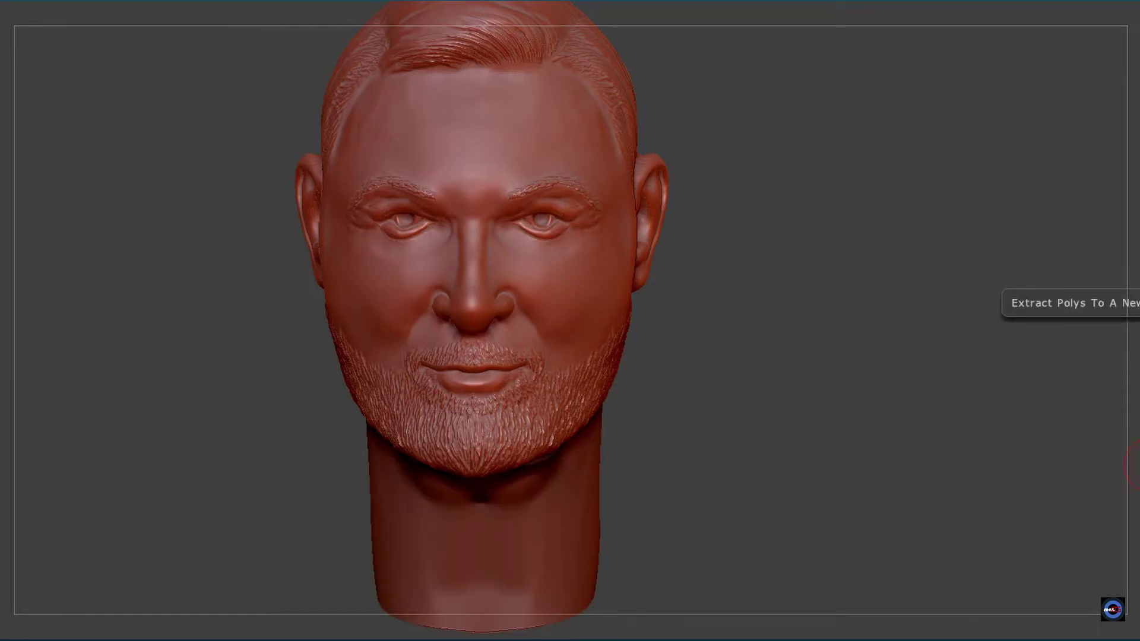
# - Sculpt V-shaped folds at the collar front, then orbit to see the collar from behind
pyautogui.moveTo(1131, 466); pyautogui.dragTo(891, 475)
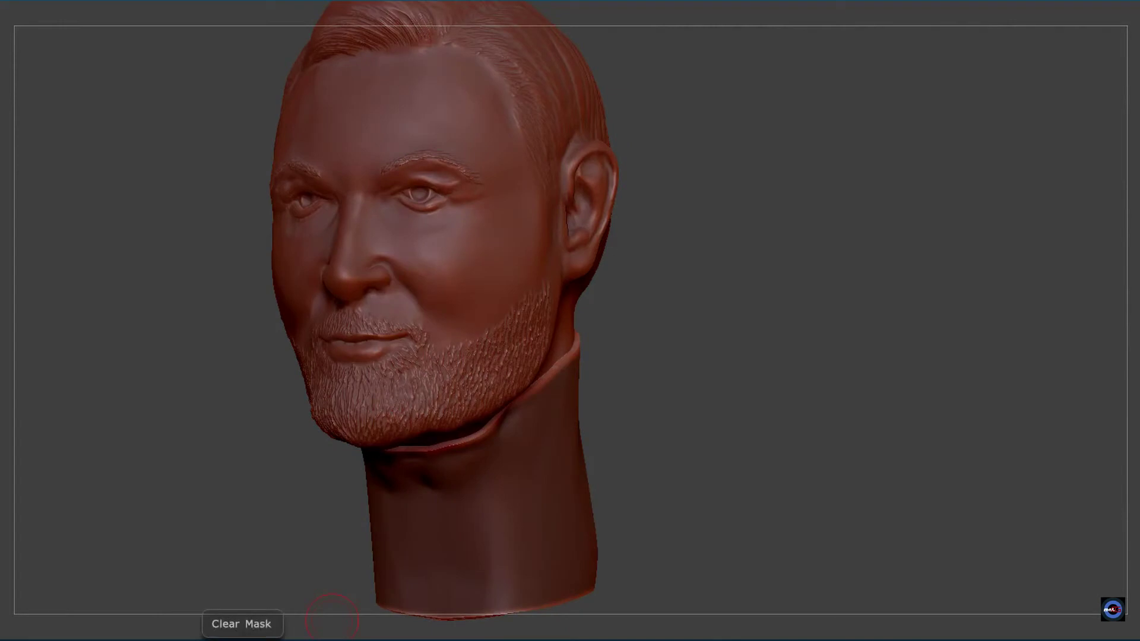
pyautogui.moveTo(331, 621)
pyautogui.mouseDown()
pyautogui.moveTo(742, 448)
pyautogui.moveTo(697, 310)
pyautogui.moveTo(511, 413)
pyautogui.moveTo(540, 385)
pyautogui.mouseUp()
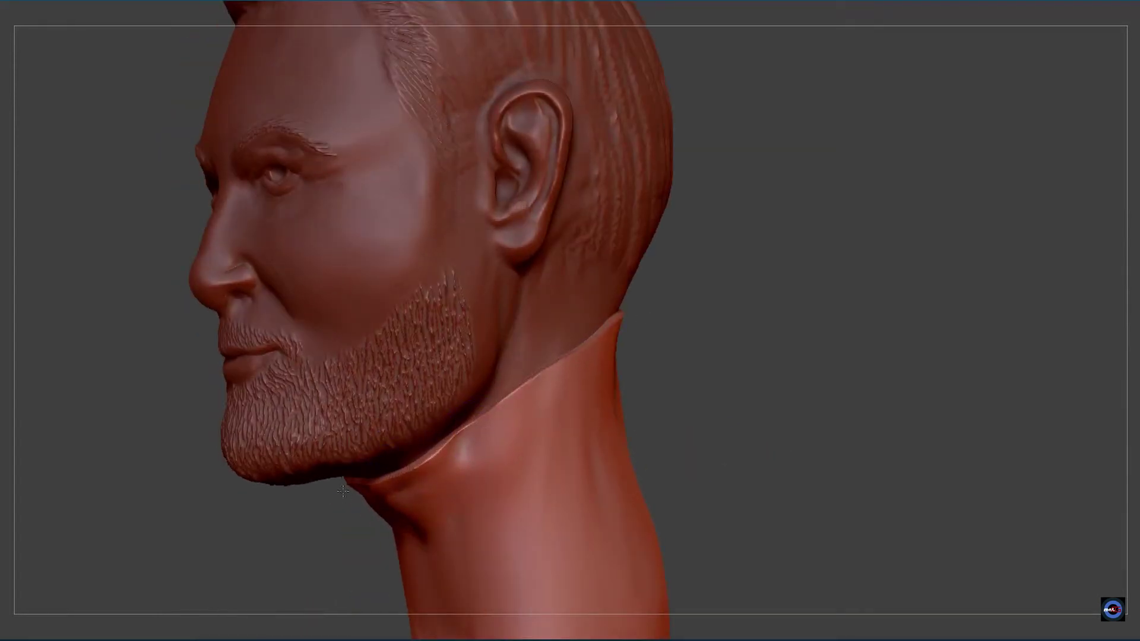
pyautogui.moveTo(342, 491)
pyautogui.mouseDown()
pyautogui.moveTo(415, 416)
pyautogui.moveTo(451, 267)
pyautogui.mouseUp()
pyautogui.moveTo(357, 386); pyautogui.dragTo(452, 357)
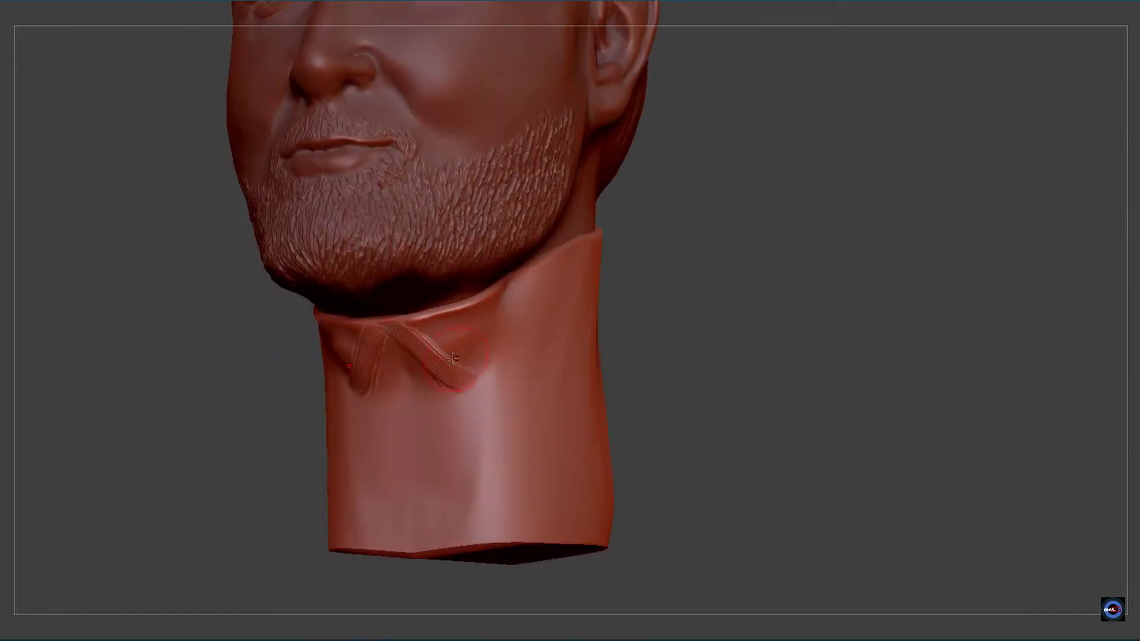
pyautogui.moveTo(742, 415)
pyautogui.mouseDown()
pyautogui.moveTo(861, 386)
pyautogui.moveTo(778, 273)
pyautogui.moveTo(654, 273)
pyautogui.moveTo(656, 590)
pyautogui.moveTo(652, 274)
pyautogui.moveTo(471, 420)
pyautogui.moveTo(332, 451)
pyautogui.mouseUp()
# - Smooth the collar folds, revert to an earlier state, and sculpt softened zigzag folds below the front
pyautogui.moveTo(611, 534); pyautogui.dragTo(630, 516)
pyautogui.moveTo(439, 392)
pyautogui.keyDown('shift'); pyautogui.mouseDown()
pyautogui.moveTo(344, 439)
pyautogui.moveTo(457, 433)
pyautogui.mouseUp(); pyautogui.keyUp('shift')
pyautogui.moveTo(612, 535); pyautogui.dragTo(630, 523)
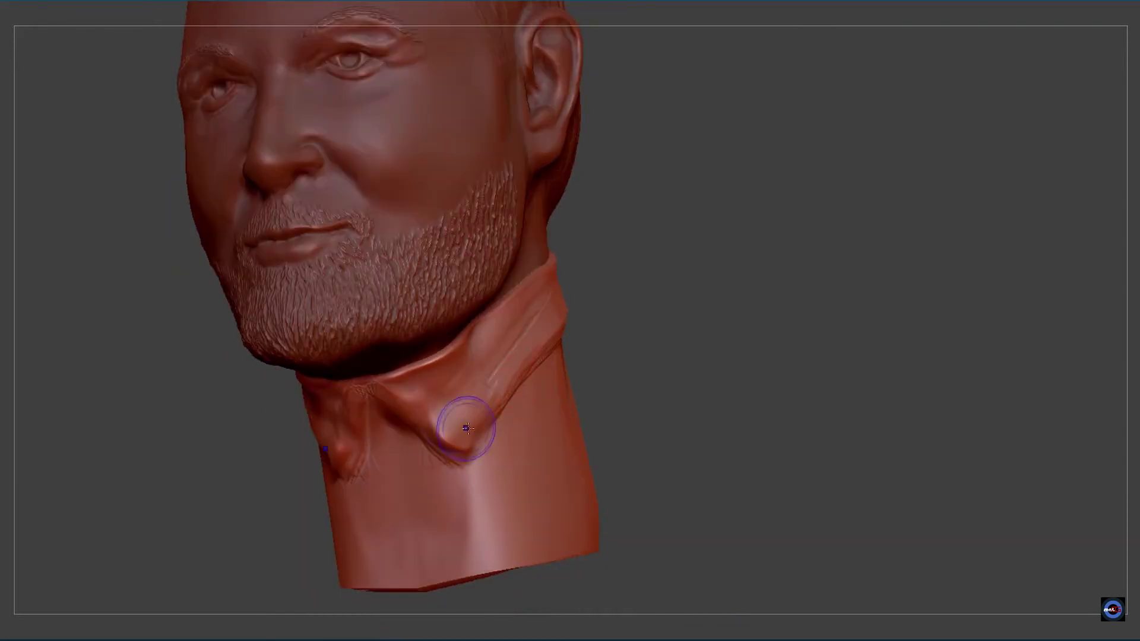
pyautogui.moveTo(416, 3); pyautogui.dragTo(132, 2)
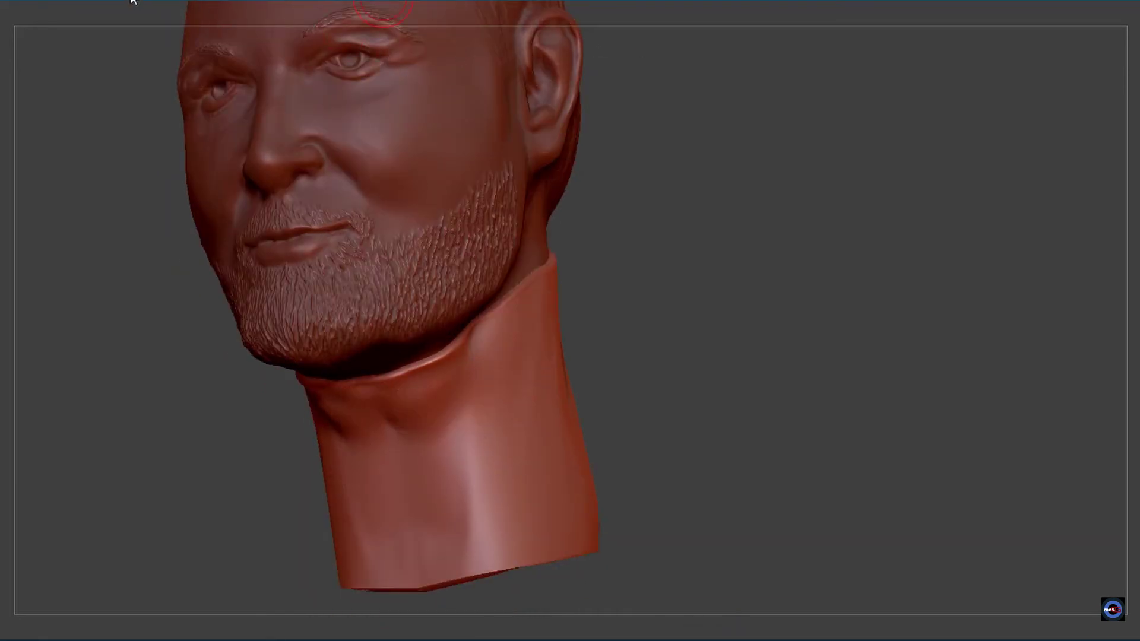
pyautogui.moveTo(354, 404)
pyautogui.mouseDown()
pyautogui.moveTo(475, 427)
pyautogui.moveTo(508, 380)
pyautogui.mouseUp()
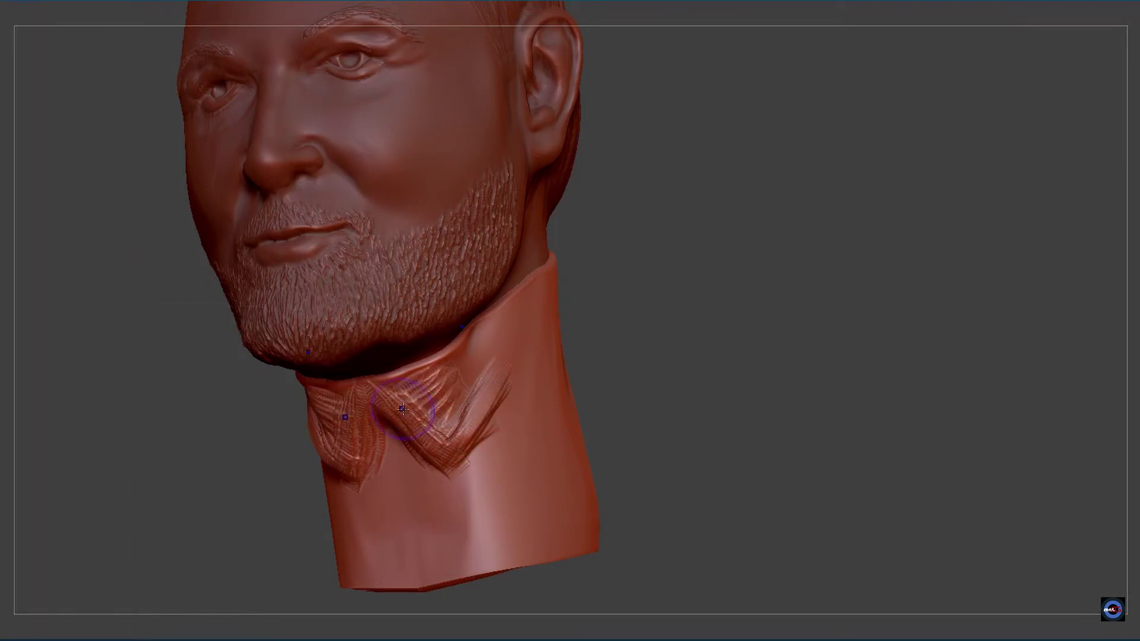
pyautogui.moveTo(402, 409); pyautogui.dragTo(465, 396)
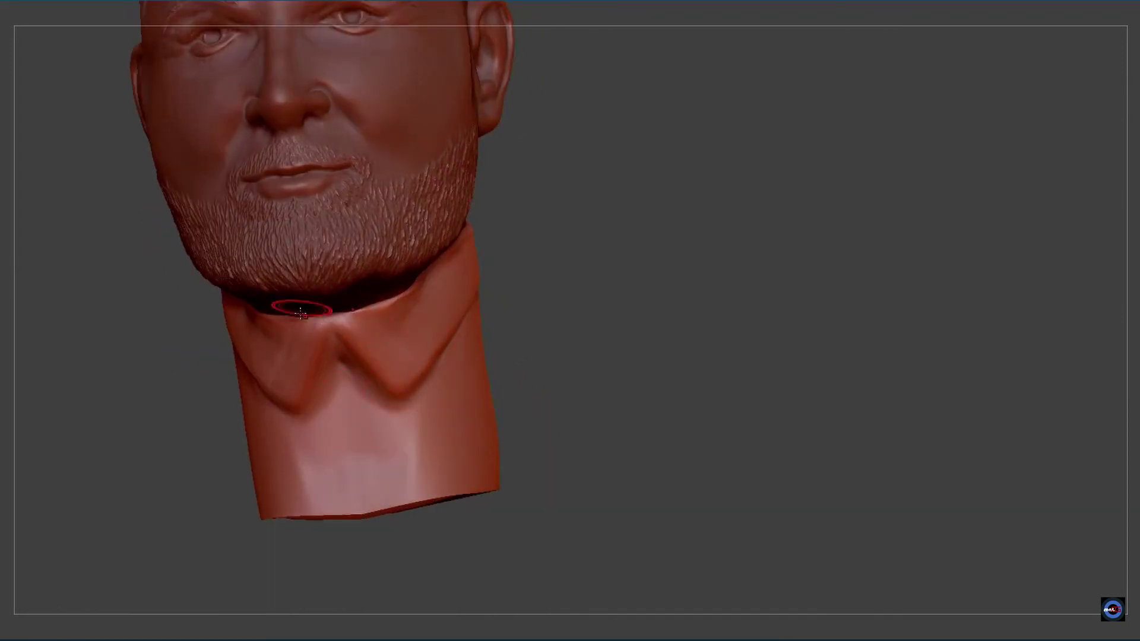
# - Sculpt a creased bow tie at the collar front, revert via undo history, and add placket buttons
pyautogui.moveTo(352, 355)
pyautogui.mouseDown()
pyautogui.moveTo(372, 326)
pyautogui.moveTo(381, 360)
pyautogui.mouseUp()
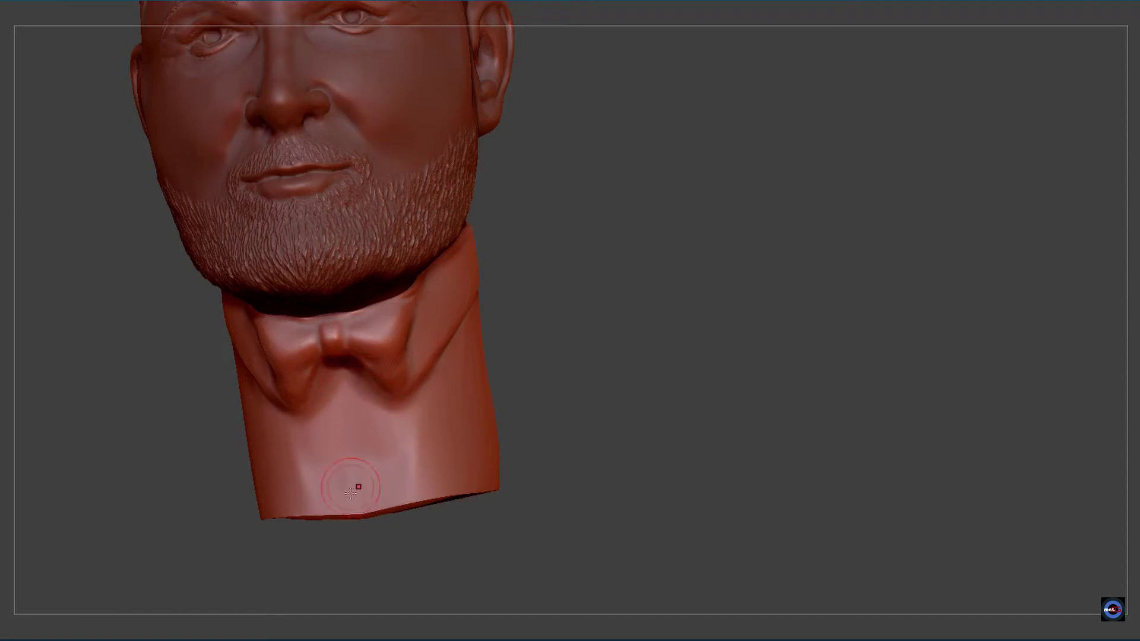
pyautogui.moveTo(368, 361); pyautogui.dragTo(378, 371)
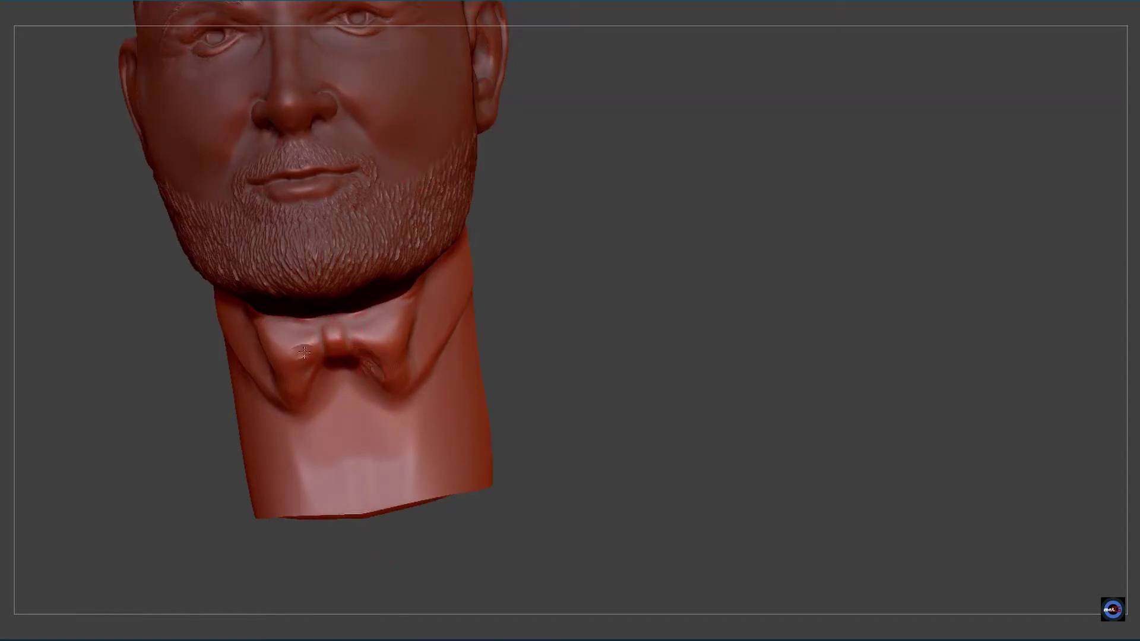
pyautogui.click(478, 26)
pyautogui.moveTo(335, 364); pyautogui.dragTo(336, 495)
pyautogui.moveTo(374, 427); pyautogui.dragTo(359, 469)
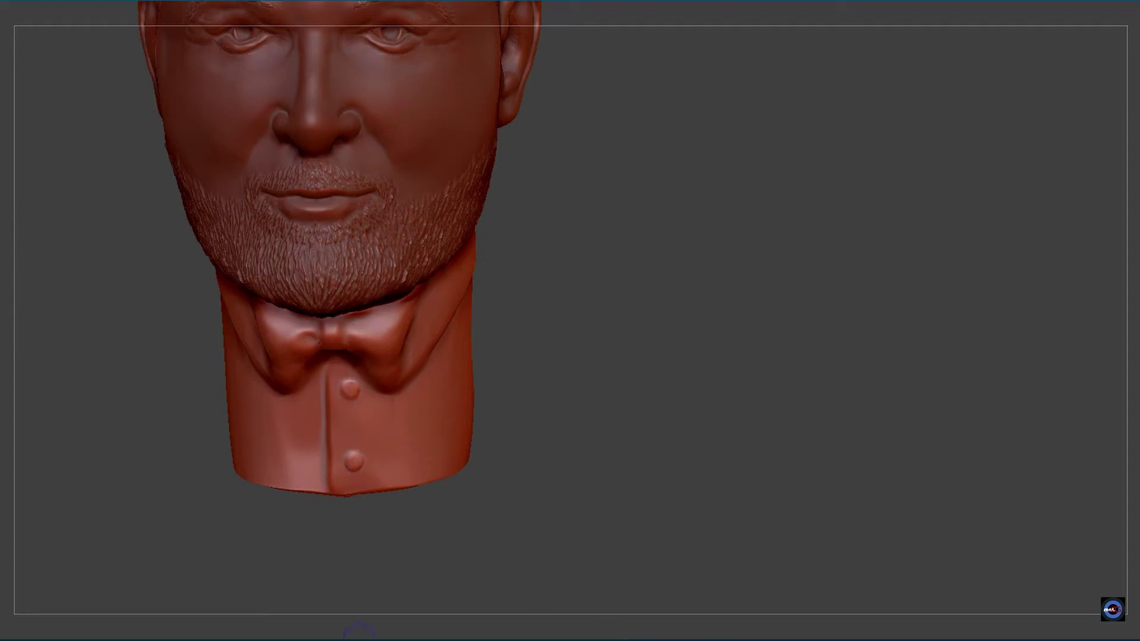
# - Smooth a stray crease, then carve two matching Dam Standard creases down the shirt front's collar sides
pyautogui.keyDown('alt'); pyautogui.moveTo(340, 293); pyautogui.dragTo(386, 367, button='right'); pyautogui.keyUp('alt')
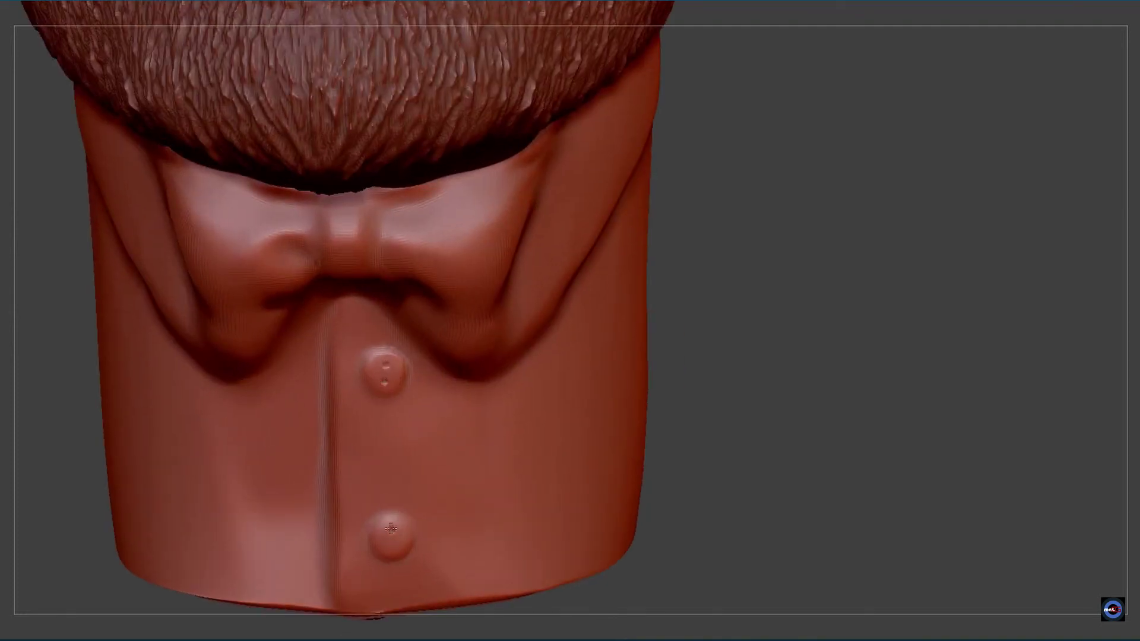
pyautogui.keyDown('alt'); pyautogui.moveTo(417, 558); pyautogui.dragTo(540, 77, button='right'); pyautogui.keyUp('alt')
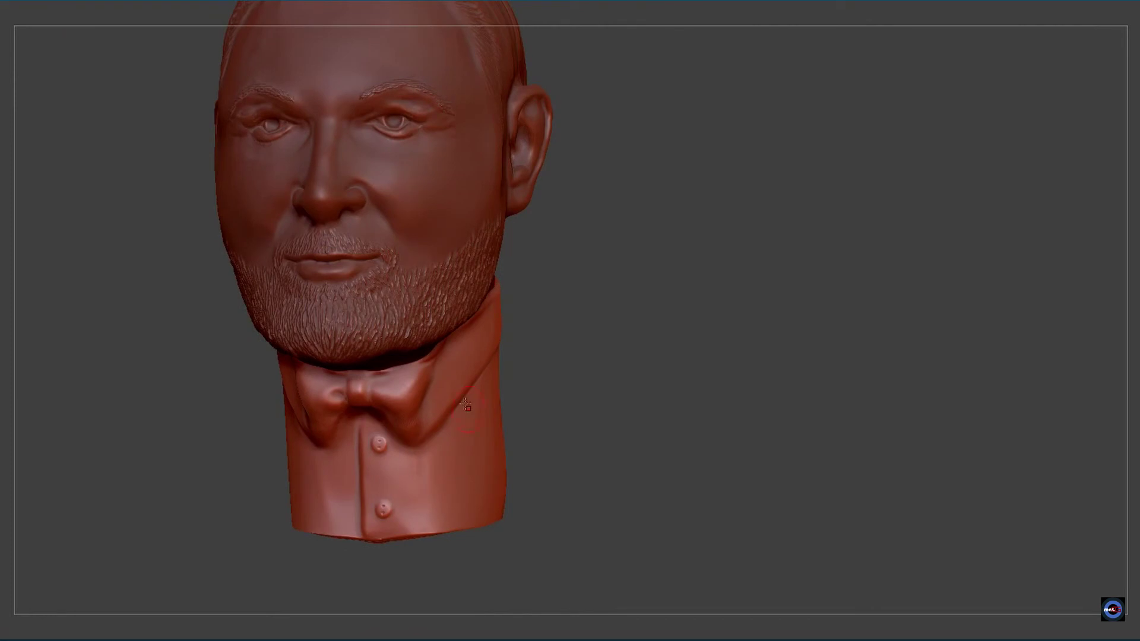
pyautogui.keyDown('alt'); pyautogui.moveTo(467, 406); pyautogui.dragTo(422, 352, button='right'); pyautogui.keyUp('alt')
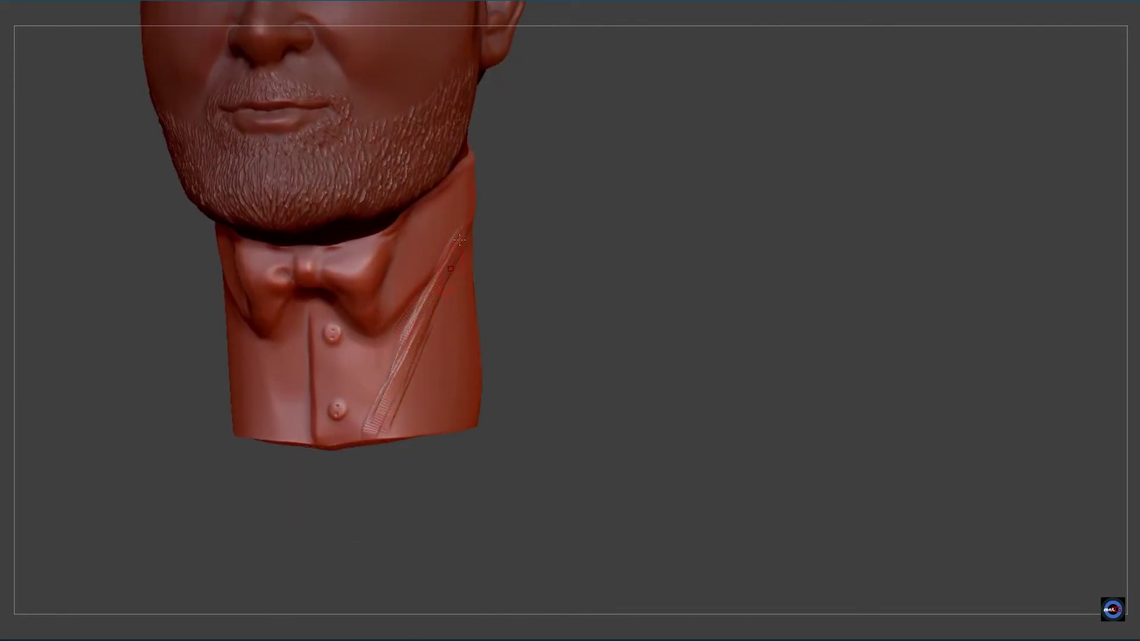
pyautogui.keyDown('shift'); pyautogui.moveTo(442, 237); pyautogui.dragTo(457, 282); pyautogui.keyUp('shift')
pyautogui.moveTo(476, 244); pyautogui.dragTo(416, 416)
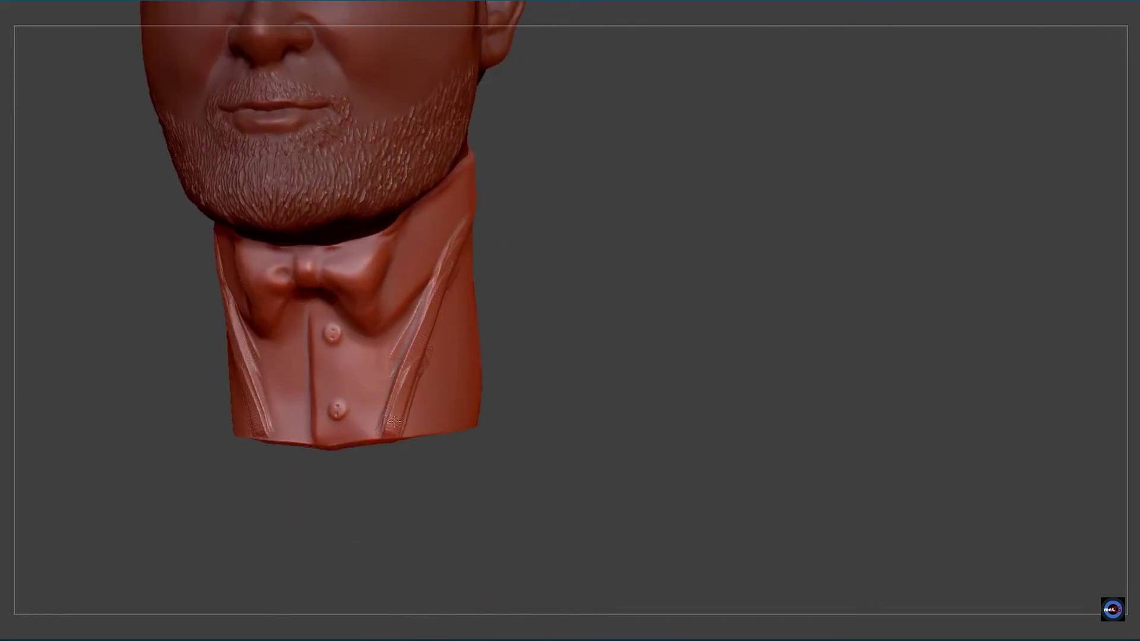
pyautogui.moveTo(415, 415); pyautogui.dragTo(435, 292, button='right')
# - Lasso-mask both chest sides below the collar as the jacket, leaving a V-shaped shirt front unmasked
pyautogui.keyDown('shift'); pyautogui.moveTo(409, 333); pyautogui.dragTo(427, 285); pyautogui.keyUp('shift')
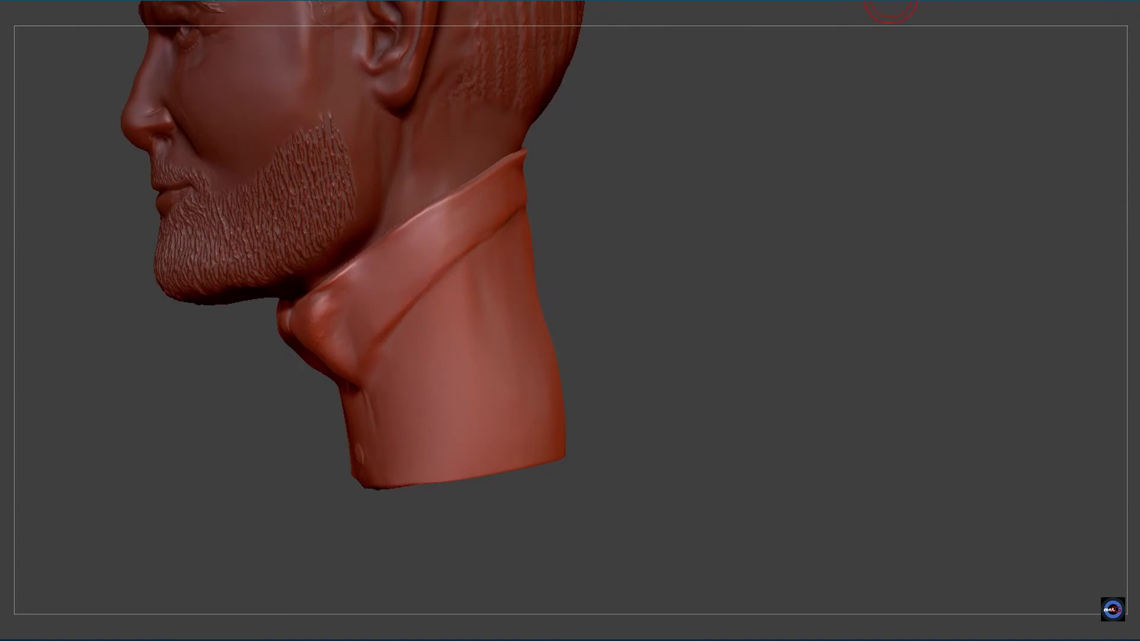
pyautogui.keyDown('ctrl'); pyautogui.moveTo(516, 217); pyautogui.dragTo(385, 385); pyautogui.keyUp('ctrl')
pyautogui.moveTo(534, 257)
pyautogui.mouseDown()
pyautogui.moveTo(377, 311)
pyautogui.moveTo(368, 476)
pyautogui.mouseUp()
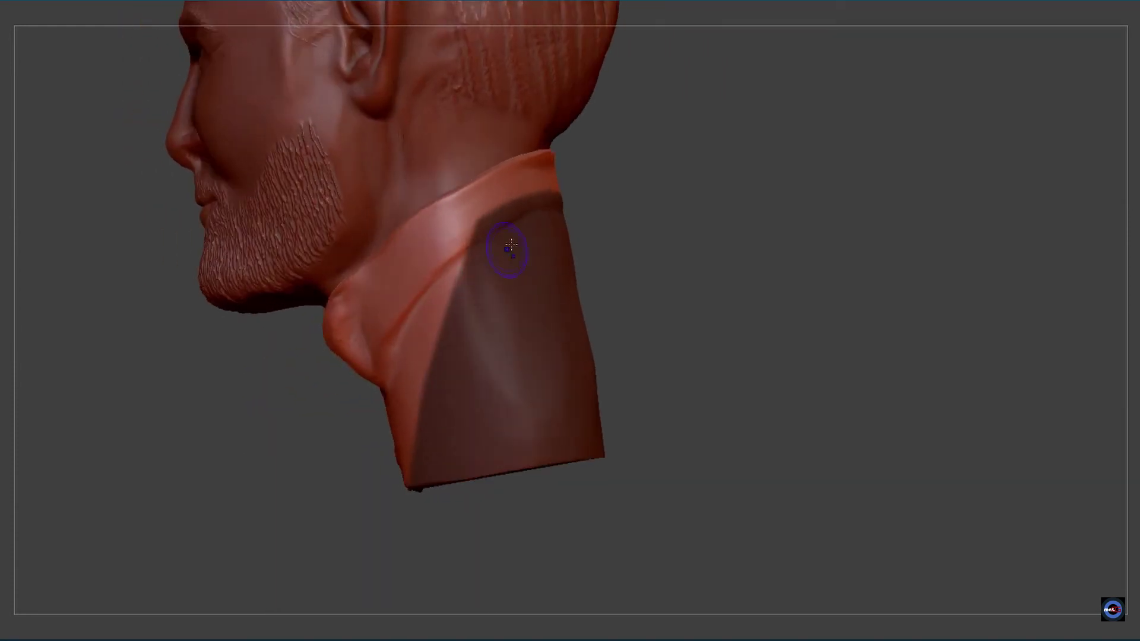
pyautogui.keyDown('ctrl'); pyautogui.moveTo(636, 173); pyautogui.dragTo(408, 357); pyautogui.keyUp('ctrl')
pyautogui.moveTo(593, 297)
pyautogui.keyDown('shift'); pyautogui.mouseDown()
pyautogui.moveTo(421, 244)
pyautogui.moveTo(310, 540)
pyautogui.mouseUp(); pyautogui.keyUp('shift')
pyautogui.moveTo(422, 275)
pyautogui.mouseDown()
pyautogui.moveTo(361, 277)
pyautogui.moveTo(348, 193)
pyautogui.moveTo(364, 208)
pyautogui.mouseUp()
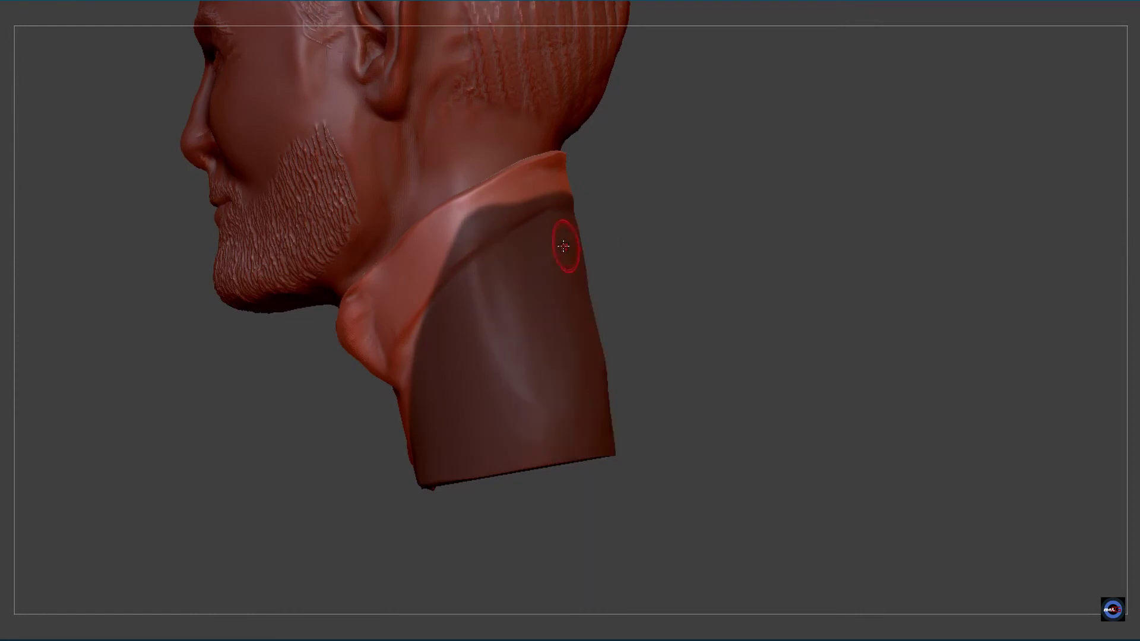
pyautogui.moveTo(411, 305)
pyautogui.keyDown('ctrl'); pyautogui.mouseDown()
pyautogui.moveTo(603, 137)
pyautogui.moveTo(481, 240)
pyautogui.mouseUp(); pyautogui.keyUp('ctrl')
pyautogui.moveTo(980, 309)
pyautogui.mouseDown()
pyautogui.moveTo(459, 352)
pyautogui.moveTo(415, 496)
pyautogui.moveTo(407, 446)
pyautogui.moveTo(555, 429)
pyautogui.mouseUp()
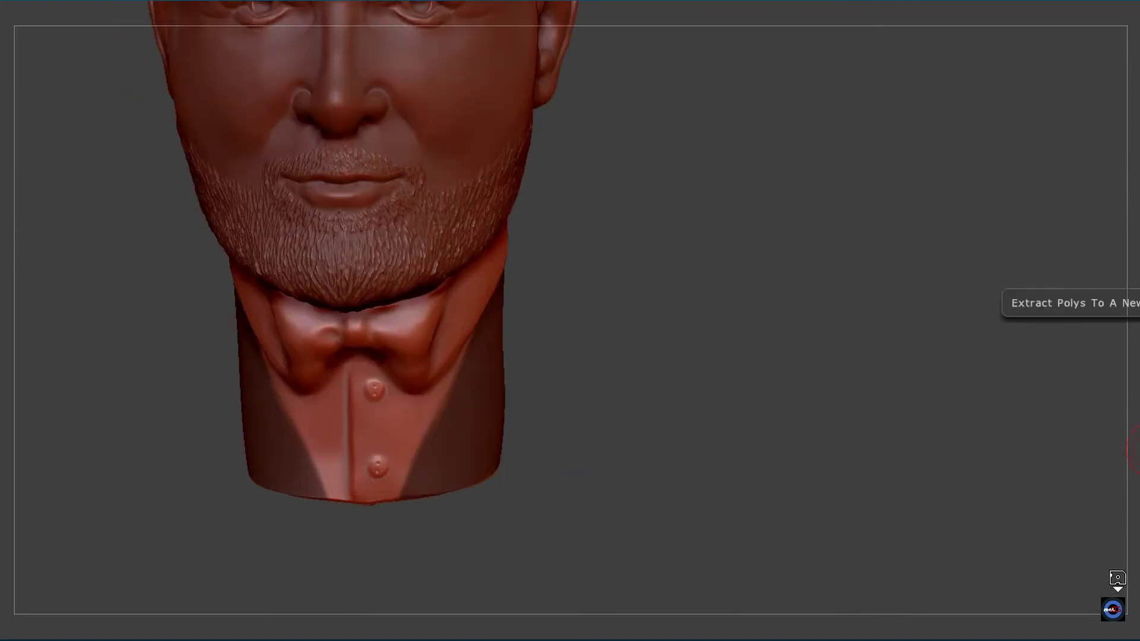
# - Extract the masked chest as a jacket shell and sculpt folds on its shoulder
pyautogui.click(1135, 444)
pyautogui.moveTo(1113, 438); pyautogui.dragTo(659, 274)
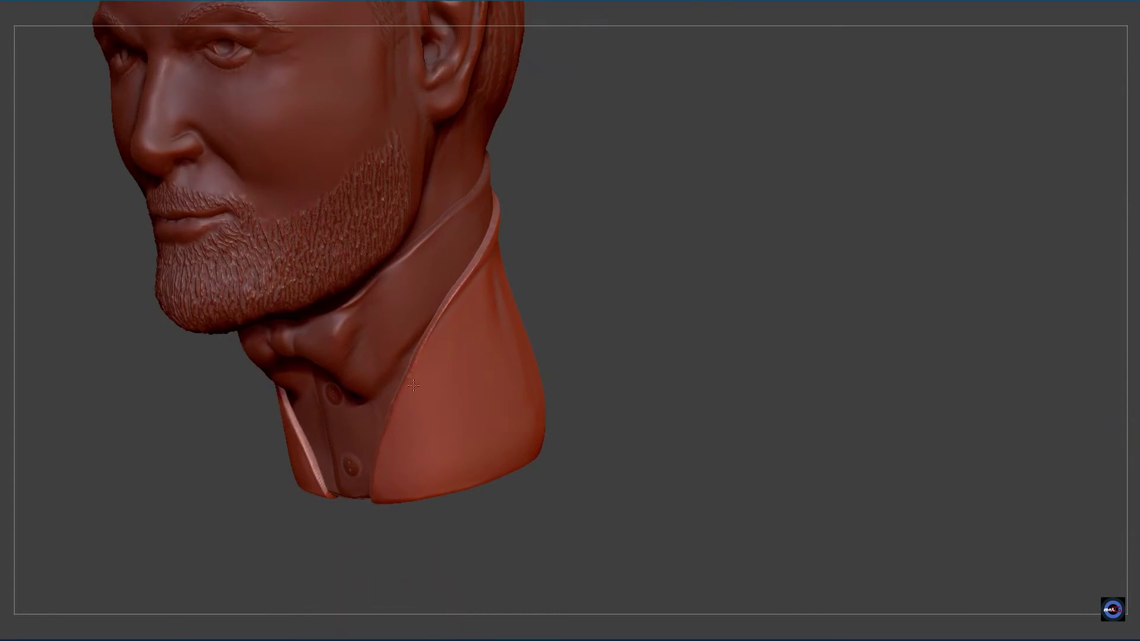
pyautogui.moveTo(394, 603); pyautogui.dragTo(514, 223)
pyautogui.moveTo(552, 305)
pyautogui.mouseDown()
pyautogui.moveTo(470, 20)
pyautogui.moveTo(537, 260)
pyautogui.mouseUp()
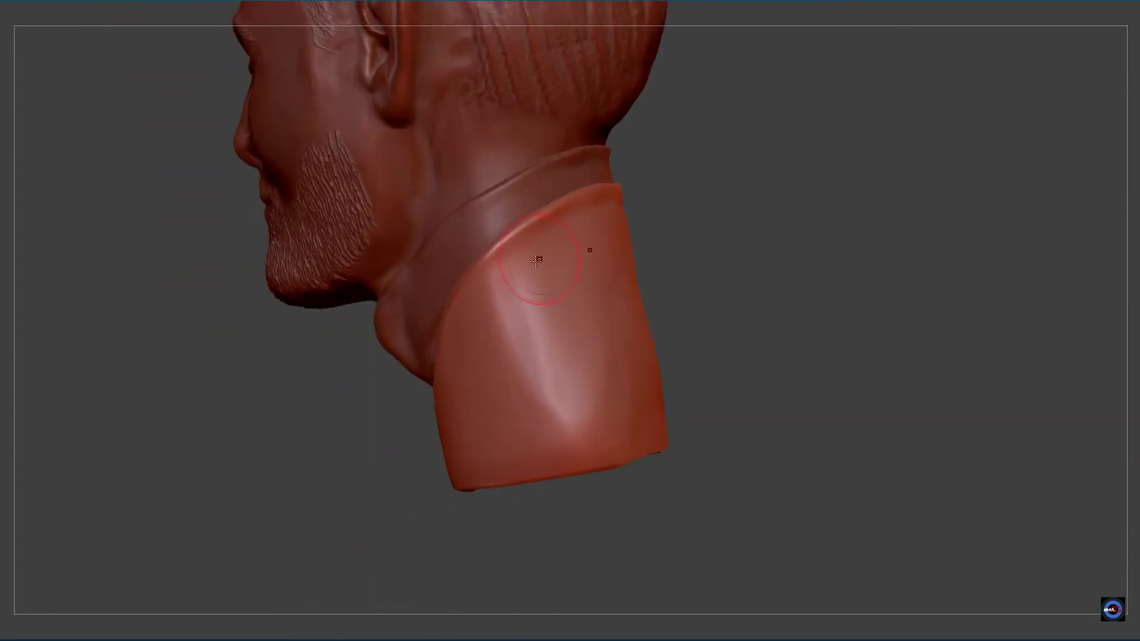
pyautogui.moveTo(563, 220)
pyautogui.mouseDown()
pyautogui.moveTo(510, 246)
pyautogui.moveTo(502, 273)
pyautogui.moveTo(563, 431)
pyautogui.mouseUp()
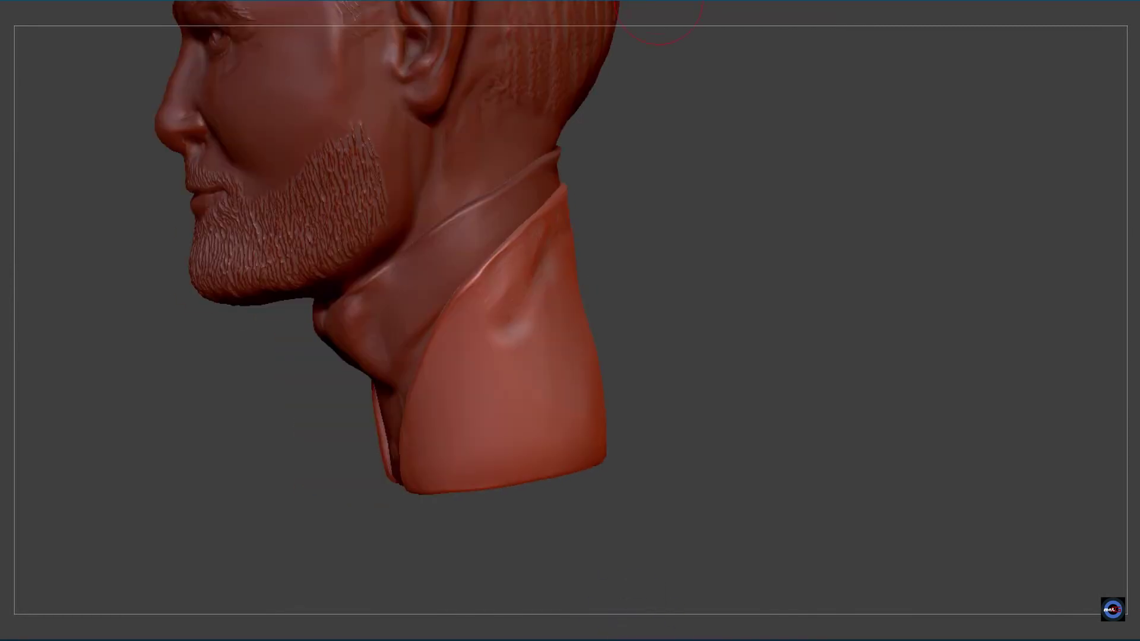
pyautogui.hotkey('ctrl', 'z')
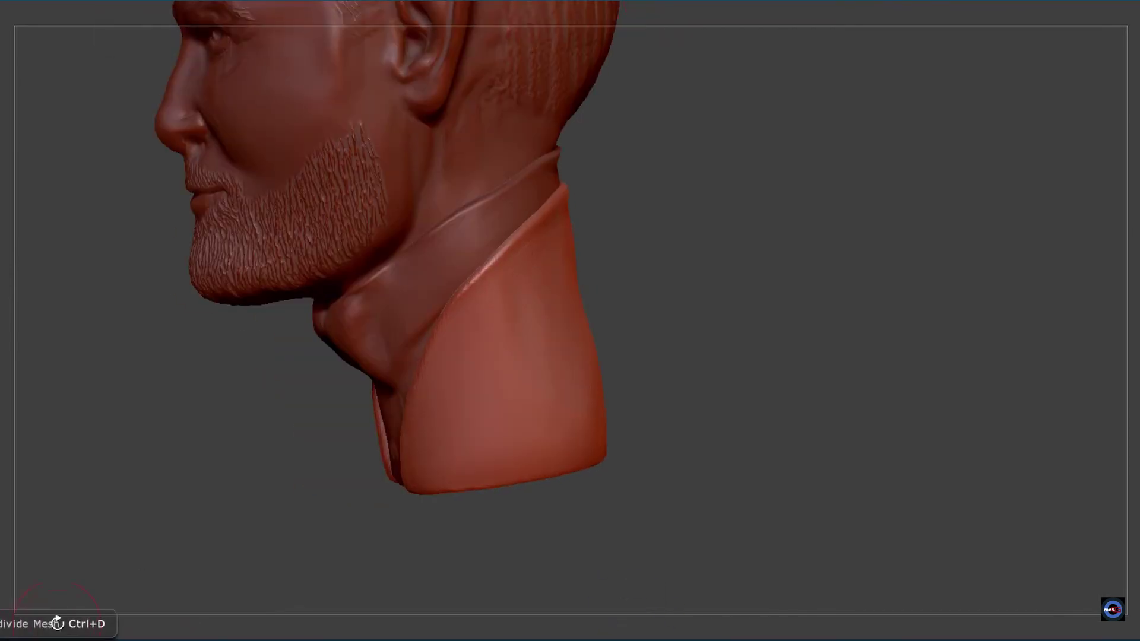
# - Soften and shape the jacket's collar edge beside the neck
pyautogui.keyDown('shift'); pyautogui.moveTo(118, 581); pyautogui.dragTo(521, 404); pyautogui.keyUp('shift')
pyautogui.moveTo(726, 638)
pyautogui.mouseDown()
pyautogui.moveTo(430, 448)
pyautogui.moveTo(714, 426)
pyautogui.mouseUp()
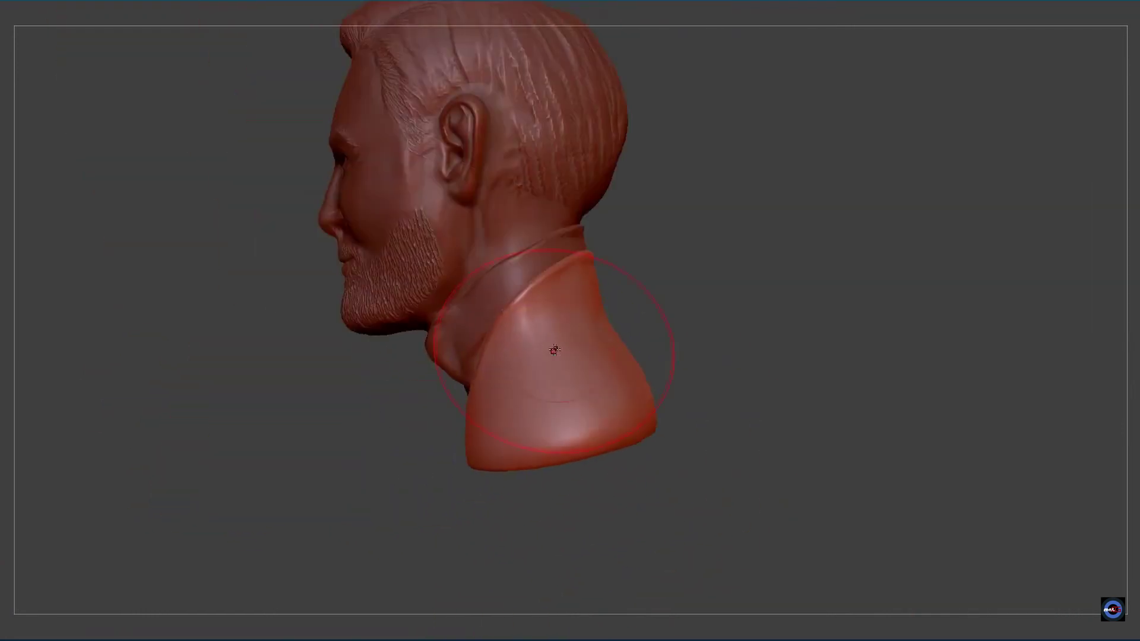
pyautogui.moveTo(737, 623); pyautogui.dragTo(376, 623)
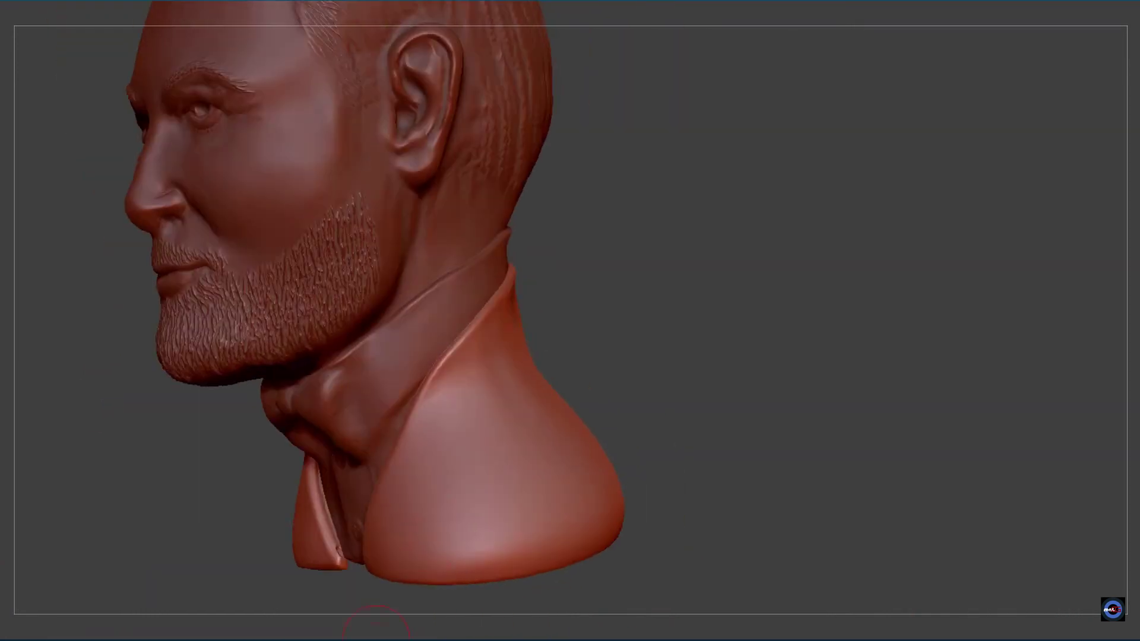
pyautogui.moveTo(497, 163)
pyautogui.keyDown('alt'); pyautogui.mouseDown()
pyautogui.moveTo(483, 300)
pyautogui.moveTo(465, 344)
pyautogui.moveTo(343, 348)
pyautogui.mouseUp(); pyautogui.keyUp('alt')
pyautogui.moveTo(382, 306); pyautogui.dragTo(353, 324)
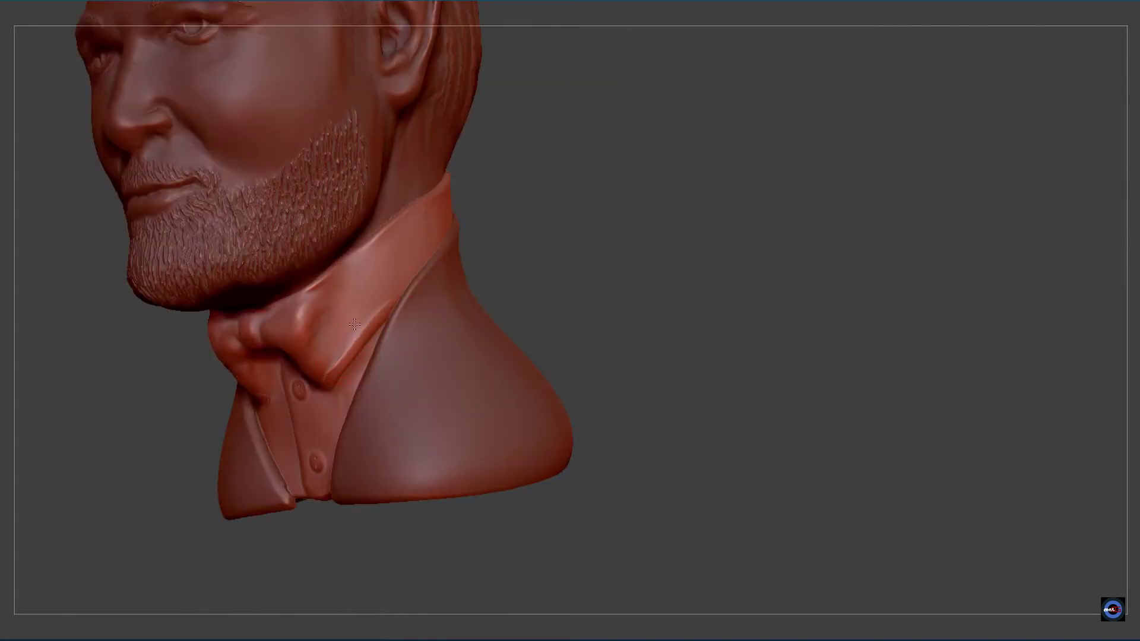
pyautogui.moveTo(369, 251); pyautogui.dragTo(331, 276)
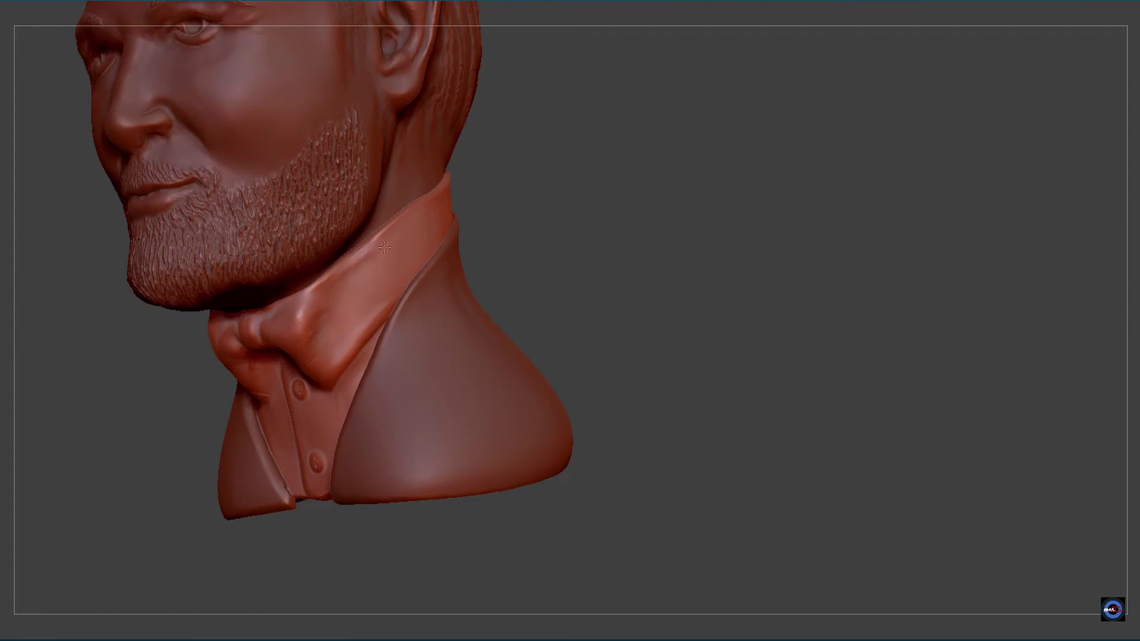
pyautogui.moveTo(385, 248)
pyautogui.mouseDown()
pyautogui.moveTo(376, 363)
pyautogui.moveTo(387, 369)
pyautogui.moveTo(484, 293)
pyautogui.moveTo(479, 269)
pyautogui.moveTo(443, 638)
pyautogui.mouseUp()
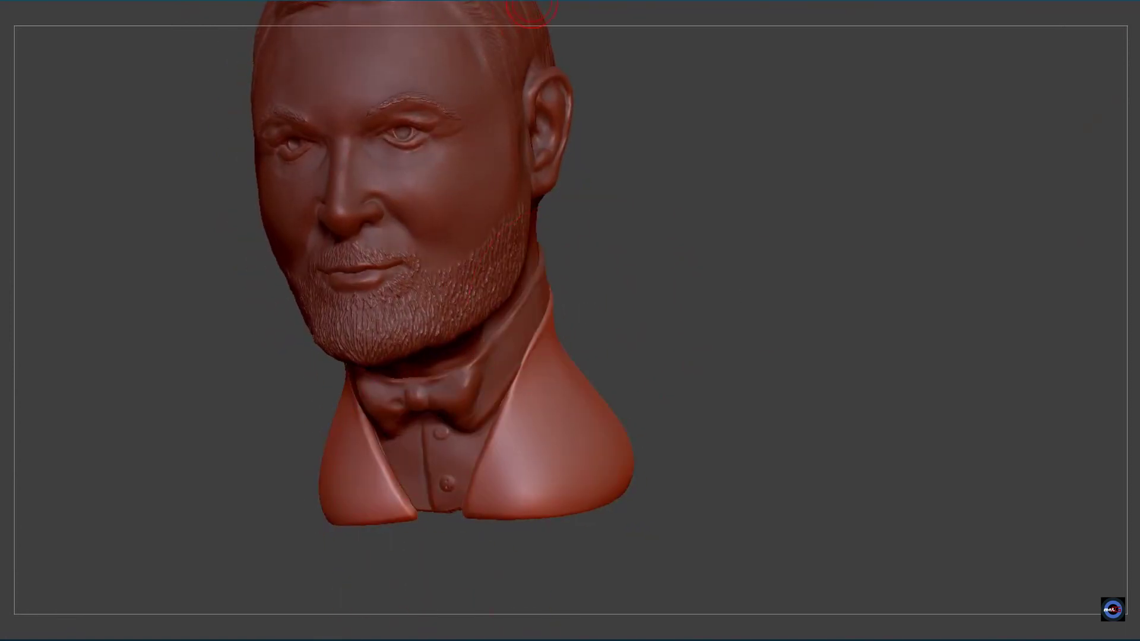
# - Cut a pocket flap and lapel notch, and run a lapel line up to the shoulder
pyautogui.moveTo(545, 442)
pyautogui.mouseDown()
pyautogui.moveTo(537, 475)
pyautogui.moveTo(515, 476)
pyautogui.mouseUp()
pyautogui.moveTo(742, 475); pyautogui.dragTo(832, 463)
pyautogui.moveTo(609, 306); pyautogui.dragTo(579, 419)
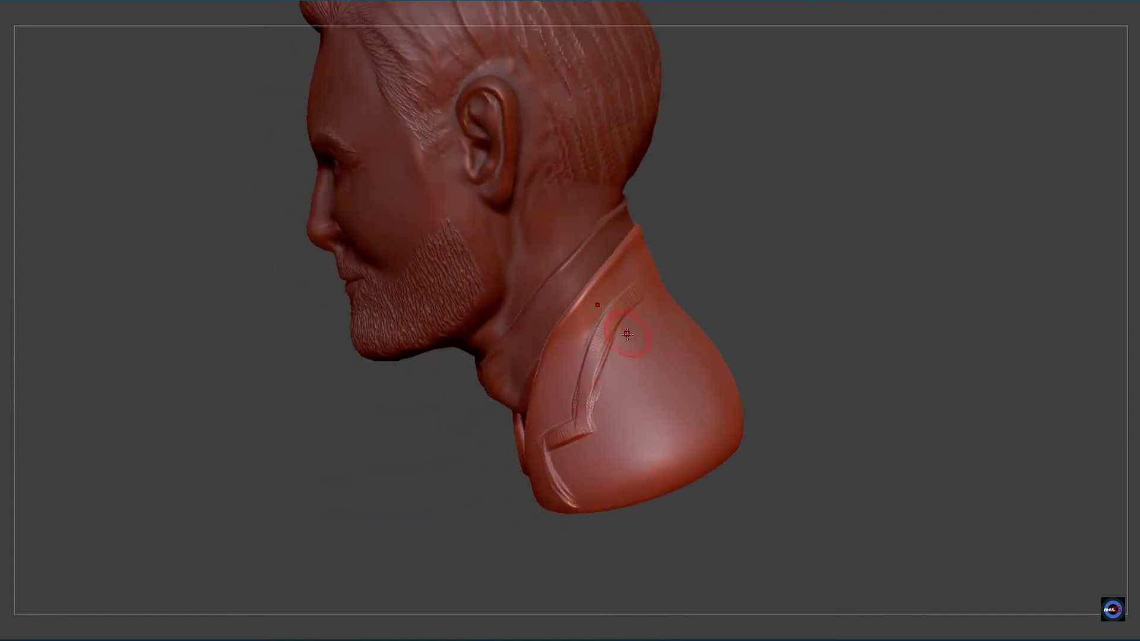
pyautogui.moveTo(594, 362)
pyautogui.mouseDown()
pyautogui.moveTo(643, 300)
pyautogui.moveTo(531, 439)
pyautogui.moveTo(531, 457)
pyautogui.moveTo(556, 426)
pyautogui.mouseUp()
# - Add small stitching strokes along the lapel and refine its edge detail
pyautogui.moveTo(525, 453); pyautogui.dragTo(525, 415, button='right')
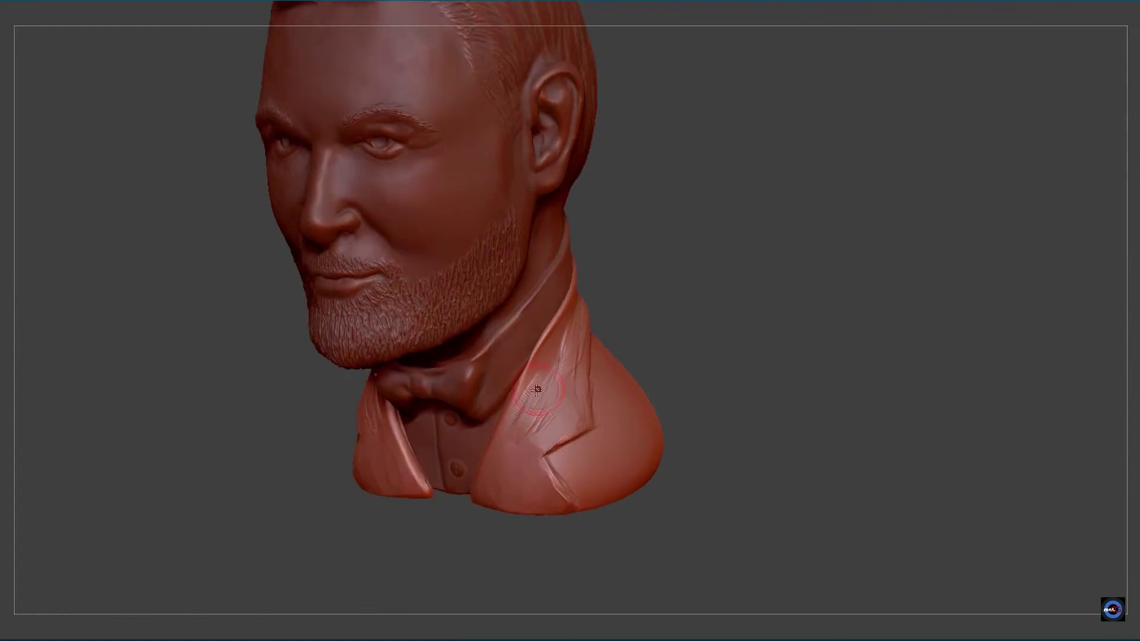
pyautogui.moveTo(534, 386); pyautogui.dragTo(529, 445)
pyautogui.moveTo(522, 416); pyautogui.dragTo(546, 433, button='right')
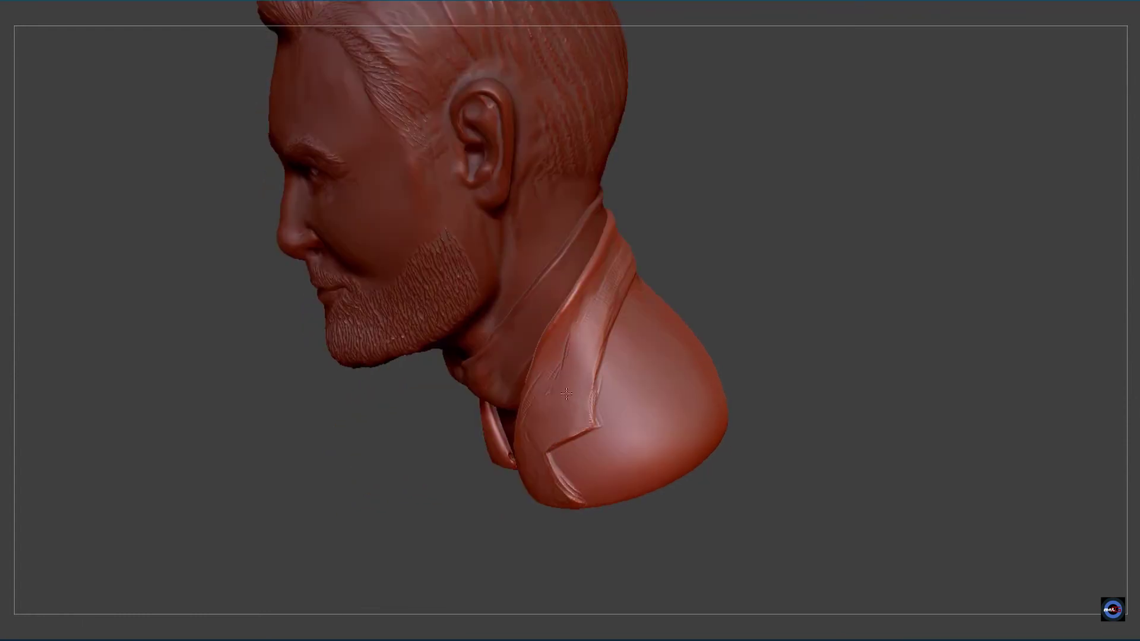
pyautogui.moveTo(587, 360); pyautogui.dragTo(557, 321, button='right')
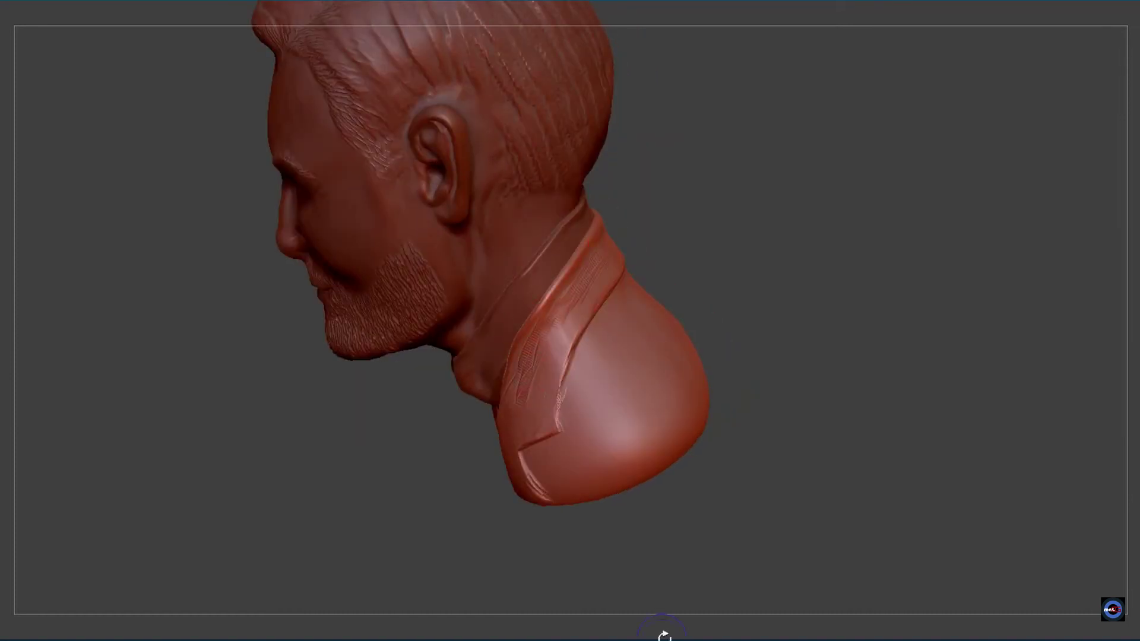
pyautogui.moveTo(525, 387); pyautogui.dragTo(505, 472, button='right')
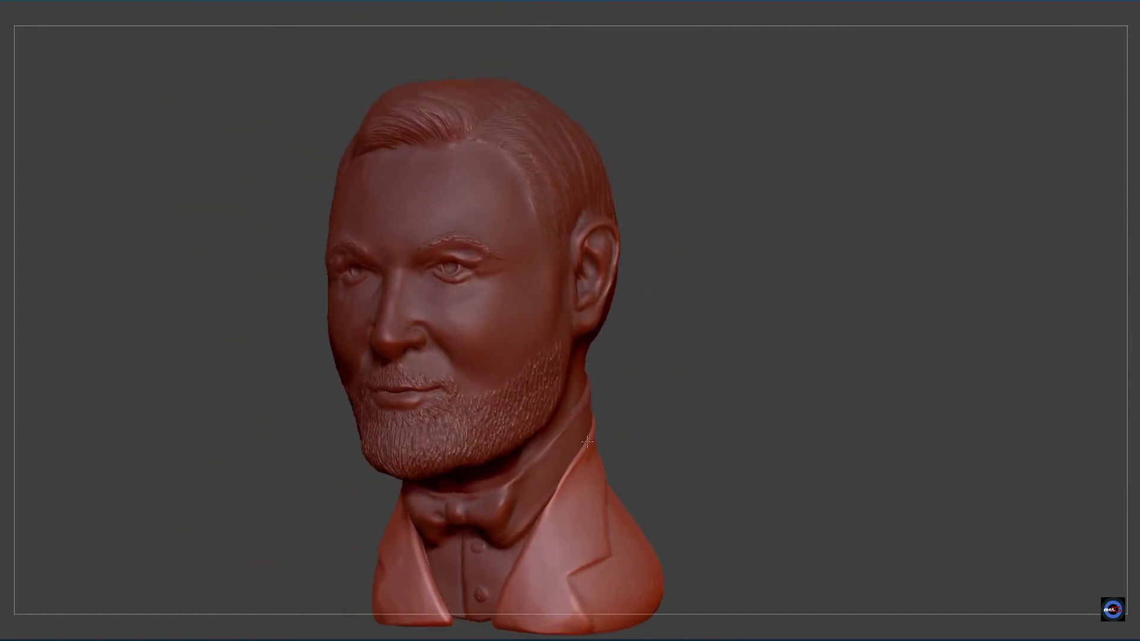
pyautogui.moveTo(505, 472); pyautogui.dragTo(977, 267, button='right')
pyautogui.moveTo(1059, 229); pyautogui.dragTo(787, 628, button='right')
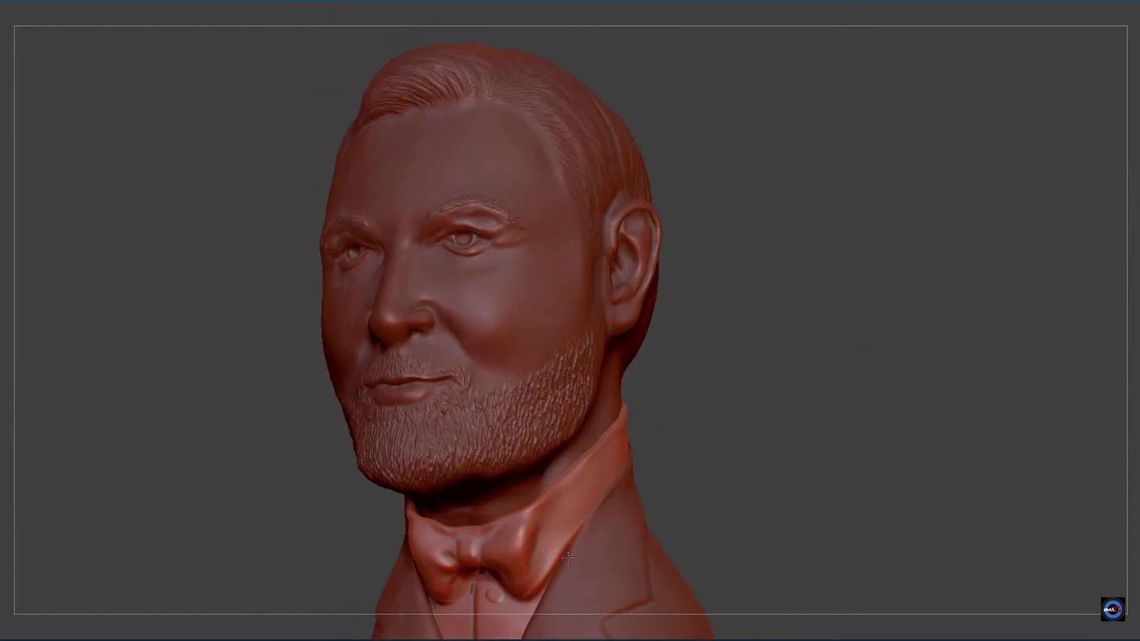
pyautogui.moveTo(516, 585)
pyautogui.mouseDown(button='right')
pyautogui.moveTo(580, 538)
pyautogui.moveTo(557, 560)
pyautogui.mouseUp(button='right')
pyautogui.moveTo(502, 618)
pyautogui.mouseDown(button='right')
pyautogui.moveTo(505, 534)
pyautogui.moveTo(569, 347)
pyautogui.mouseUp(button='right')
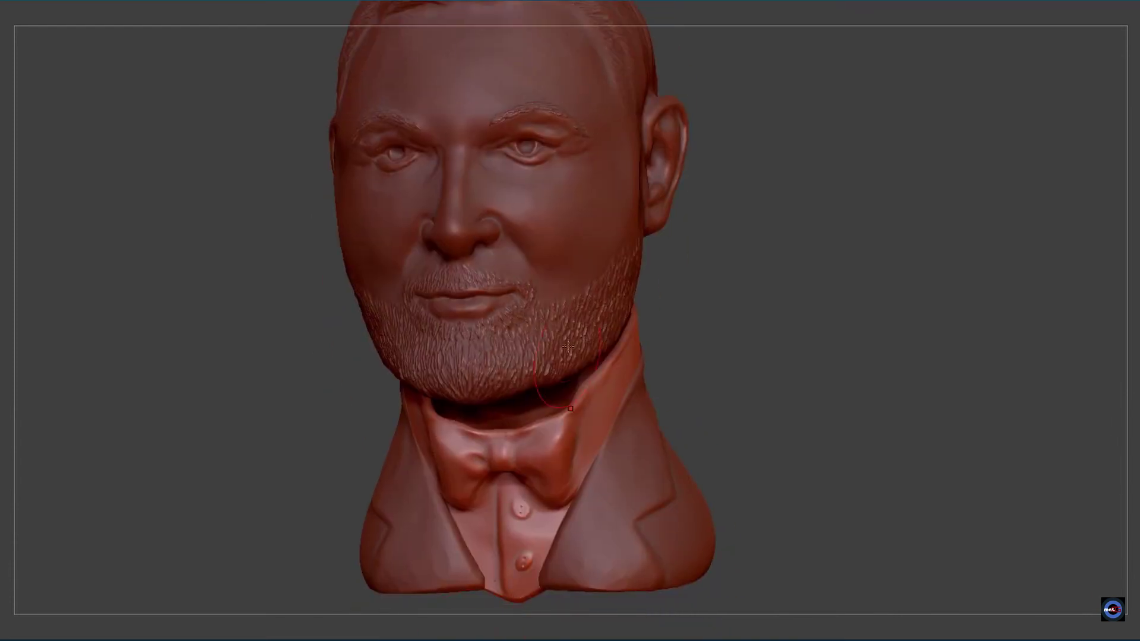
pyautogui.moveTo(521, 509); pyautogui.dragTo(505, 515, button='right')
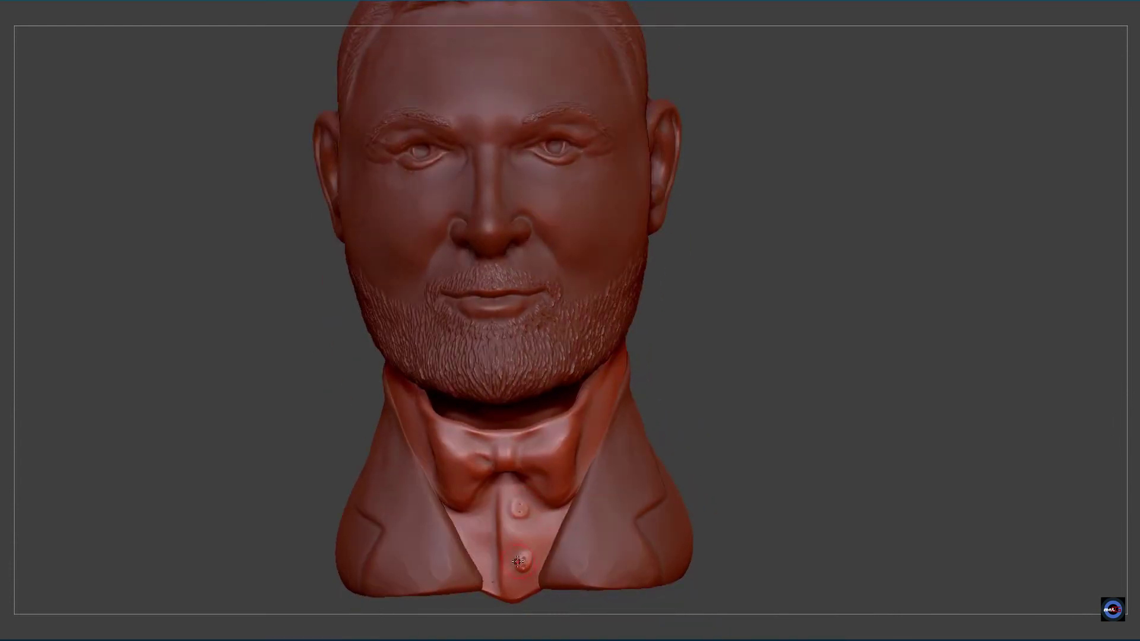
pyautogui.moveTo(533, 560)
pyautogui.mouseDown(button='right')
pyautogui.moveTo(543, 468)
pyautogui.moveTo(555, 479)
pyautogui.moveTo(589, 383)
pyautogui.mouseUp(button='right')
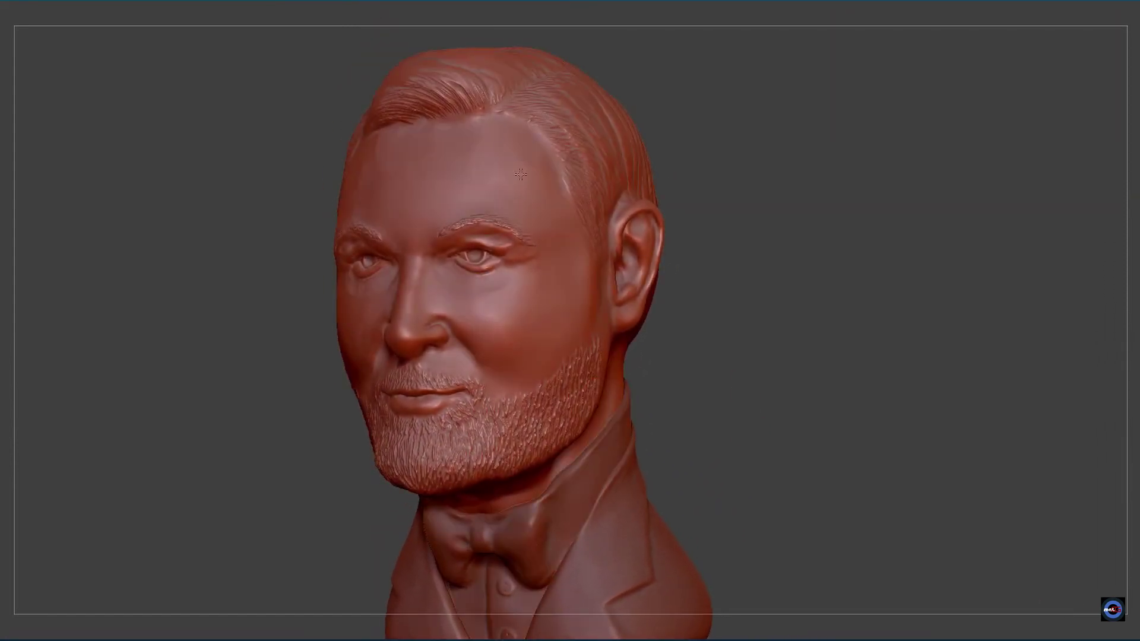
pyautogui.keyDown('shift'); pyautogui.moveTo(521, 173); pyautogui.dragTo(504, 7, button='right'); pyautogui.keyUp('shift')
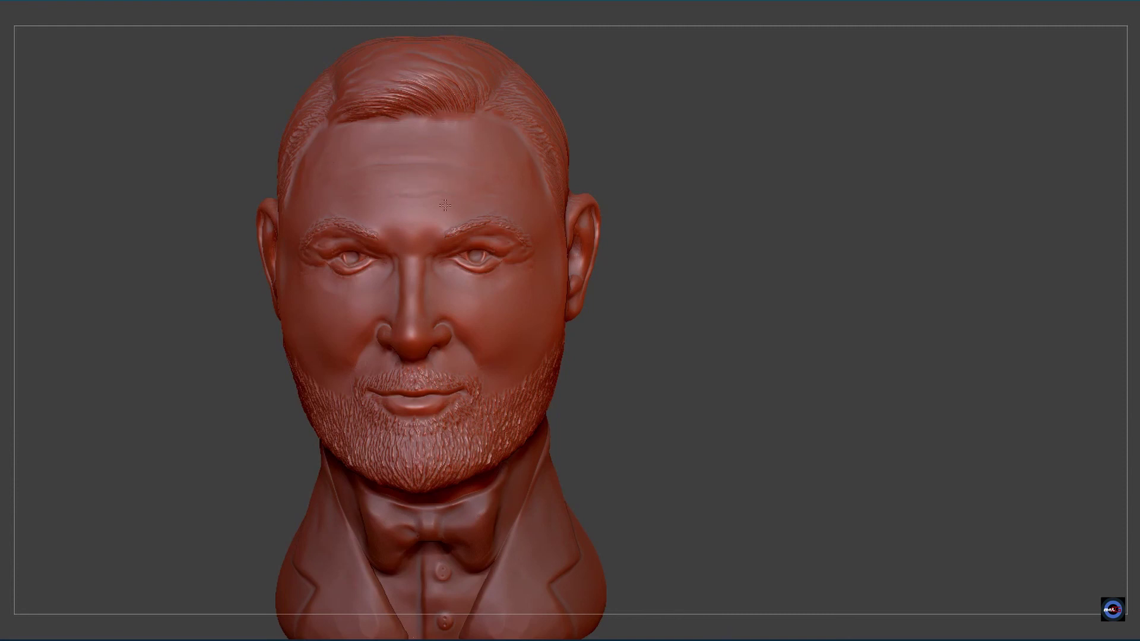
pyautogui.moveTo(719, 333); pyautogui.dragTo(698, 372)
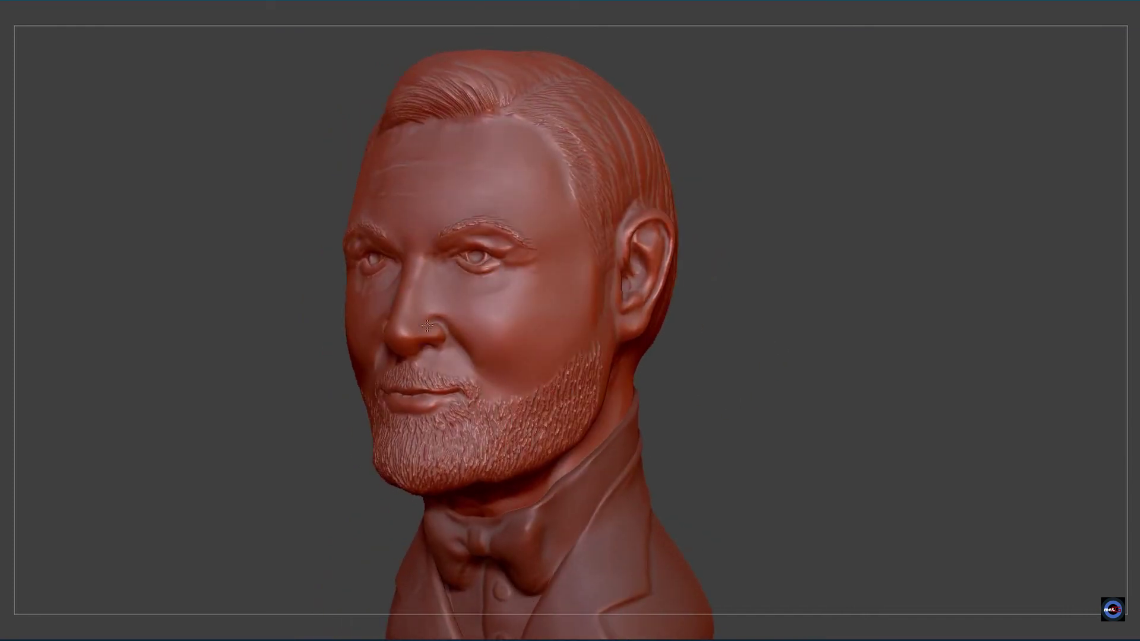